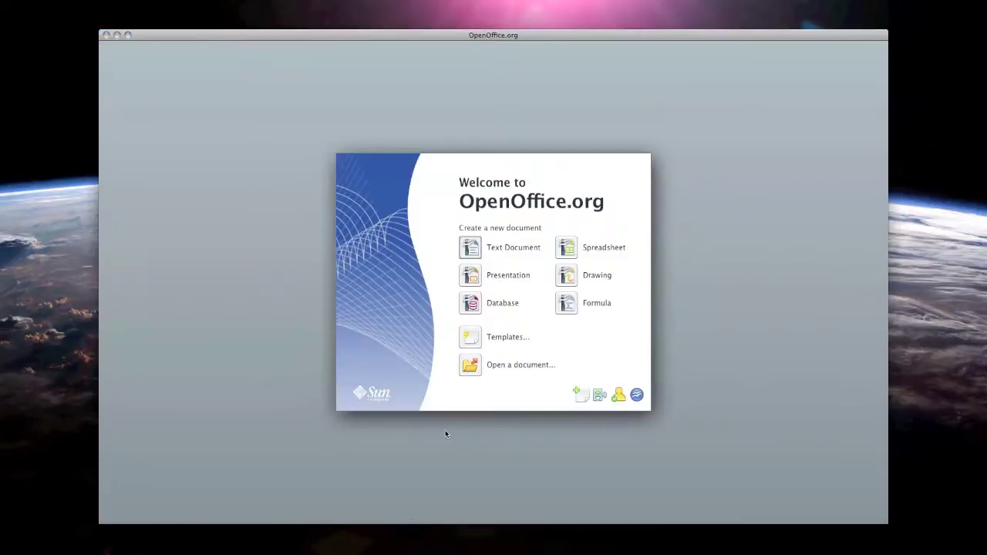
# - Start a new spreadsheet and enter 0, 1 and 2 in cells I1 to I3
pyautogui.click(567, 247)
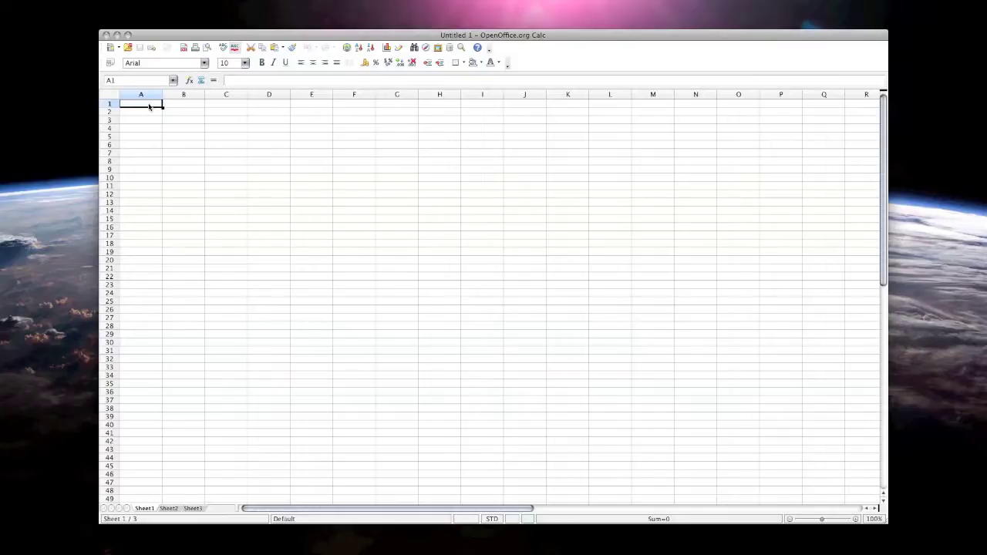
pyautogui.hotkey('shift', 'Right')
pyautogui.hotkey('shift', 'Right')
pyautogui.hotkey('shift', 'Right')
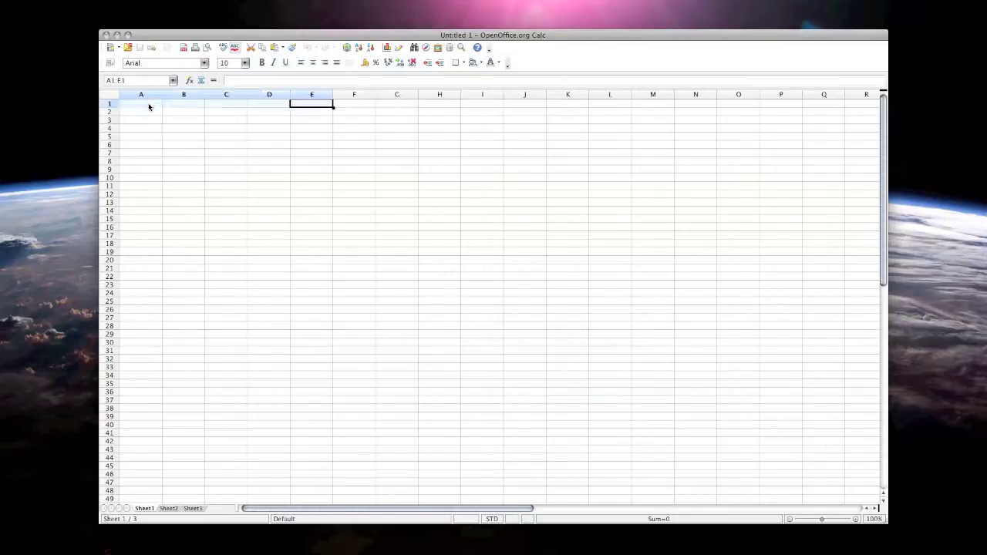
pyautogui.hotkey('shift', 'Right')
pyautogui.hotkey('shift', 'Right')
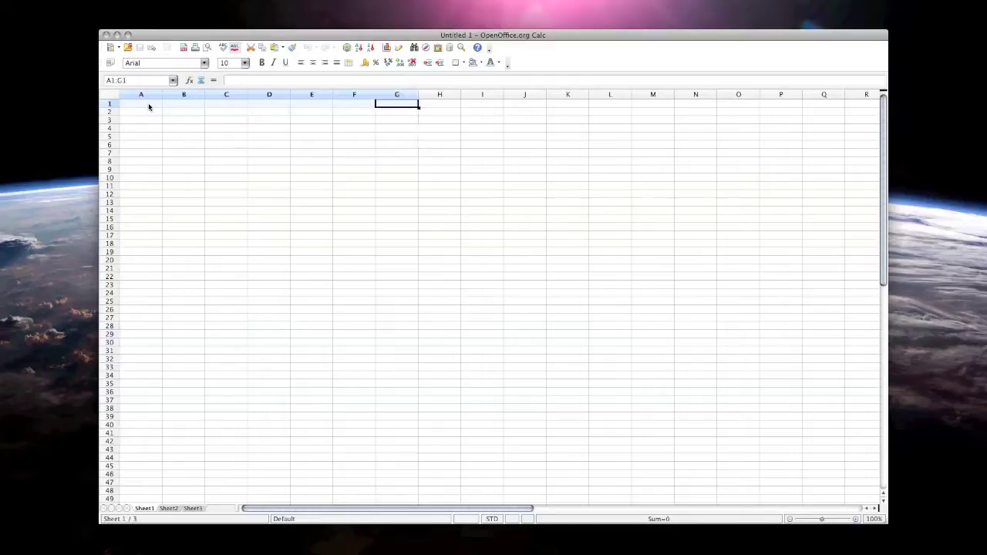
pyautogui.hotkey('shift', 'Right')
pyautogui.press('Right')
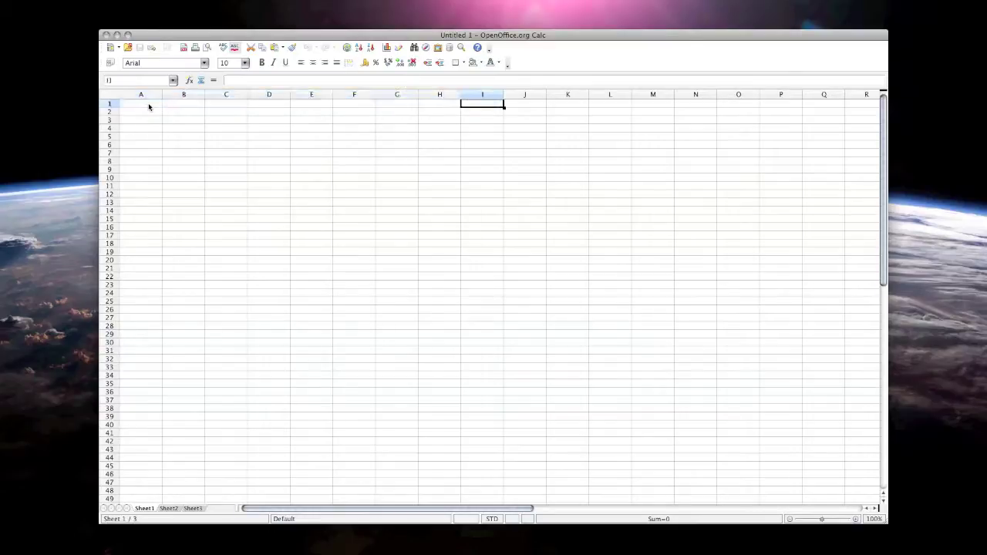
pyautogui.write('0')
pyautogui.press('Return')
pyautogui.write('1')
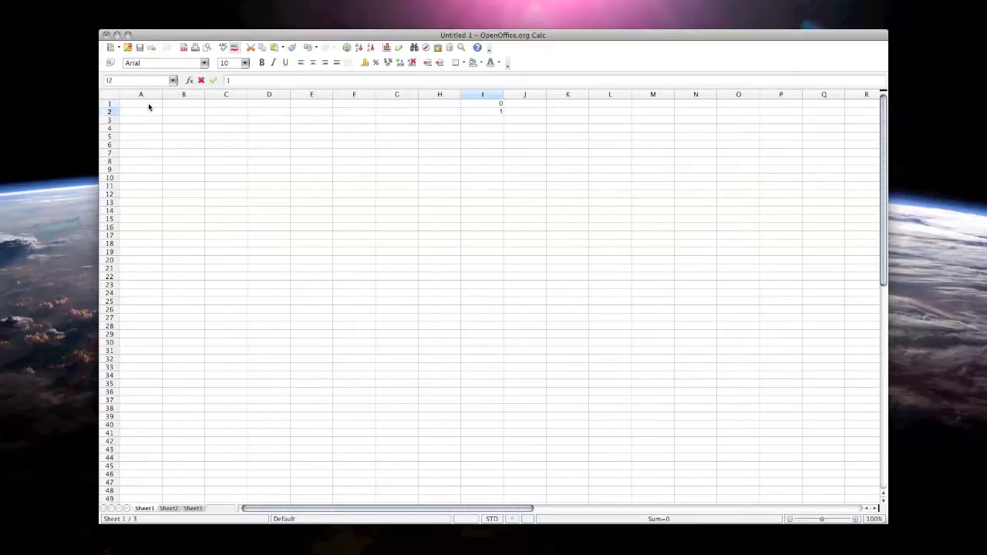
pyautogui.press('Return')
pyautogui.write('2')
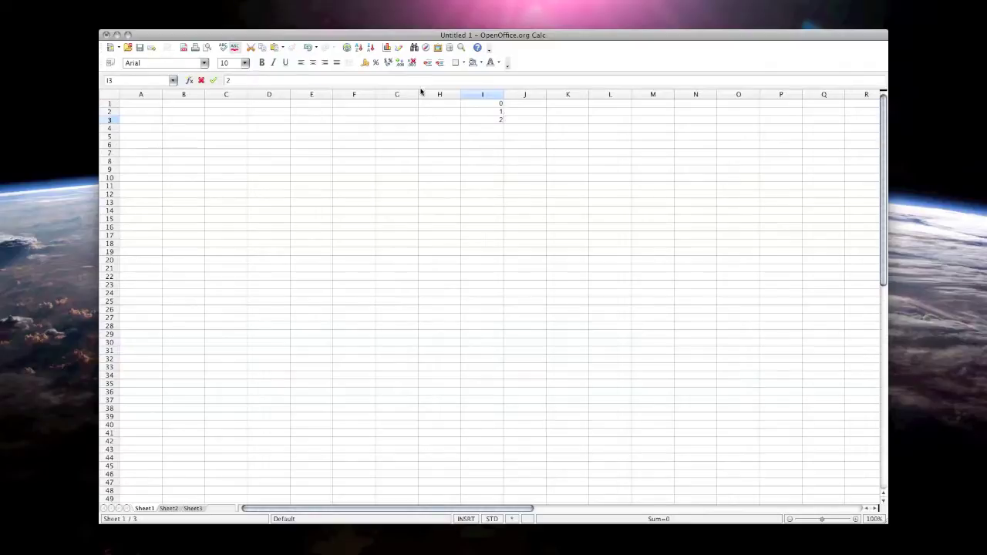
# - Maximize the window and drag-fill the I1:I3 series down to 253 in row 254
pyautogui.click(129, 35)
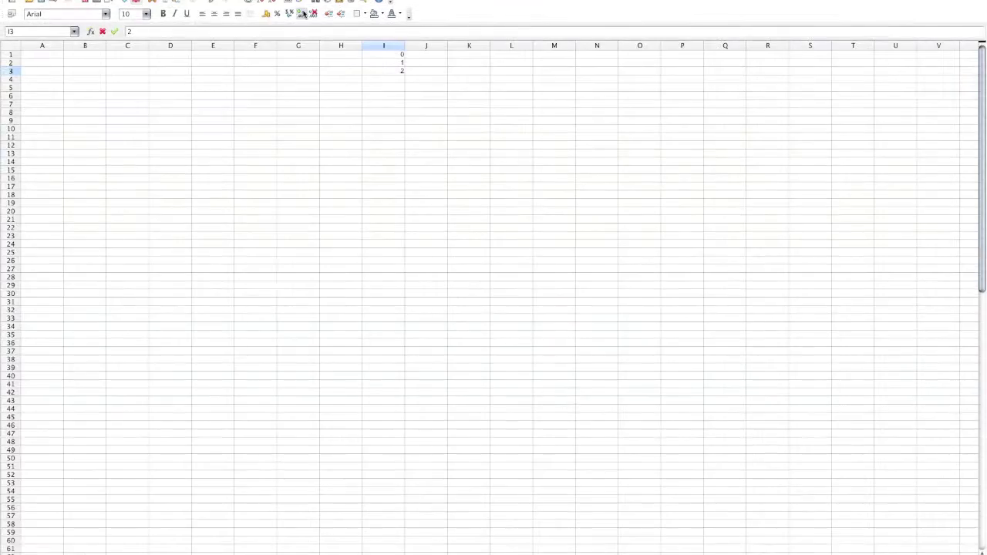
pyautogui.click(398, 56)
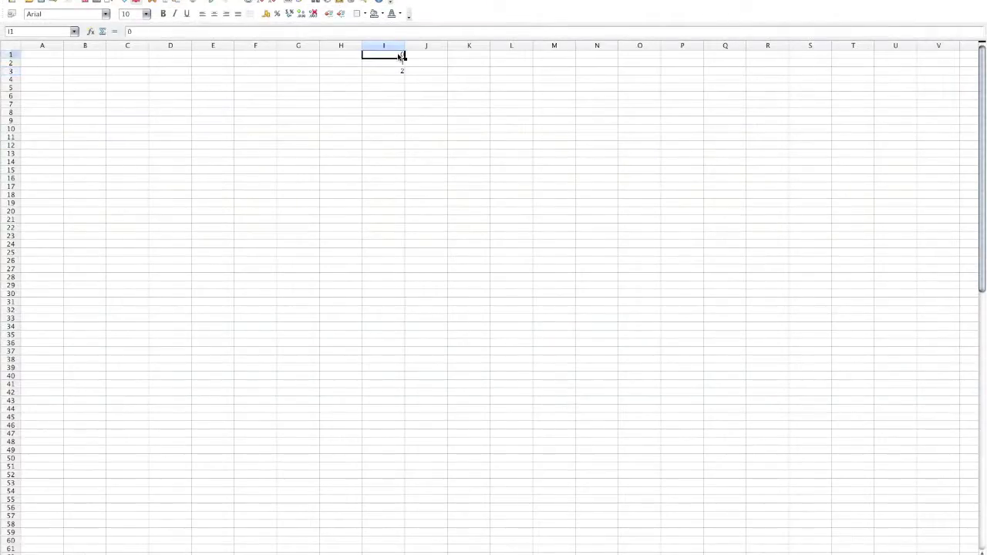
pyautogui.keyDown('shift'); pyautogui.click(399, 72); pyautogui.keyUp('shift')
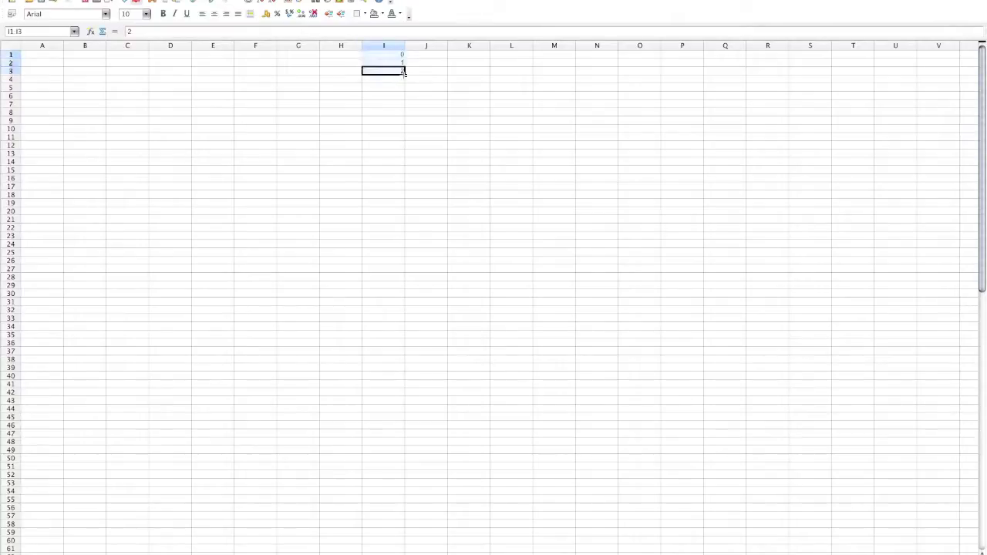
pyautogui.moveTo(405, 74)
pyautogui.mouseDown()
pyautogui.moveTo(405, 552)
pyautogui.moveTo(401, 527)
pyautogui.moveTo(401, 540)
pyautogui.mouseUp()
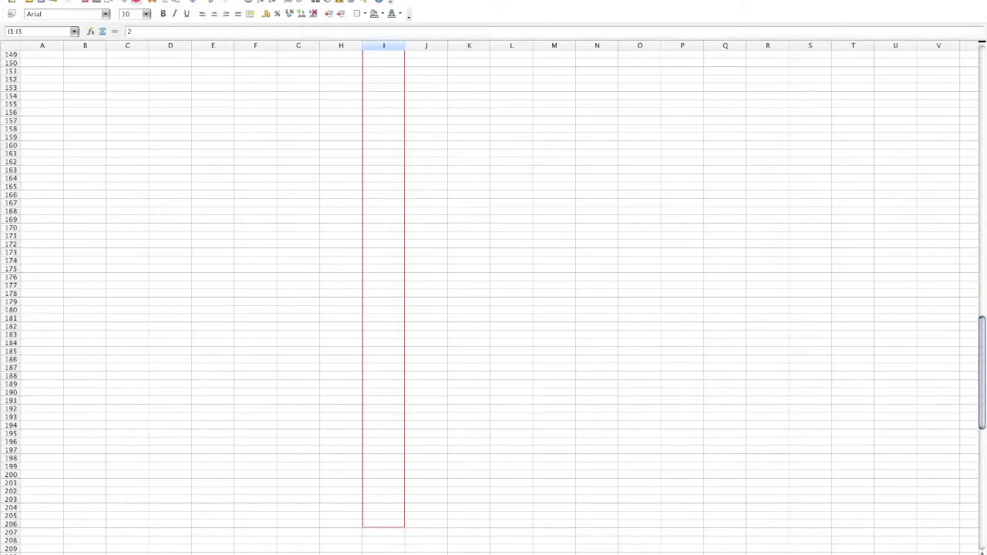
pyautogui.moveTo(401, 540)
pyautogui.mouseDown()
pyautogui.moveTo(402, 519)
pyautogui.moveTo(401, 540)
pyautogui.mouseUp()
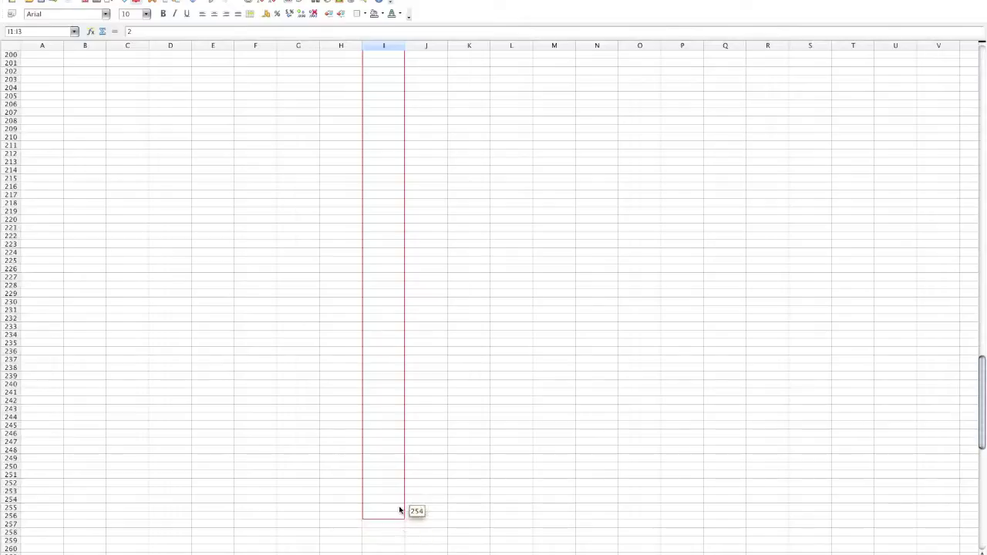
pyautogui.moveTo(401, 532); pyautogui.dragTo(399, 508)
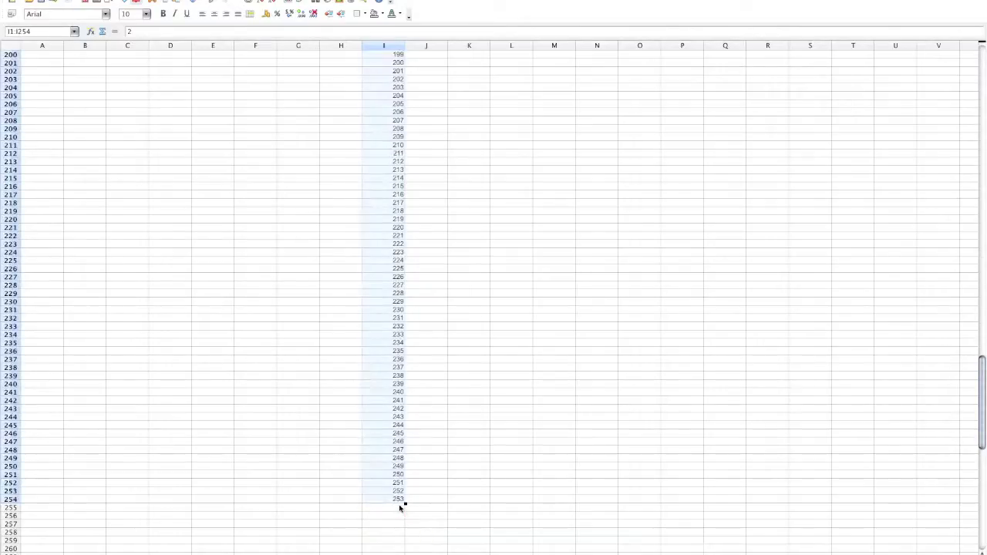
pyautogui.scroll(5, 399, 507)
pyautogui.scroll(6, 399, 506)
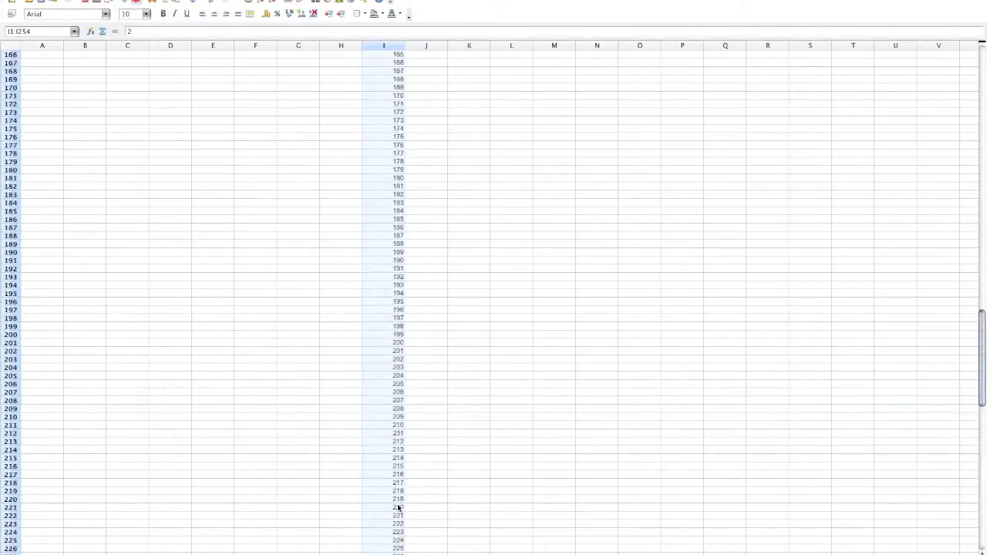
pyautogui.scroll(8, 399, 507)
pyautogui.scroll(20, 399, 507)
pyautogui.scroll(20, 399, 508)
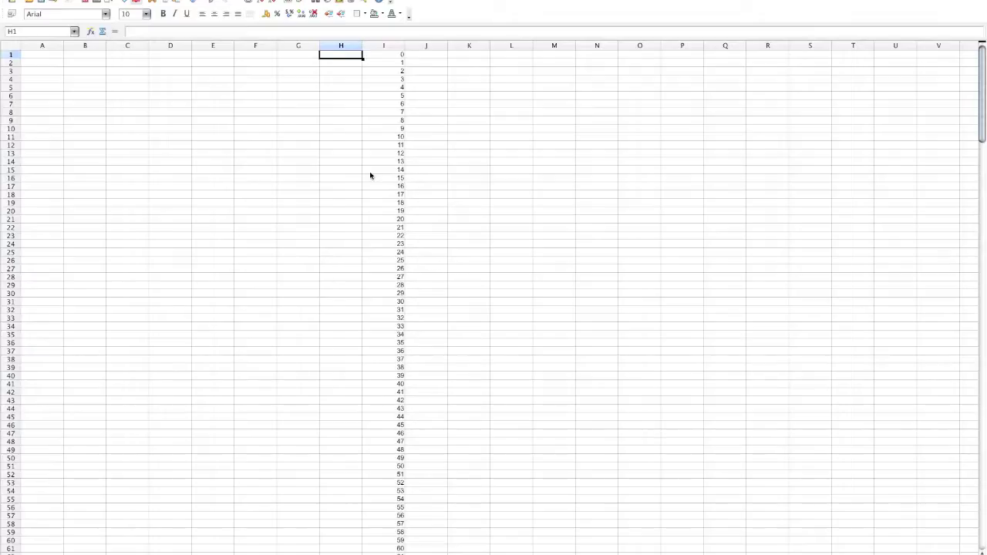
# - Enter alternating 0 and 1 values in cells H1 to H8
pyautogui.write('0')
pyautogui.press('Return')
pyautogui.write('1')
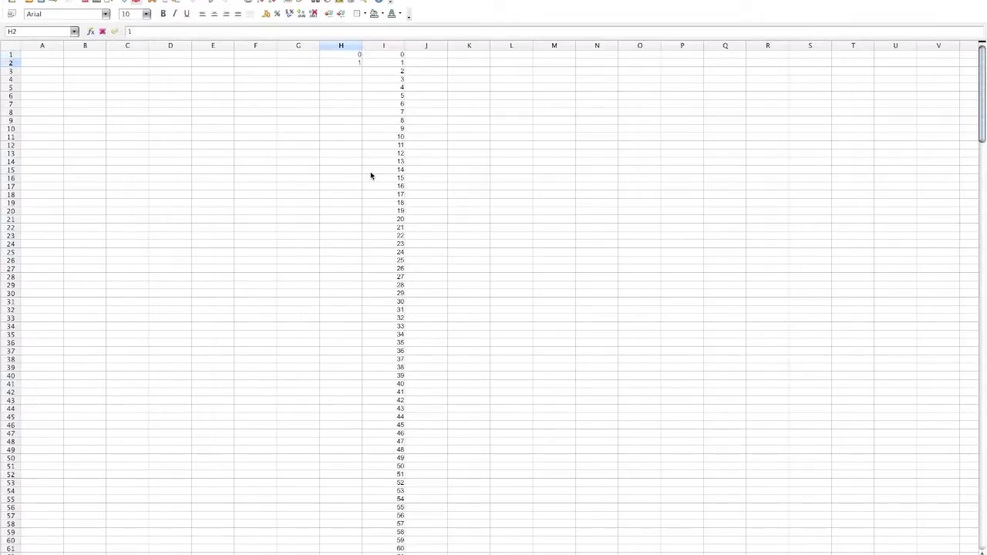
pyautogui.press('Return')
pyautogui.write('0')
pyautogui.press('Return')
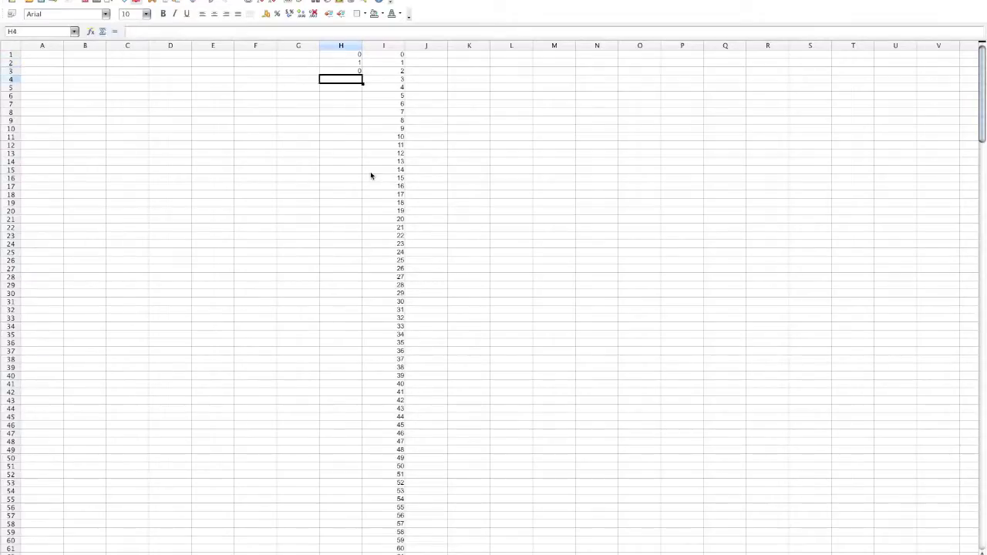
pyautogui.write('1')
pyautogui.press('Return')
pyautogui.write('0')
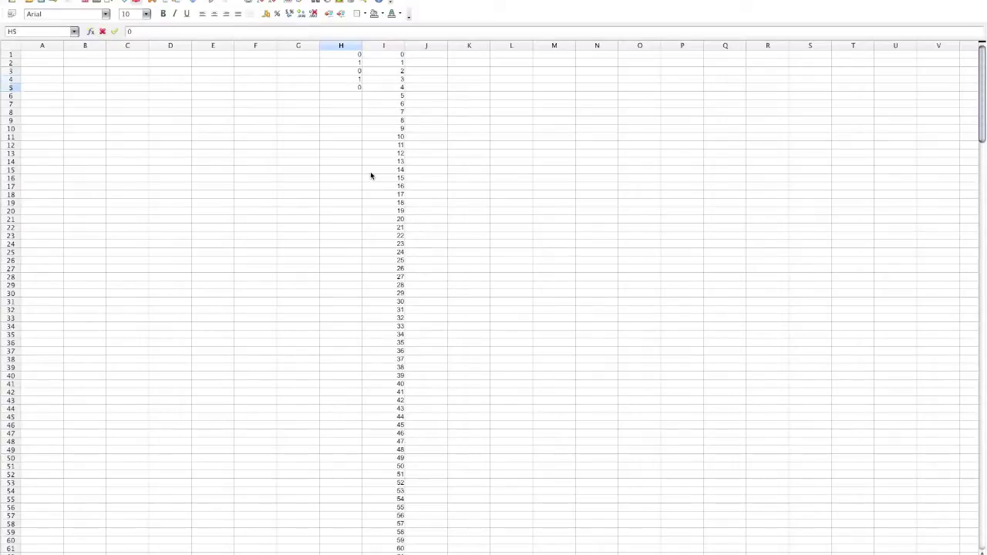
pyautogui.press('Return')
pyautogui.write('1')
pyautogui.press('Return')
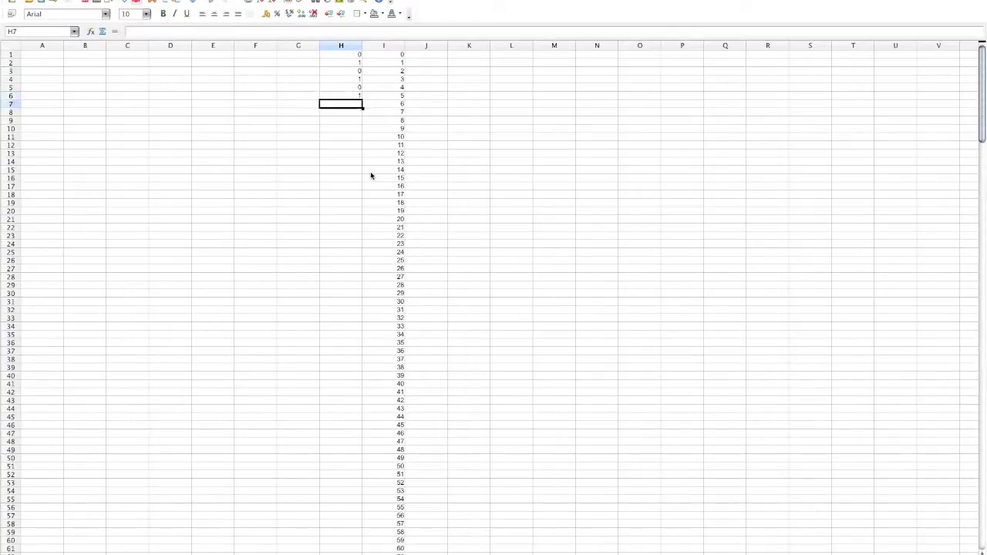
pyautogui.write('0')
pyautogui.press('Return')
pyautogui.write('1')
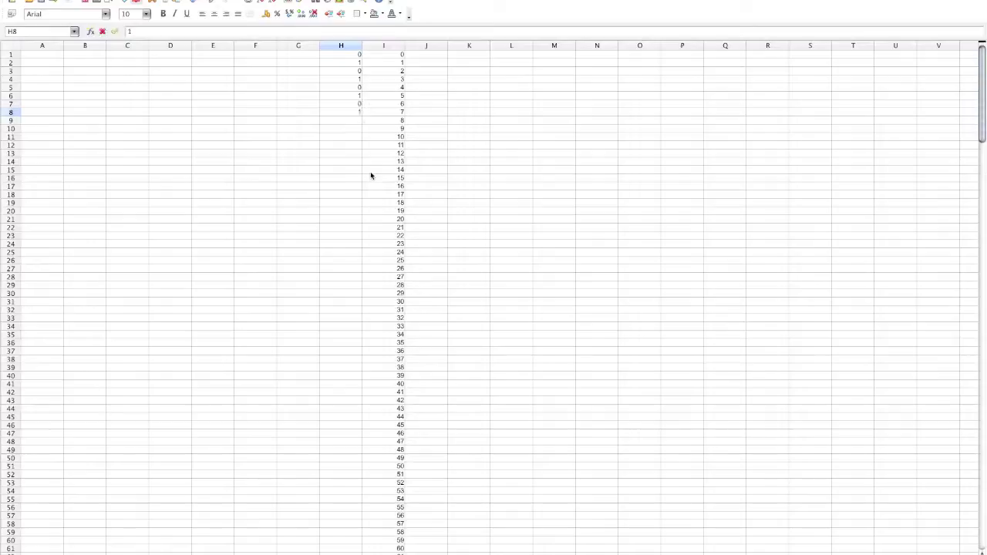
# - Paste the H1:H8 pattern repeatedly down column H through H48
pyautogui.moveTo(360, 55); pyautogui.dragTo(357, 114)
pyautogui.hotkey('ctrl', 'c')
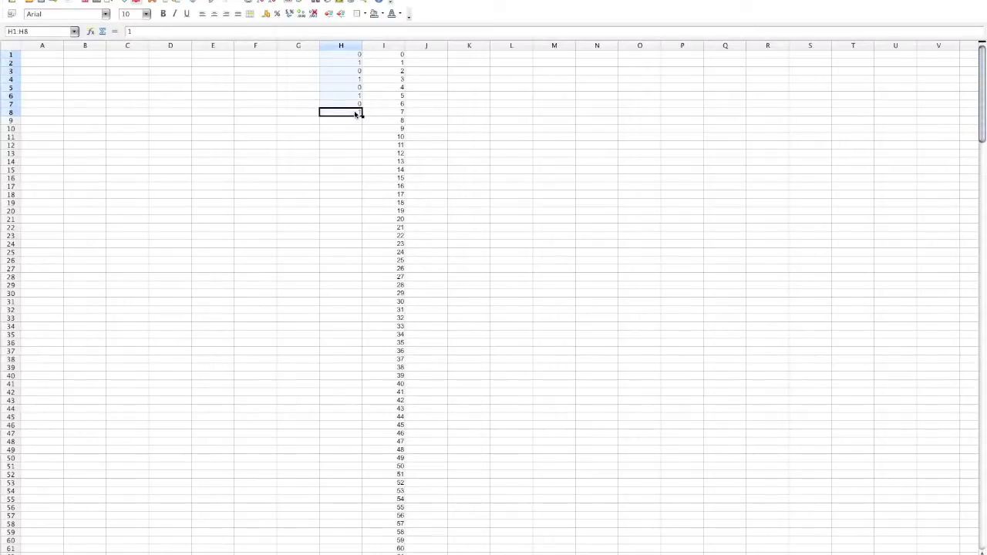
pyautogui.click(358, 121)
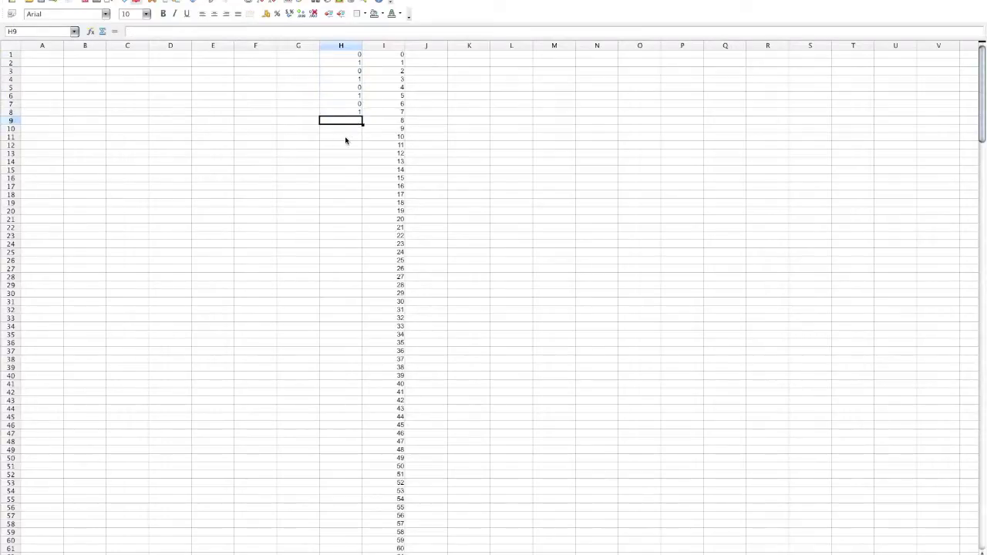
pyautogui.hotkey('ctrl', 'v')
pyautogui.click(347, 192)
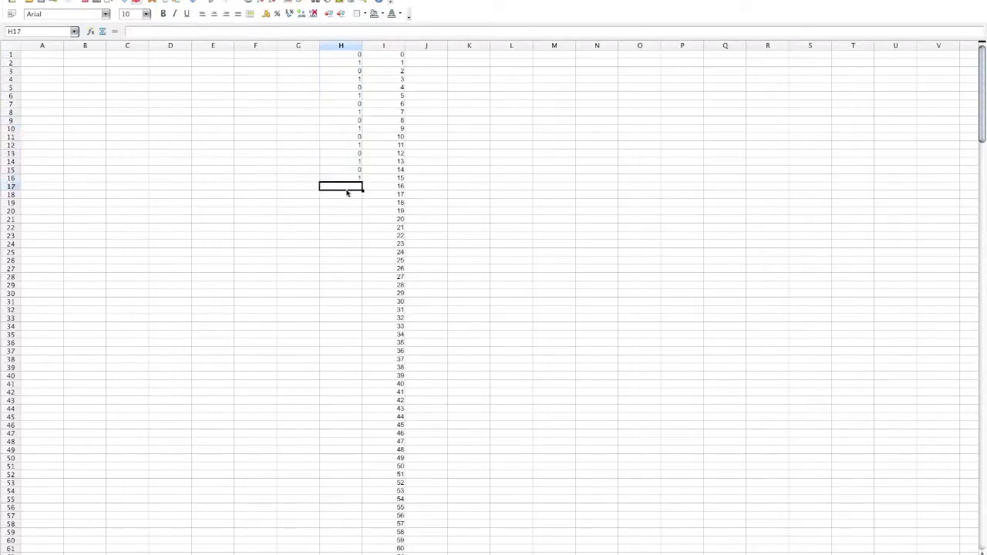
pyautogui.hotkey('ctrl', 'v')
pyautogui.click(339, 254)
pyautogui.hotkey('ctrl', 'v')
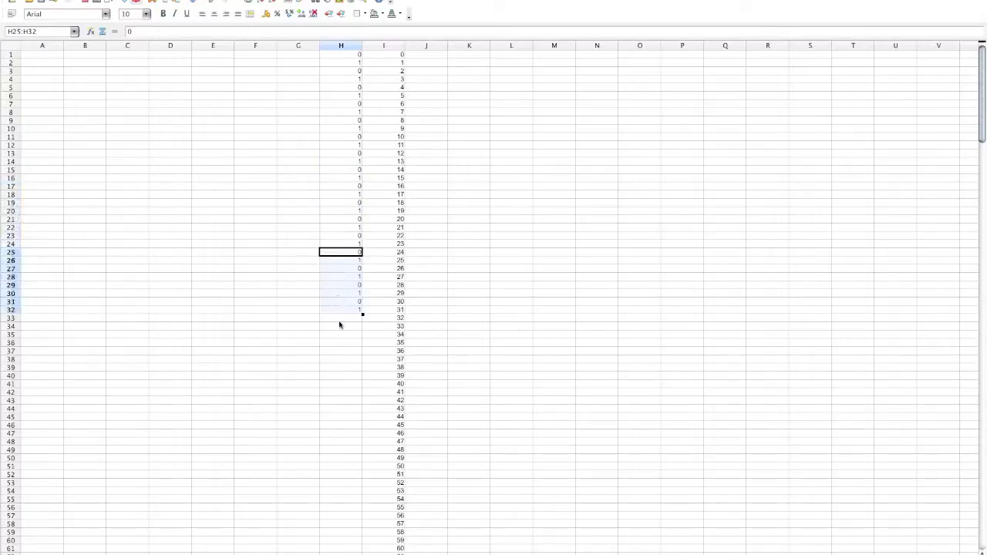
pyautogui.click(343, 318)
pyautogui.hotkey('ctrl', 'v')
pyautogui.click(353, 383)
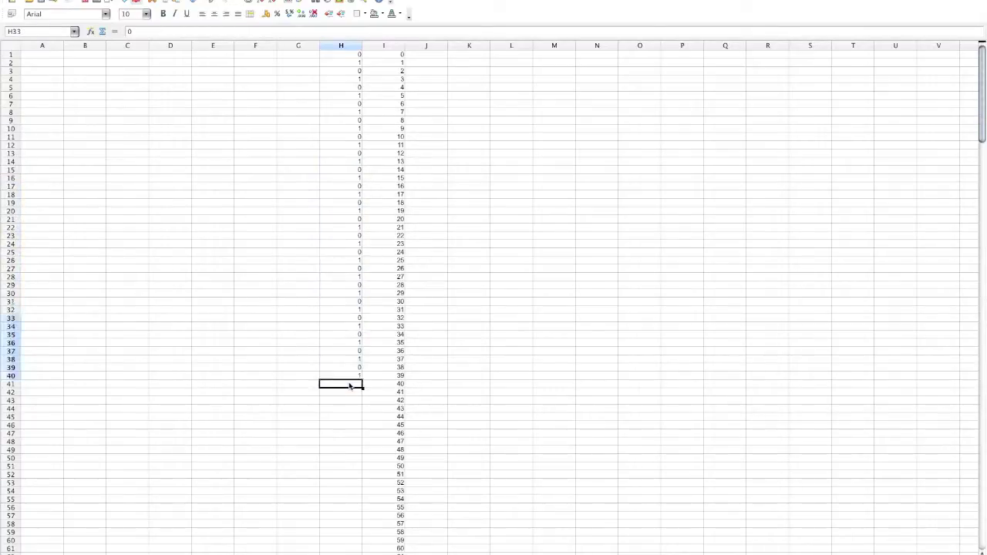
pyautogui.hotkey('ctrl', 'v')
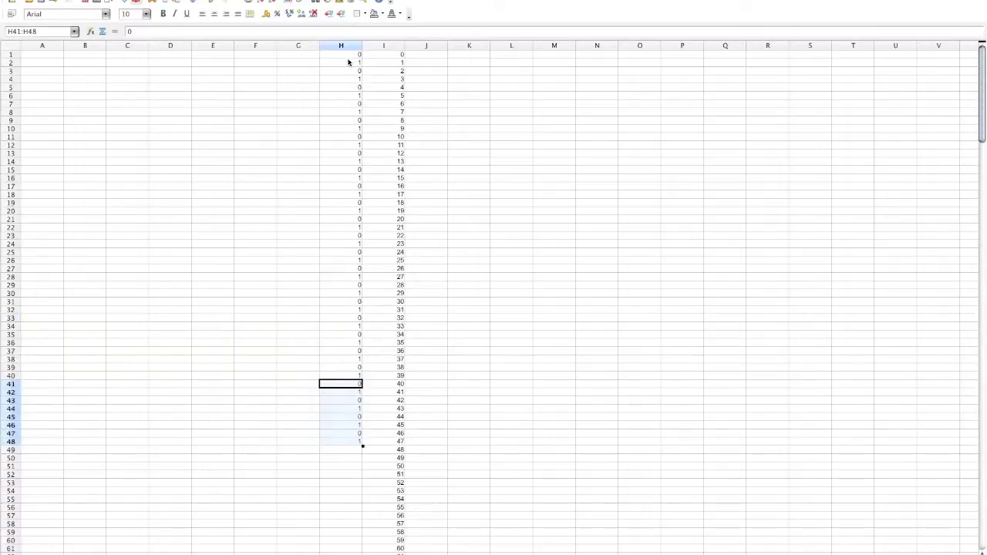
# - Copy the 48-row block H1:H48 and paste it at H49 and H97
pyautogui.moveTo(348, 55); pyautogui.dragTo(347, 448)
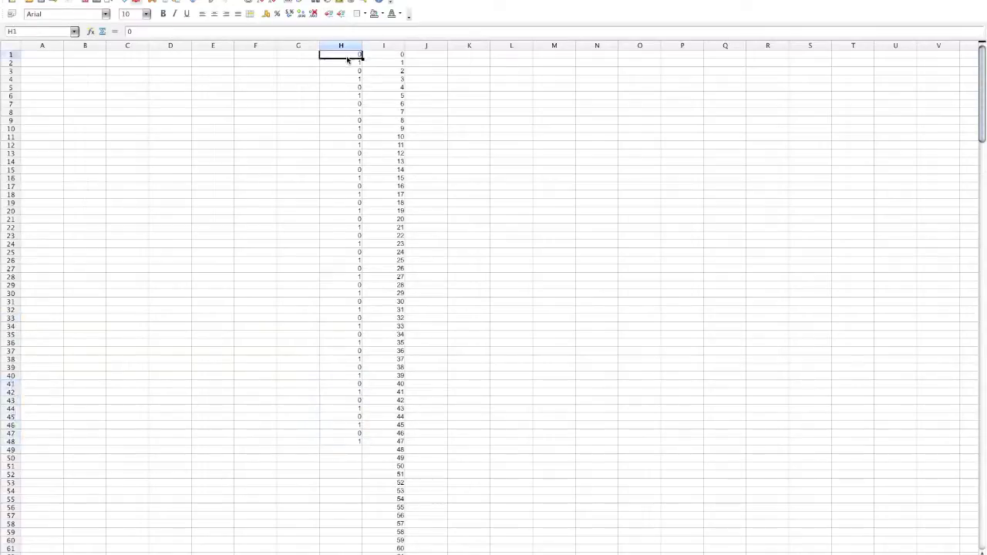
pyautogui.hotkey('ctrl', 'c')
pyautogui.click(347, 449)
pyautogui.hotkey('ctrl', 'v')
pyautogui.scroll(-8, 349, 446)
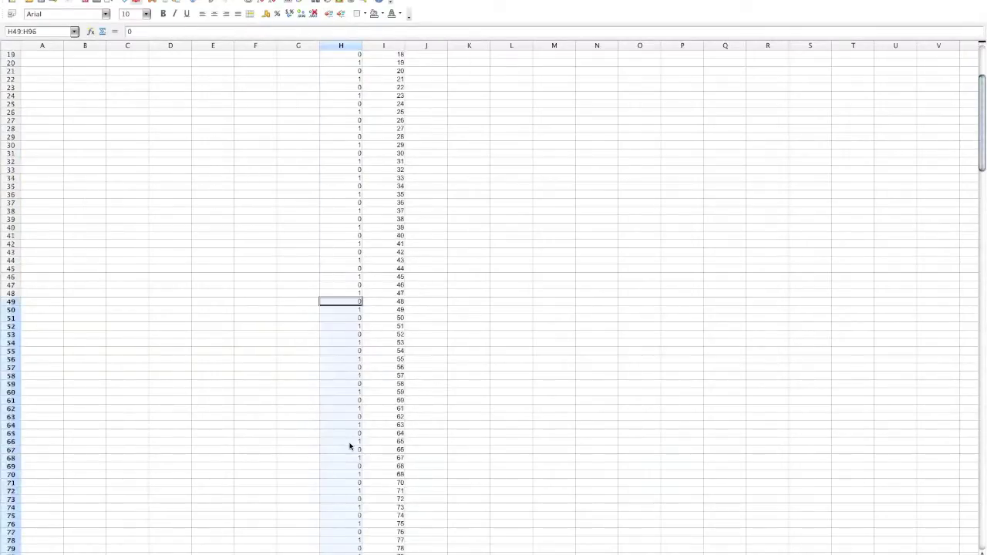
pyautogui.scroll(-9, 350, 448)
pyautogui.scroll(-10, 351, 417)
pyautogui.click(350, 187)
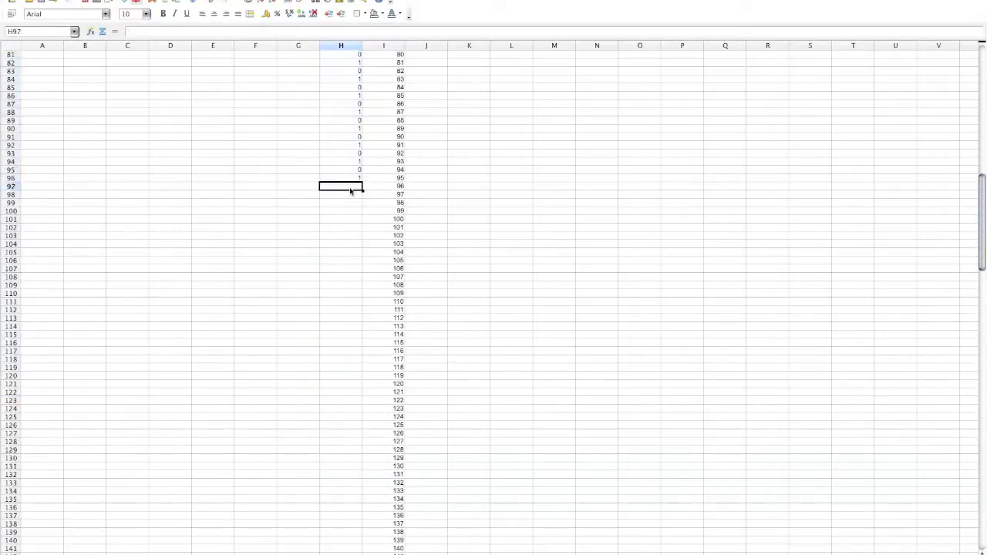
pyautogui.hotkey('ctrl', 'v')
# - Paste the 48-row block at H145, H193 and H241, extending the pattern to H288
pyautogui.scroll(-1, 359, 269)
pyautogui.scroll(-1, 358, 272)
pyautogui.scroll(-4, 358, 272)
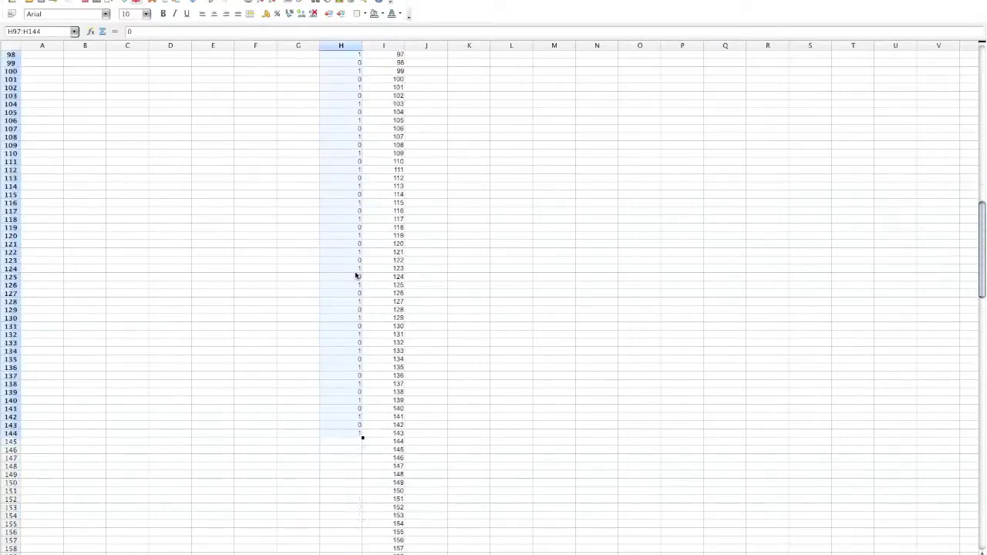
pyautogui.scroll(-6, 354, 276)
pyautogui.click(339, 301)
pyautogui.hotkey('ctrl', 'v')
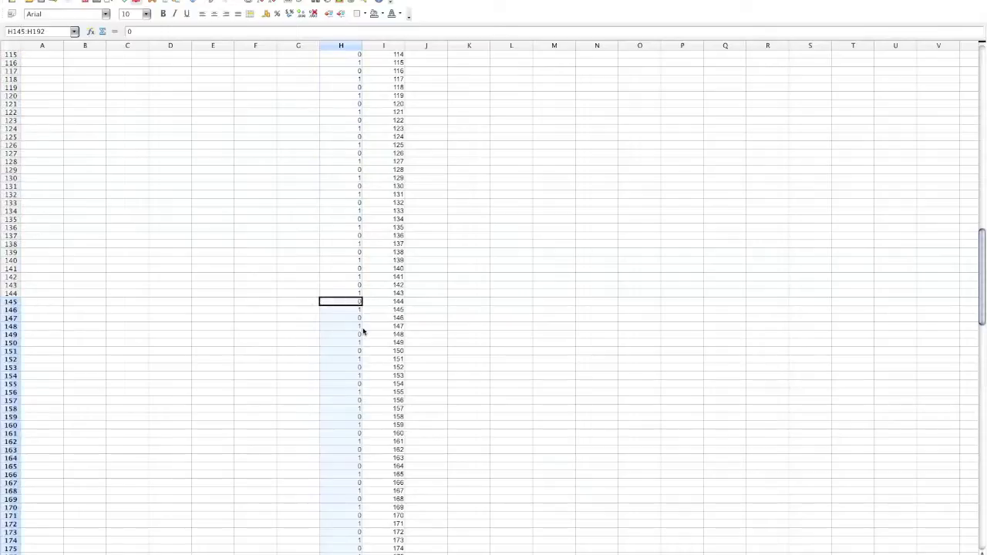
pyautogui.scroll(-3, 352, 326)
pyautogui.scroll(-3, 350, 325)
pyautogui.scroll(-1, 350, 326)
pyautogui.scroll(-9, 351, 326)
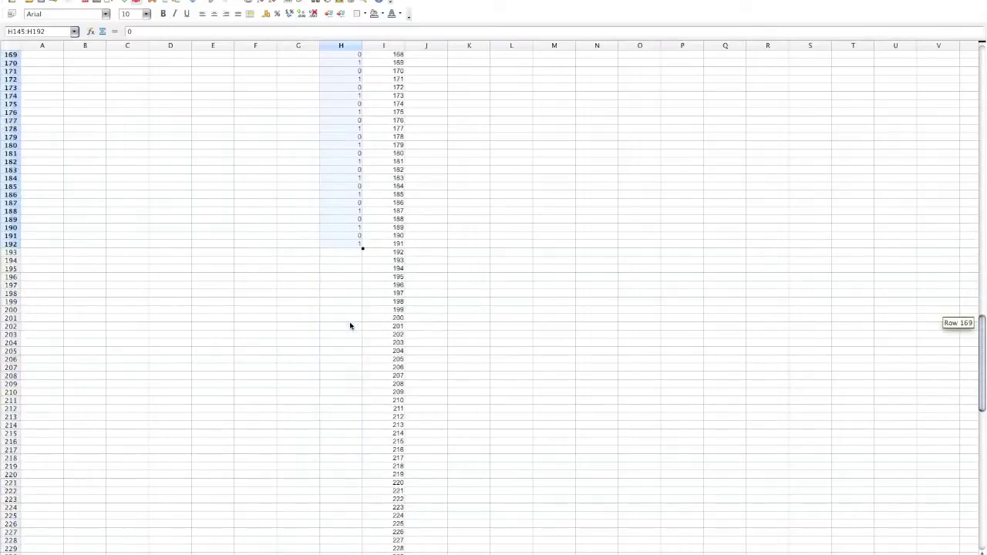
pyautogui.click(346, 252)
pyautogui.hotkey('ctrl', 'v')
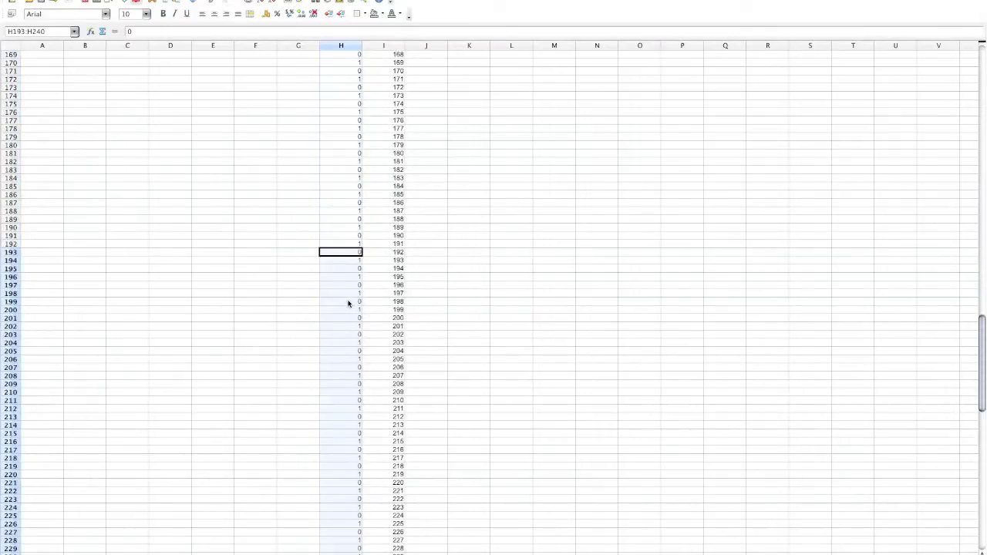
pyautogui.scroll(-3, 348, 304)
pyautogui.scroll(-3, 348, 304)
pyautogui.scroll(-2, 348, 304)
pyautogui.scroll(-2, 348, 304)
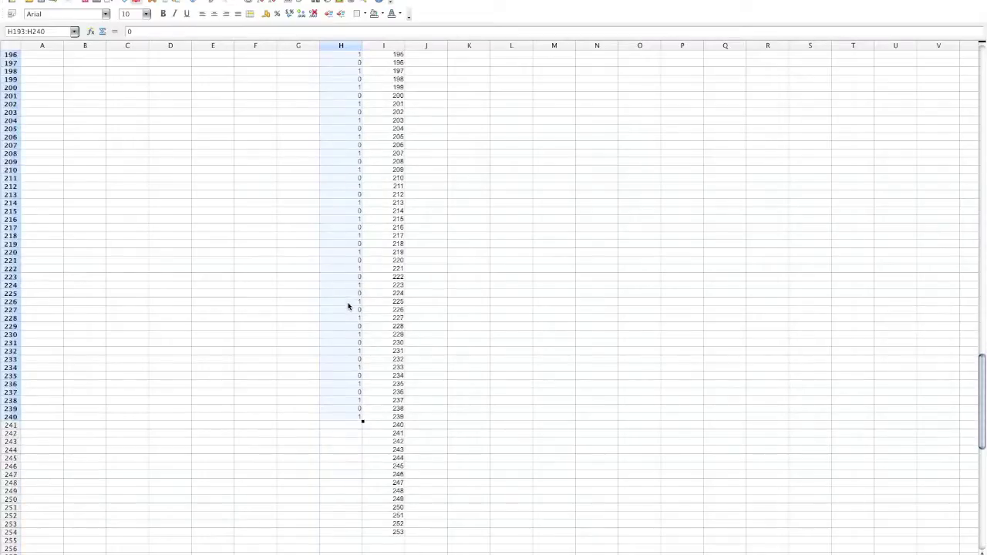
pyautogui.click(344, 387)
pyautogui.hotkey('ctrl', 'v')
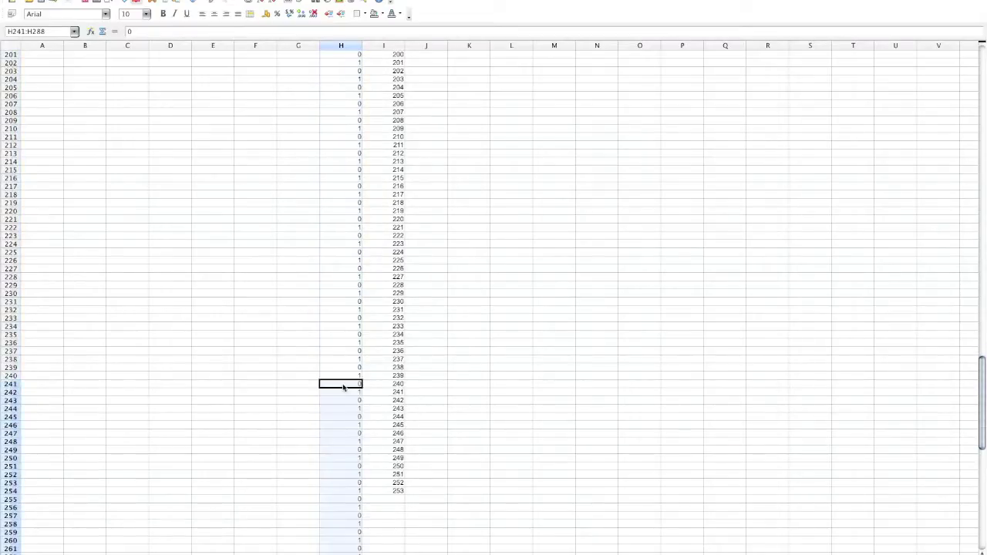
pyautogui.scroll(-1, 342, 394)
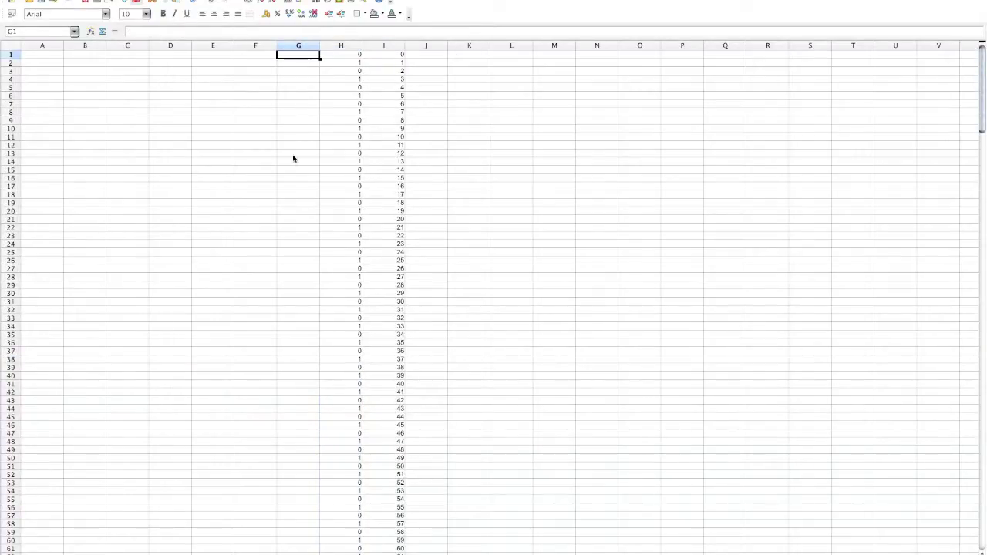
# - Enter 0, 0, 1, 1 in cells G1 to G4
pyautogui.write('0')
pyautogui.press('Return')
pyautogui.write('0')
pyautogui.press('Return')
pyautogui.write('1')
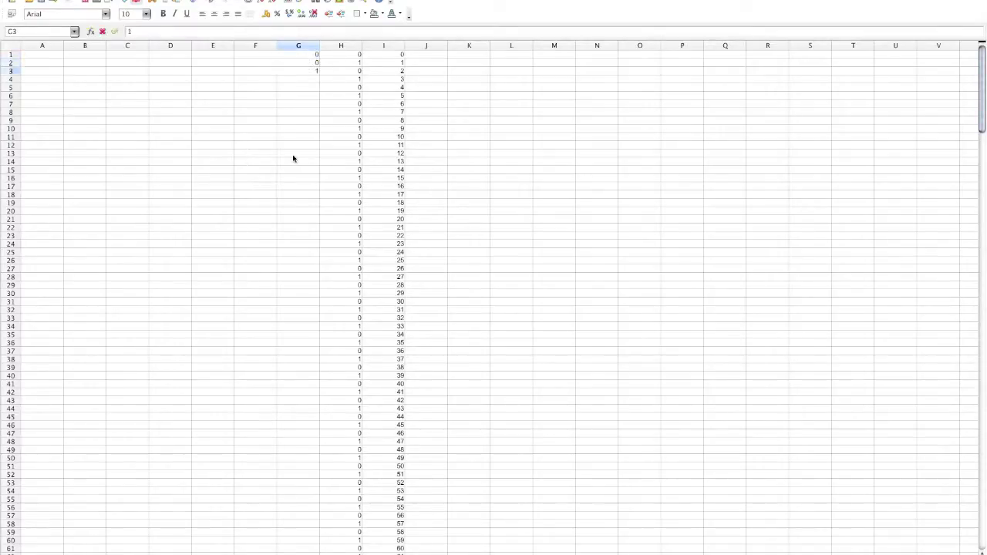
pyautogui.press('Return')
pyautogui.write('1')
pyautogui.click(298, 122)
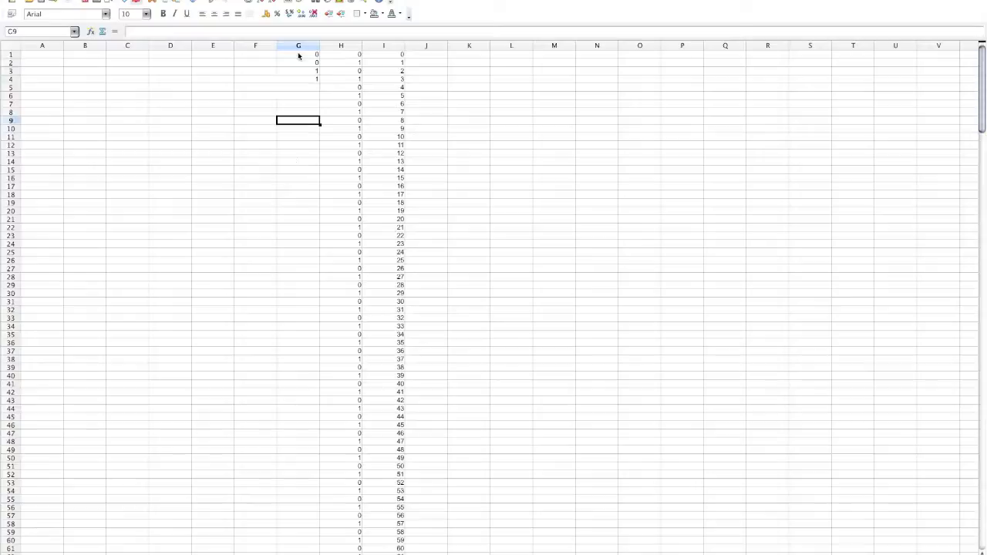
# - Copy G1:G4 and paste it six times down column G through G28
pyautogui.moveTo(298, 56); pyautogui.dragTo(302, 81)
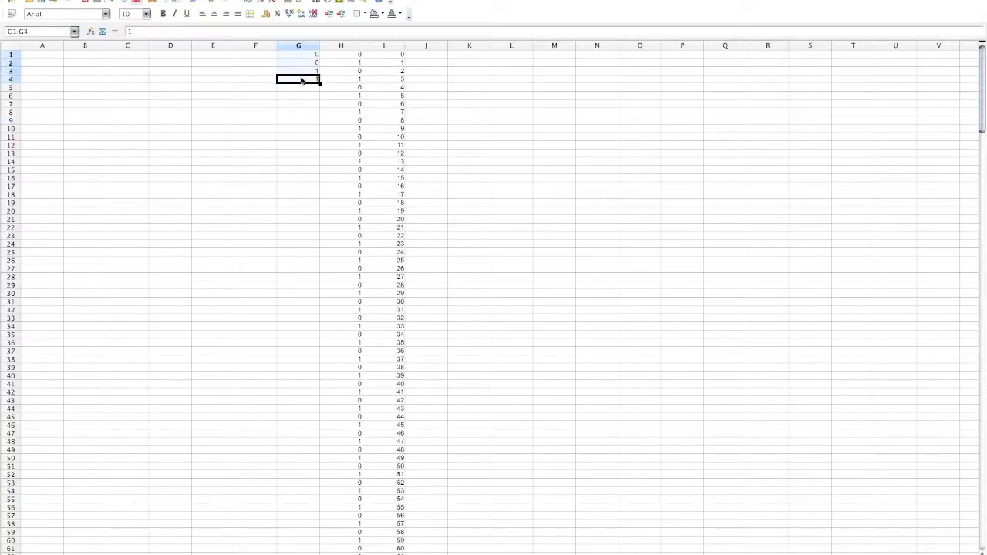
pyautogui.hotkey('ctrl', 'c')
pyautogui.click(302, 87)
pyautogui.hotkey('ctrl', 'v')
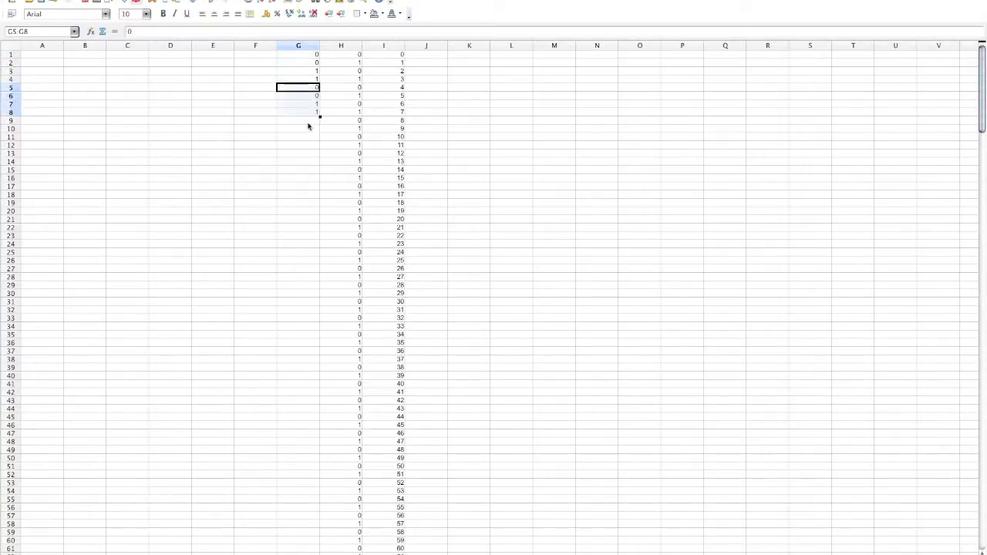
pyautogui.click(307, 121)
pyautogui.hotkey('ctrl', 'v')
pyautogui.click(306, 155)
pyautogui.hotkey('ctrl', 'v')
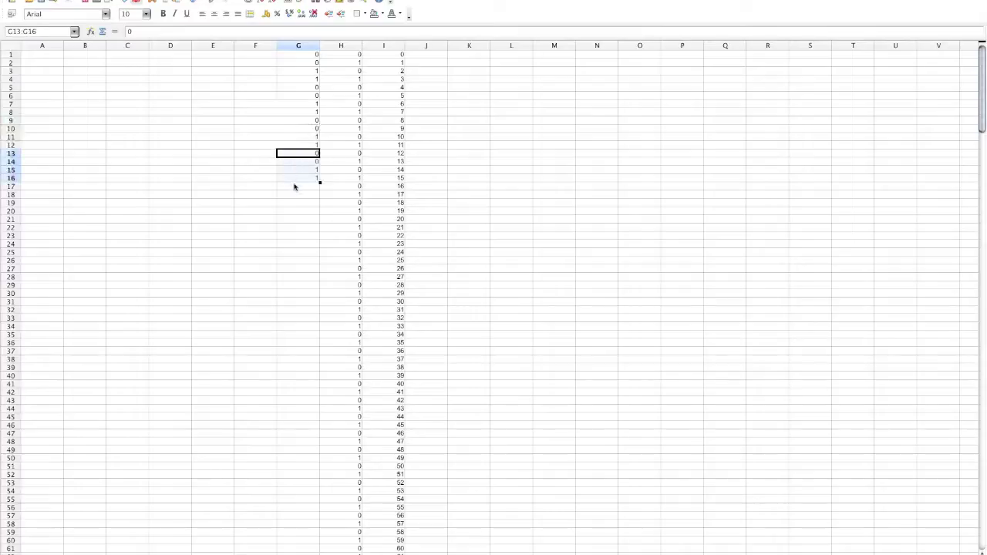
pyautogui.click(295, 187)
pyautogui.hotkey('ctrl', 'v')
pyautogui.click(295, 222)
pyautogui.hotkey('ctrl', 'v')
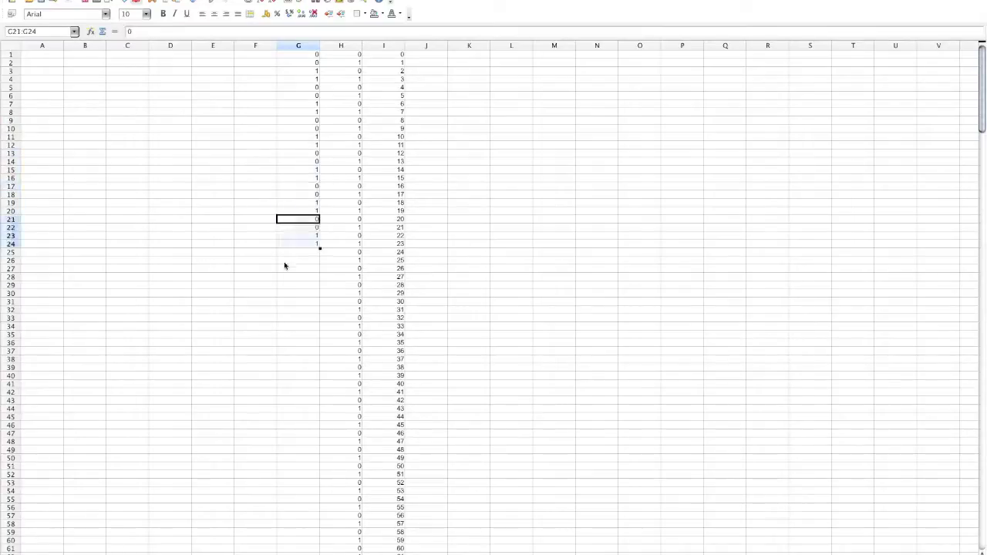
pyautogui.click(291, 256)
pyautogui.hotkey('ctrl', 'v')
# - Copy the 28-row block G1:G28 and paste it at G29, G57, G85 and G113
pyautogui.moveTo(313, 55); pyautogui.dragTo(314, 279)
pyautogui.hotkey('ctrl', 'c')
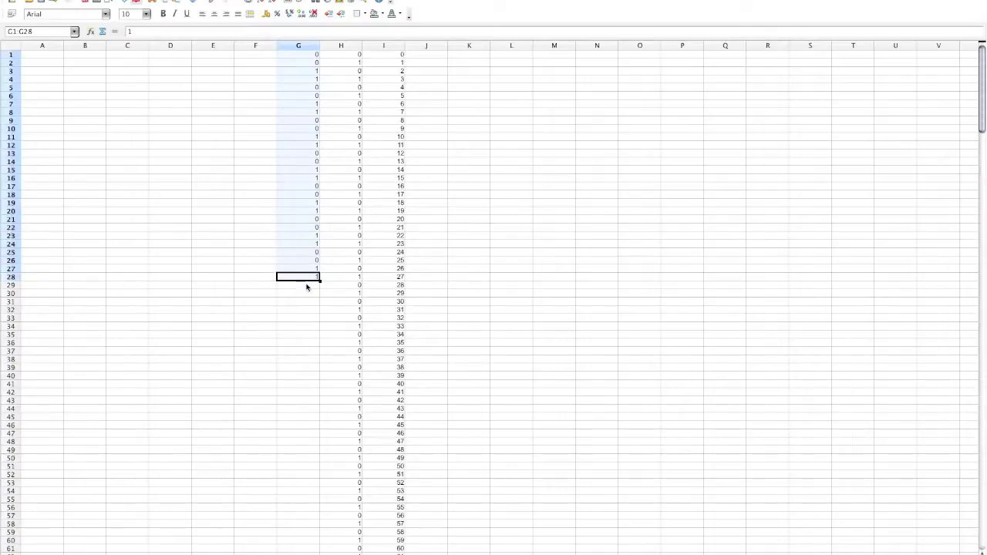
pyautogui.click(307, 285)
pyautogui.hotkey('ctrl', 'v')
pyautogui.scroll(-10, 308, 286)
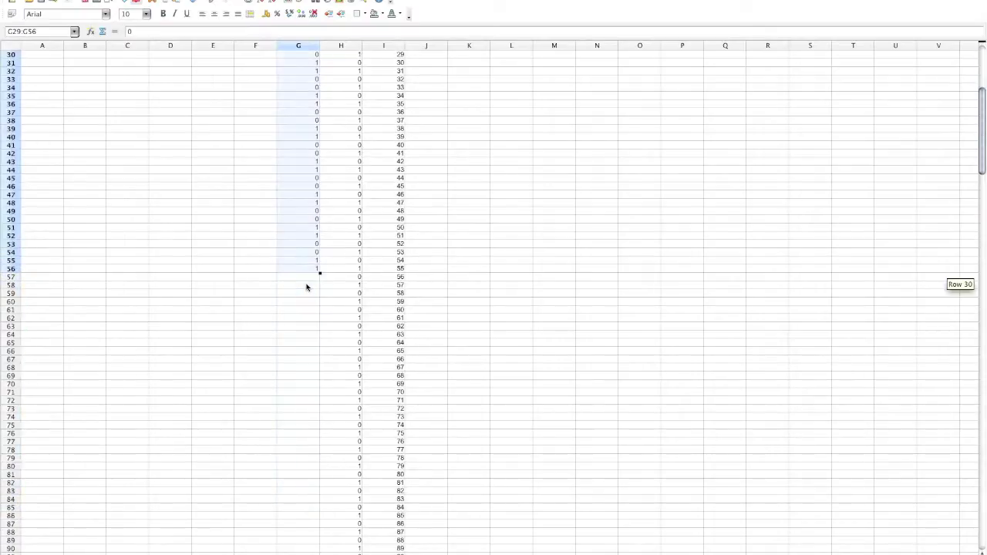
pyautogui.click(308, 280)
pyautogui.hotkey('ctrl', 'v')
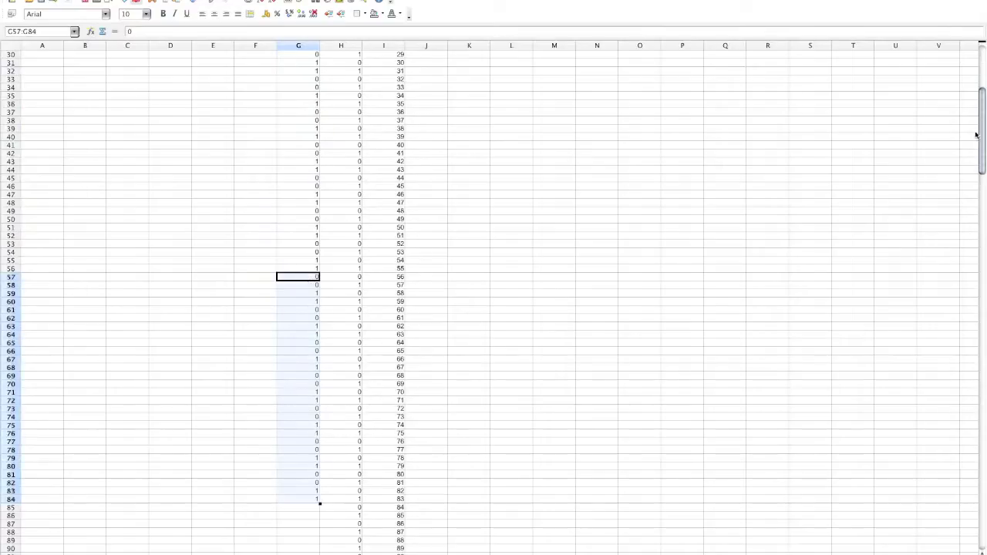
pyautogui.moveTo(984, 125); pyautogui.dragTo(983, 193)
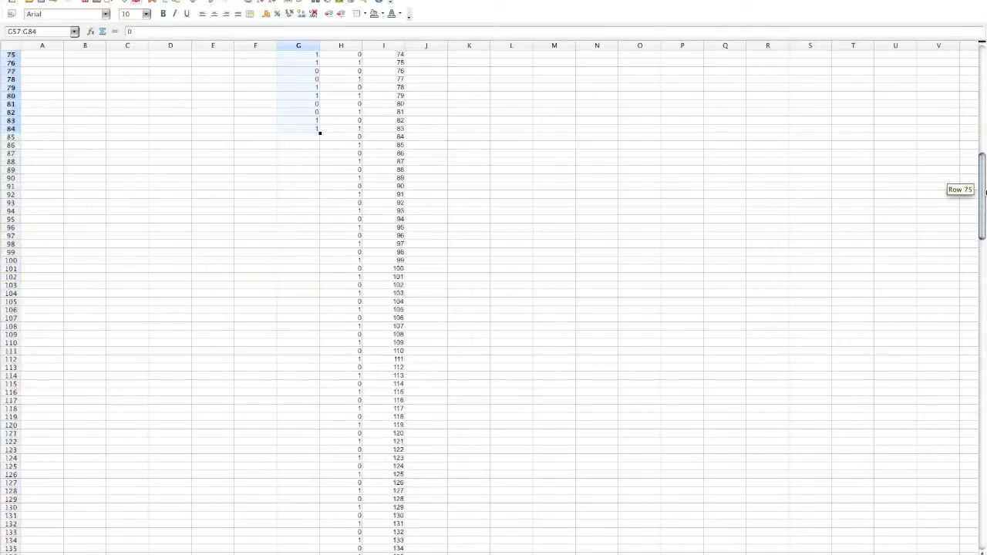
pyautogui.click(319, 136)
pyautogui.hotkey('ctrl', 'v')
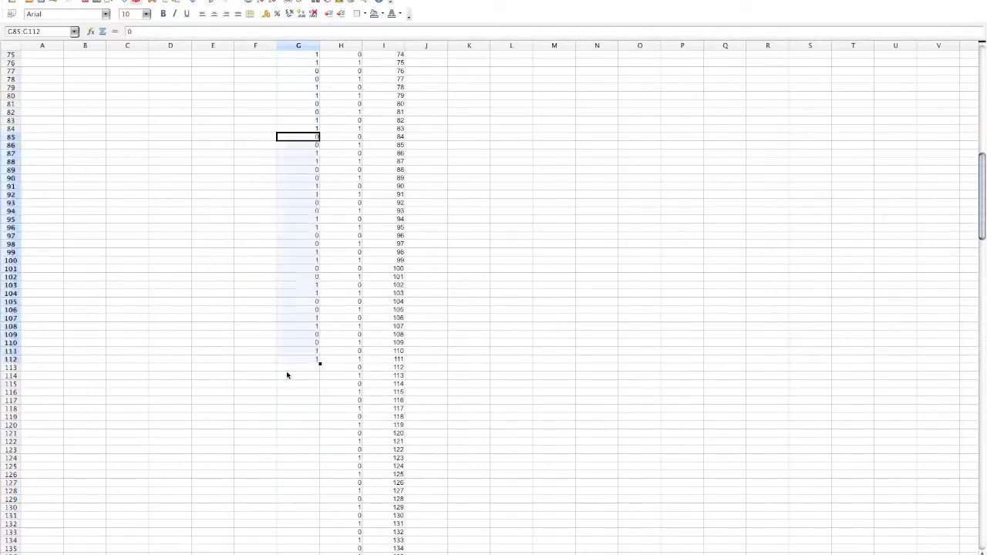
pyautogui.click(297, 369)
pyautogui.hotkey('ctrl', 'v')
# - Paste the block at G141, G169, G197, G225 and G253, filling through G280, then return to the top
pyautogui.scroll(-6, 307, 462)
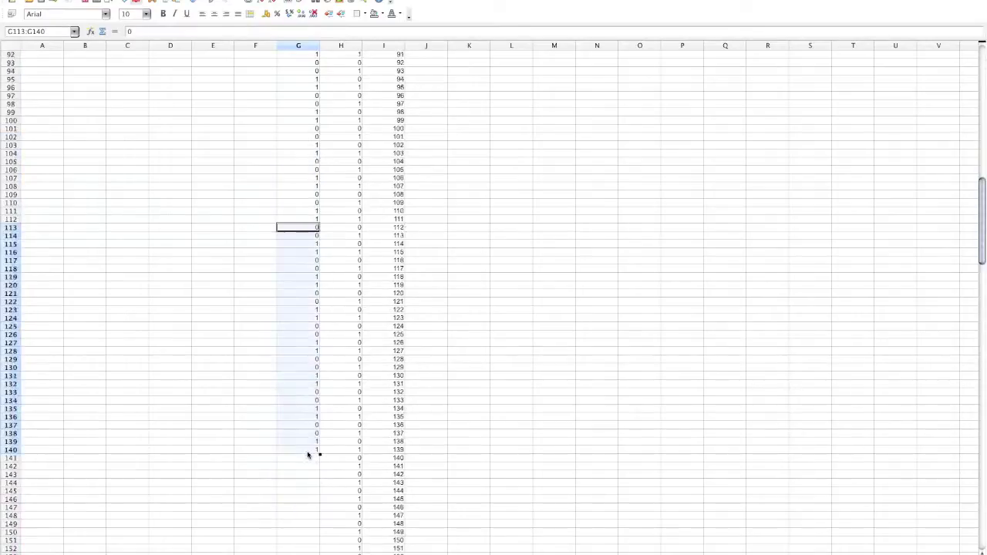
pyautogui.scroll(-9, 308, 455)
pyautogui.click(312, 237)
pyautogui.hotkey('ctrl', 'v')
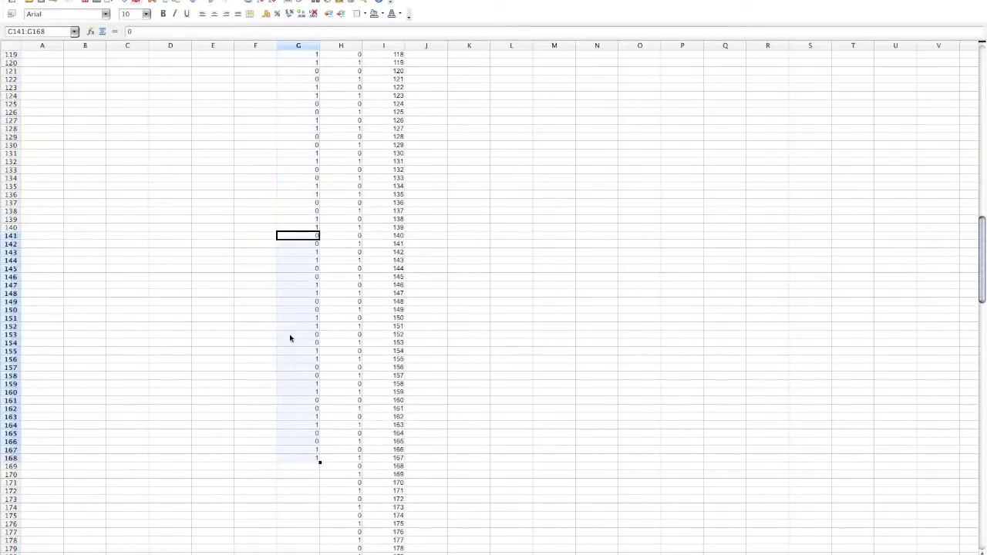
pyautogui.scroll(-3, 300, 407)
pyautogui.scroll(-2, 300, 386)
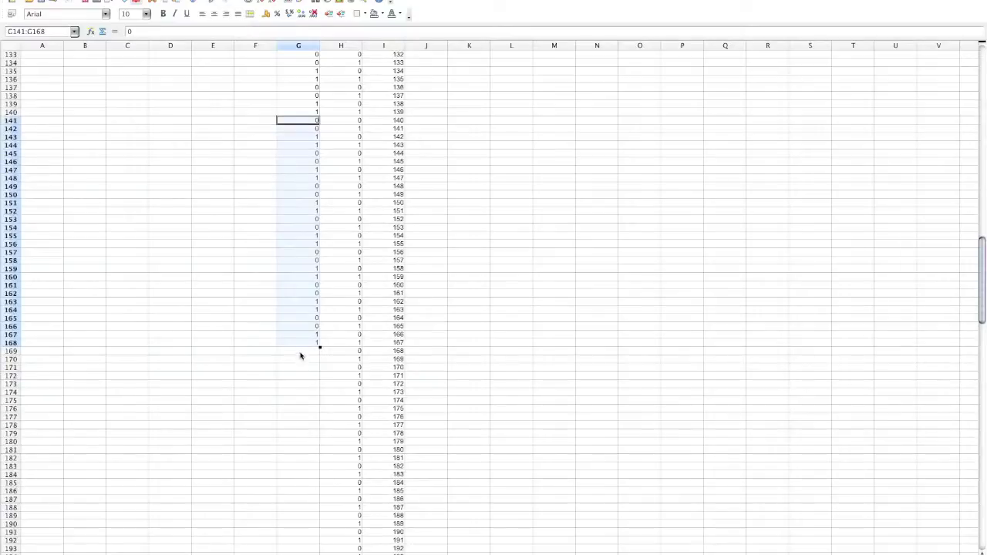
pyautogui.click(300, 344)
pyautogui.hotkey('ctrl', 'v')
pyautogui.scroll(-6, 303, 372)
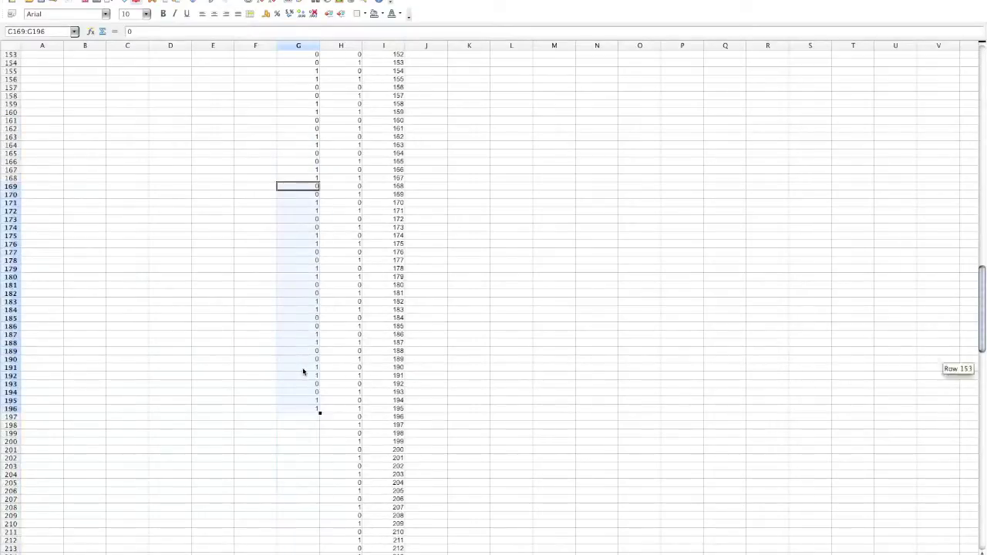
pyautogui.click(301, 417)
pyautogui.hotkey('ctrl', 'v')
pyautogui.scroll(-3, 303, 415)
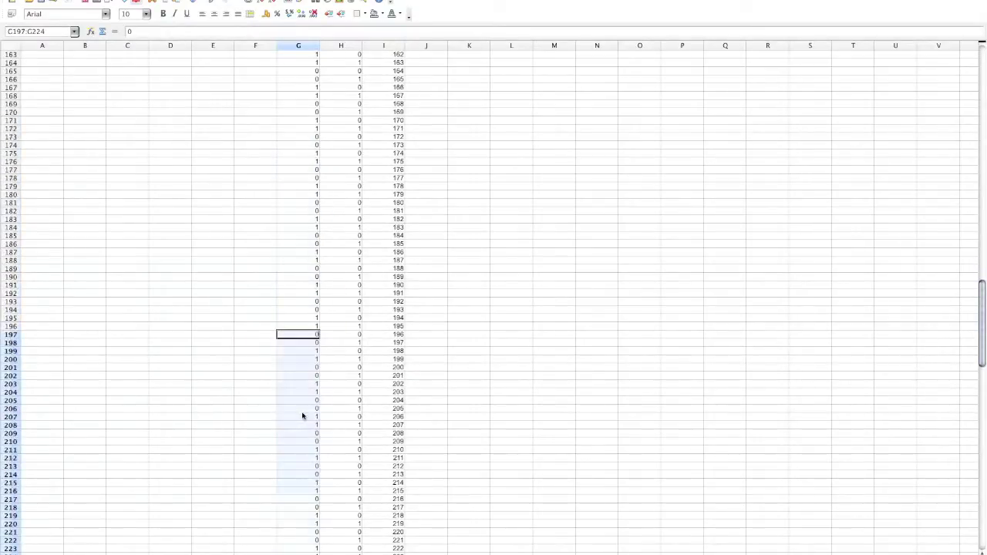
pyautogui.scroll(-1, 302, 415)
pyautogui.scroll(-5, 303, 412)
pyautogui.scroll(-1, 303, 407)
pyautogui.scroll(-1, 303, 386)
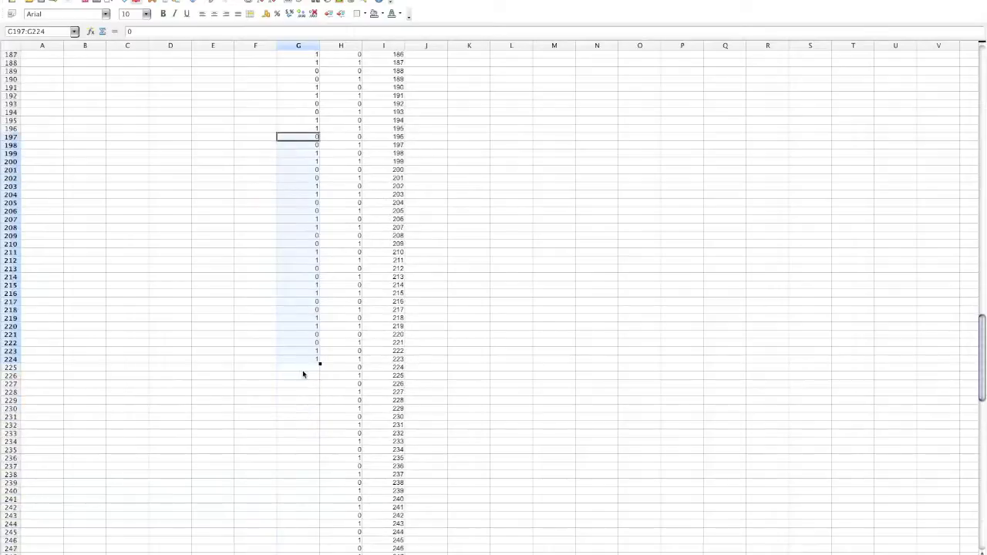
pyautogui.click(304, 370)
pyautogui.hotkey('ctrl', 'v')
pyautogui.scroll(-2, 301, 436)
pyautogui.scroll(-1, 301, 437)
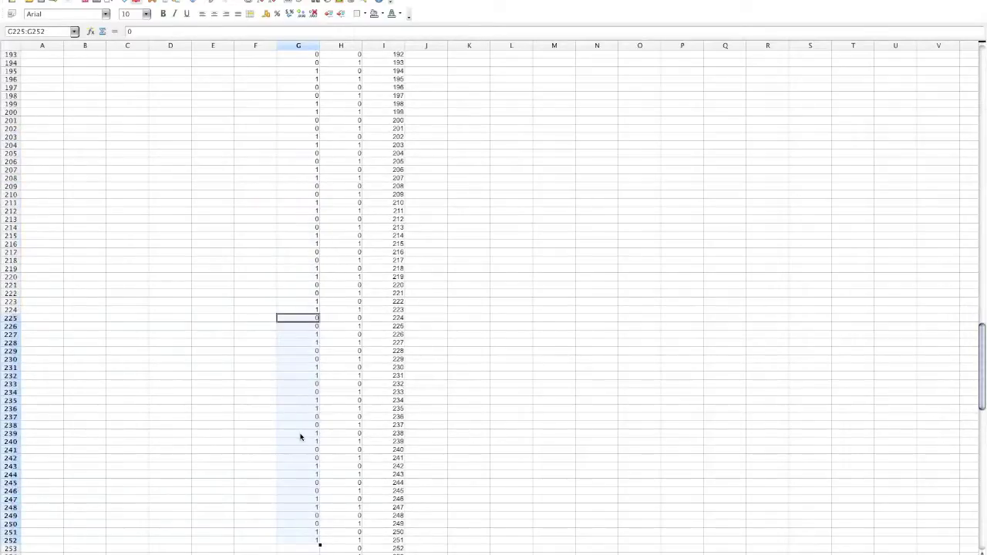
pyautogui.scroll(-2, 301, 437)
pyautogui.click(304, 499)
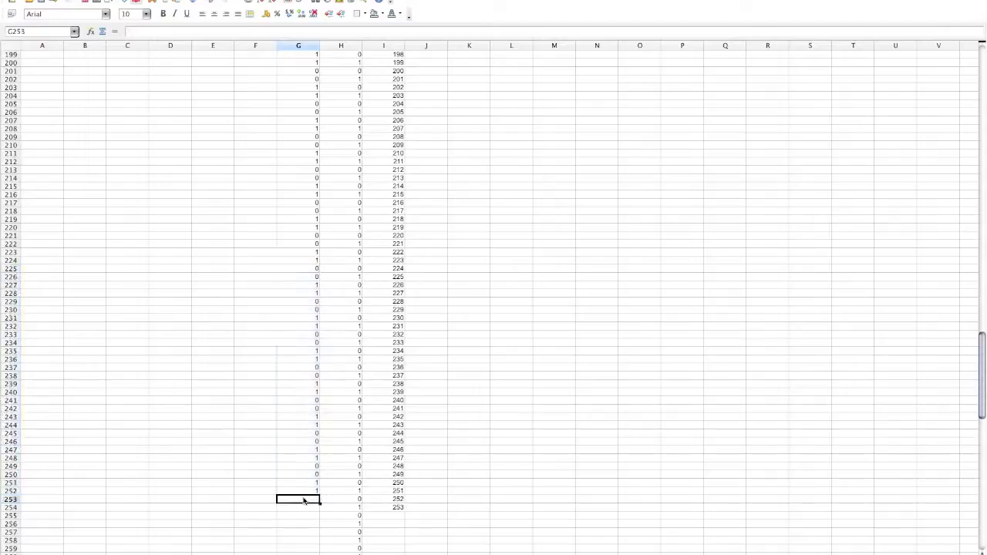
pyautogui.hotkey('ctrl', 'v')
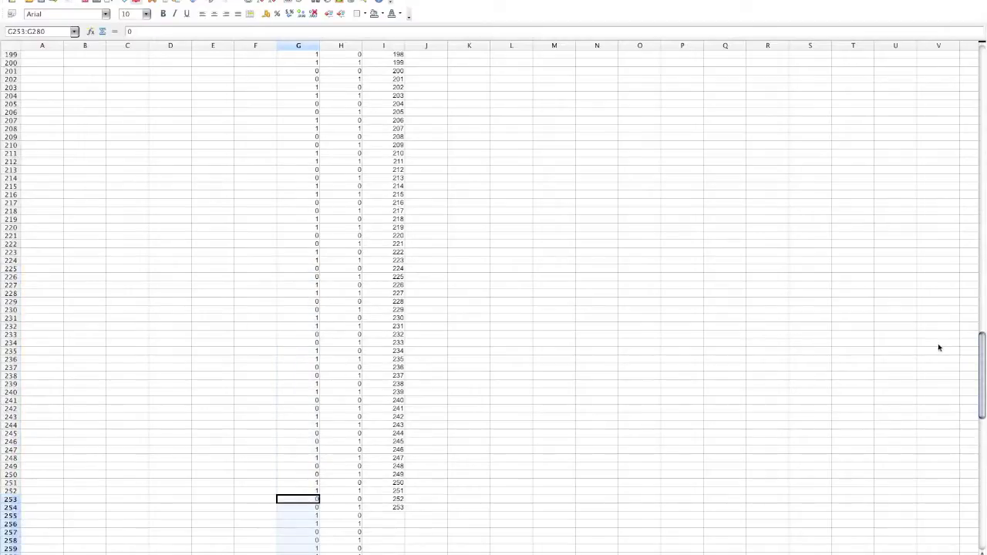
pyautogui.moveTo(982, 362)
pyautogui.mouseDown()
pyautogui.moveTo(969, 134)
pyautogui.moveTo(983, 49)
pyautogui.mouseUp()
# - Enter four 0s followed by four 1s into F1:F8
pyautogui.click(266, 58)
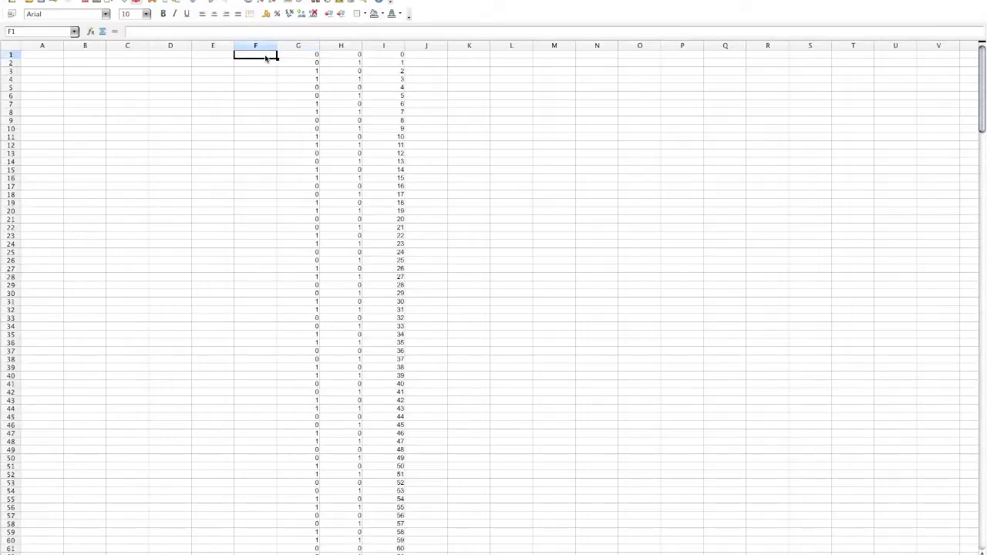
pyautogui.write('0')
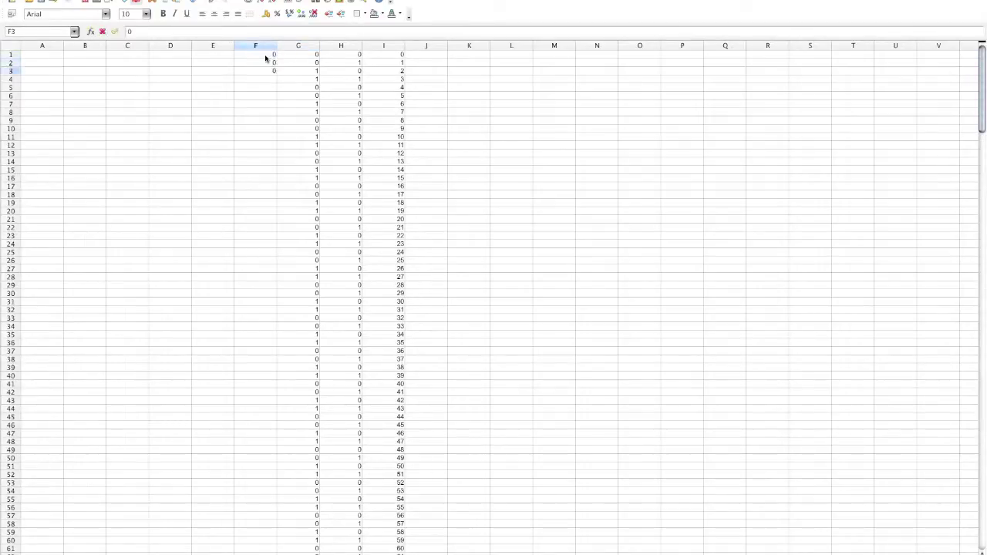
pyautogui.write(' 0 0 0 1')
pyautogui.press('Return')
pyautogui.write('1')
pyautogui.press('Return')
pyautogui.write('1')
pyautogui.press('Return')
pyautogui.write('1')
# - Repeat the F1:F8 pattern into F9, F17, F25, F33 and F41, filling F1:F48
pyautogui.moveTo(265, 56); pyautogui.dragTo(267, 114)
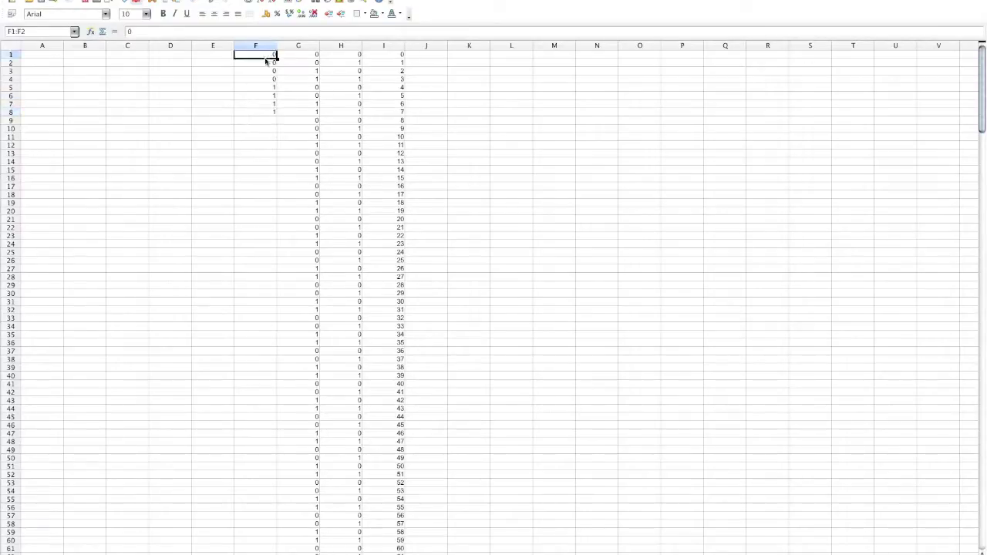
pyautogui.click(265, 119)
pyautogui.hotkey('ctrl', 'v')
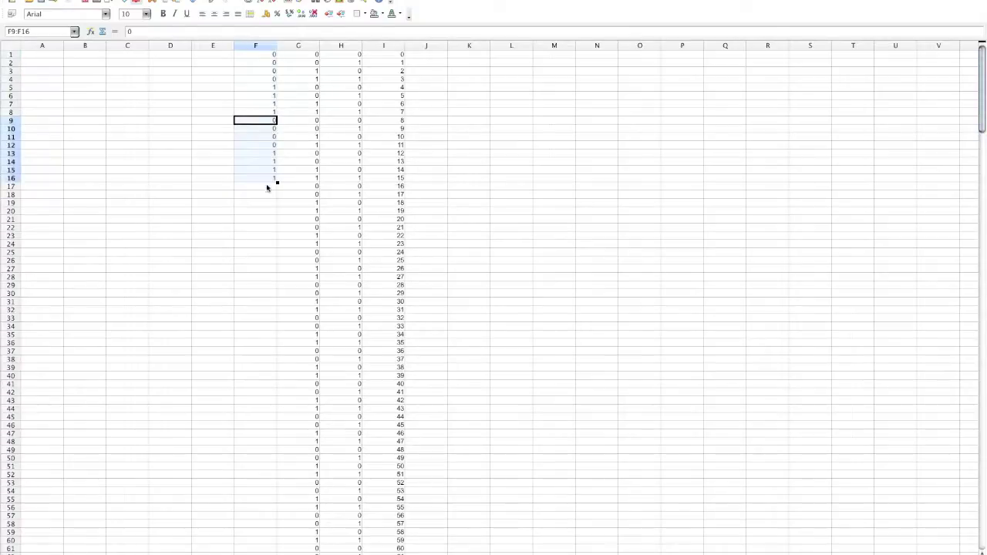
pyautogui.click(265, 186)
pyautogui.hotkey('ctrl', 'v')
pyautogui.click(261, 252)
pyautogui.hotkey('ctrl', 'v')
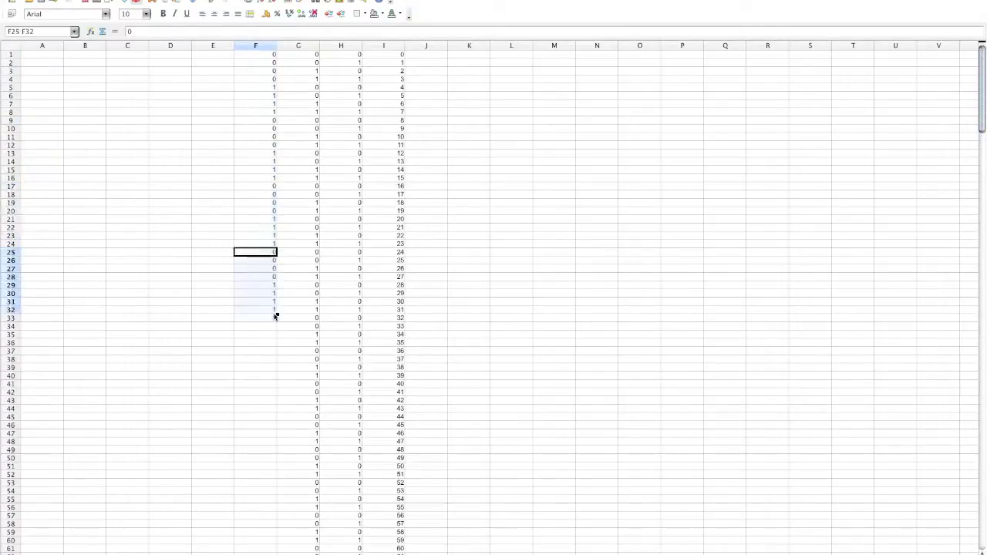
pyautogui.click(272, 317)
pyautogui.hotkey('ctrl', 'v')
pyautogui.click(258, 383)
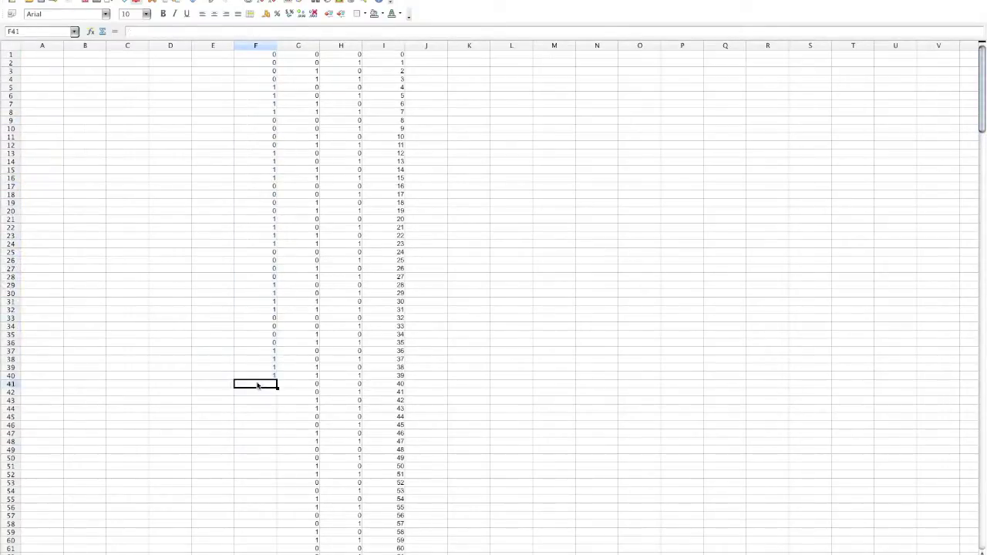
pyautogui.hotkey('ctrl', 'v')
# - Copy F1:F48 and paste it into F49:F96 and F97:F144
pyautogui.moveTo(264, 58); pyautogui.dragTo(265, 441)
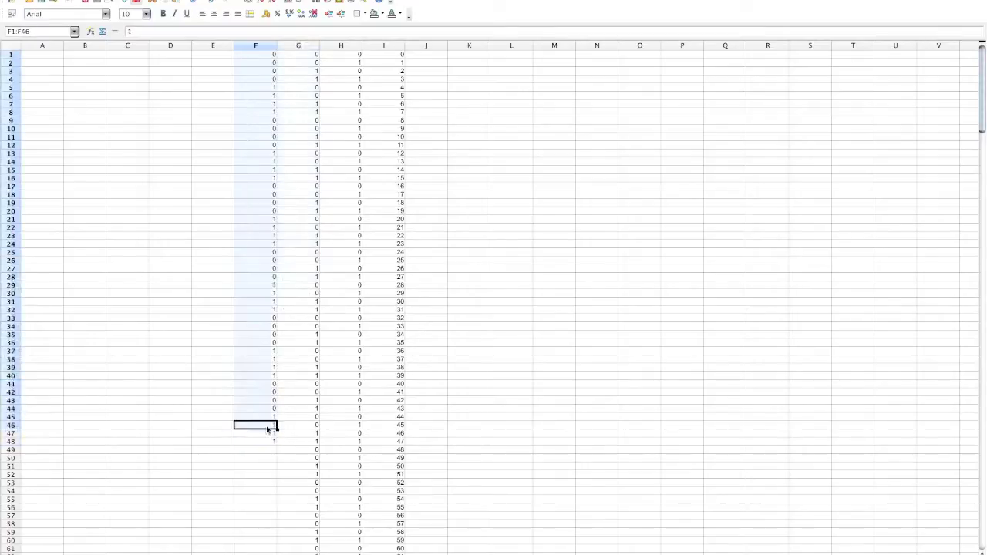
pyautogui.hotkey('ctrl', 'c')
pyautogui.click(273, 449)
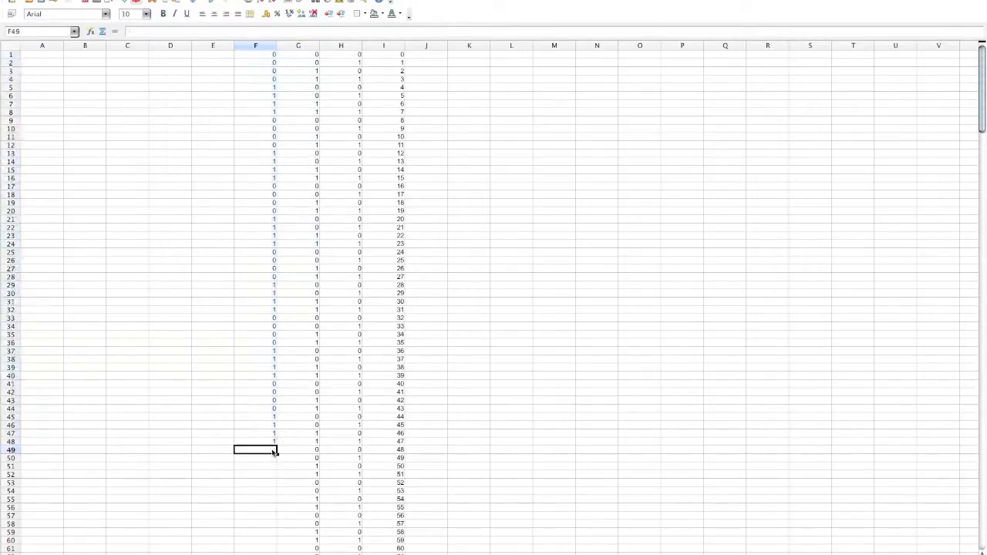
pyautogui.hotkey('ctrl', 'v')
pyautogui.scroll(-4, 264, 430)
pyautogui.scroll(-15, 265, 429)
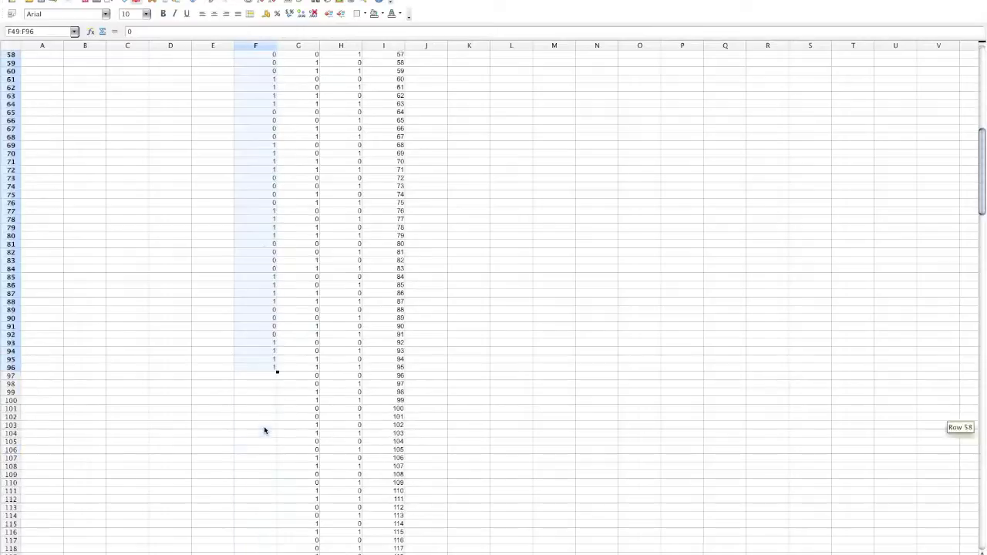
pyautogui.click(264, 378)
pyautogui.hotkey('ctrl', 'v')
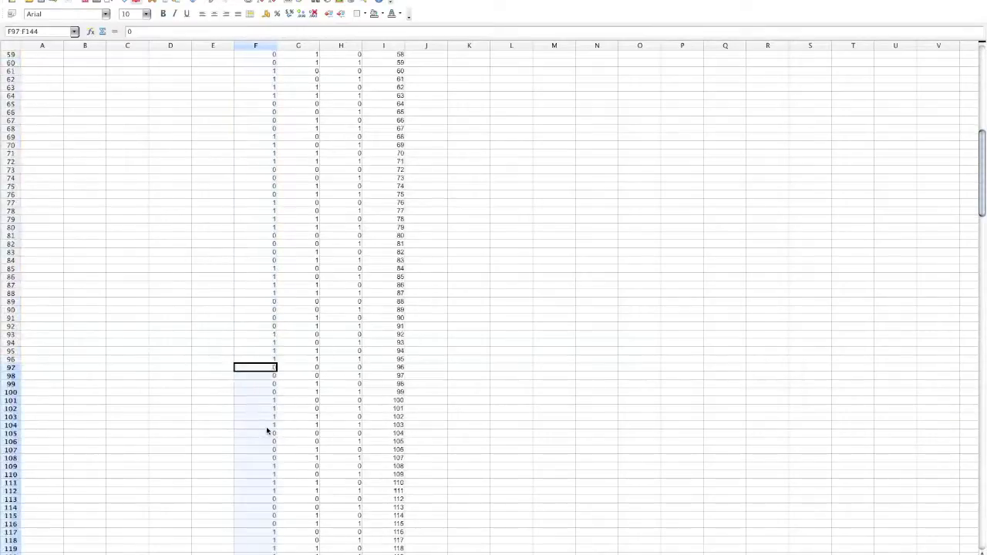
# - Paste the 48-row block into F145:F192 and F193:F240, then return to the top
pyautogui.scroll(-6, 266, 428)
pyautogui.scroll(-8, 267, 428)
pyautogui.scroll(-4, 265, 408)
pyautogui.click(265, 336)
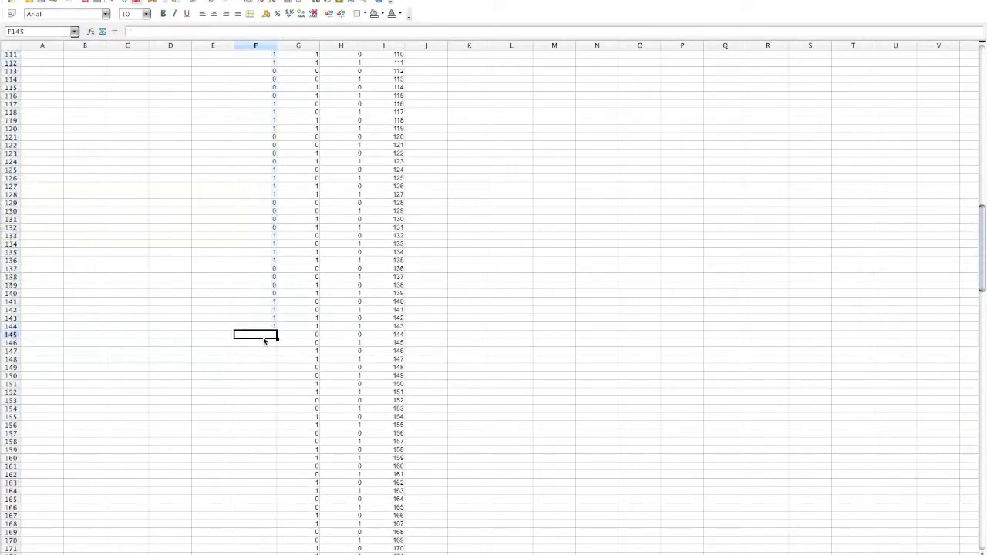
pyautogui.hotkey('ctrl', 'v')
pyautogui.scroll(-6, 262, 425)
pyautogui.scroll(-6, 262, 424)
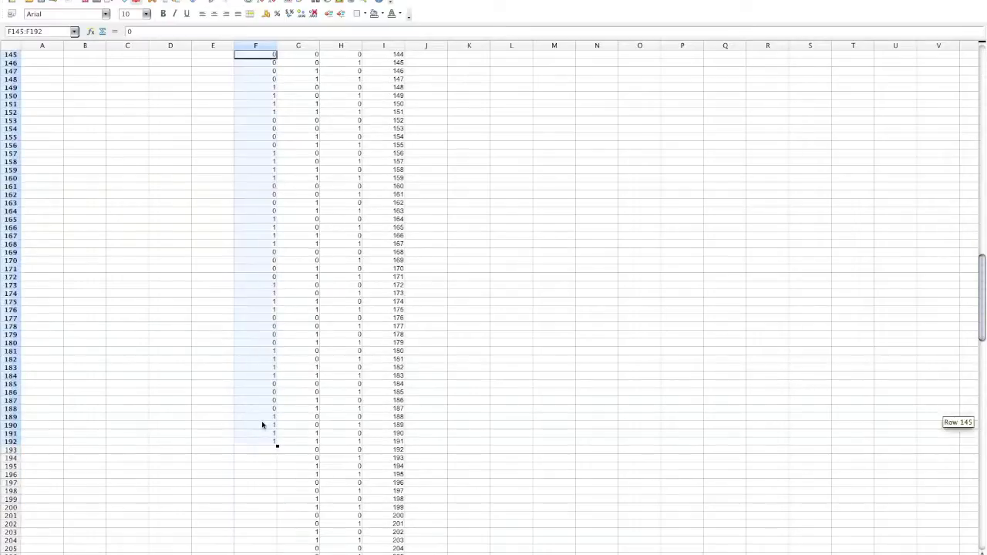
pyautogui.scroll(-1, 262, 425)
pyautogui.scroll(-1, 262, 425)
pyautogui.click(265, 408)
pyautogui.hotkey('ctrl', 'v')
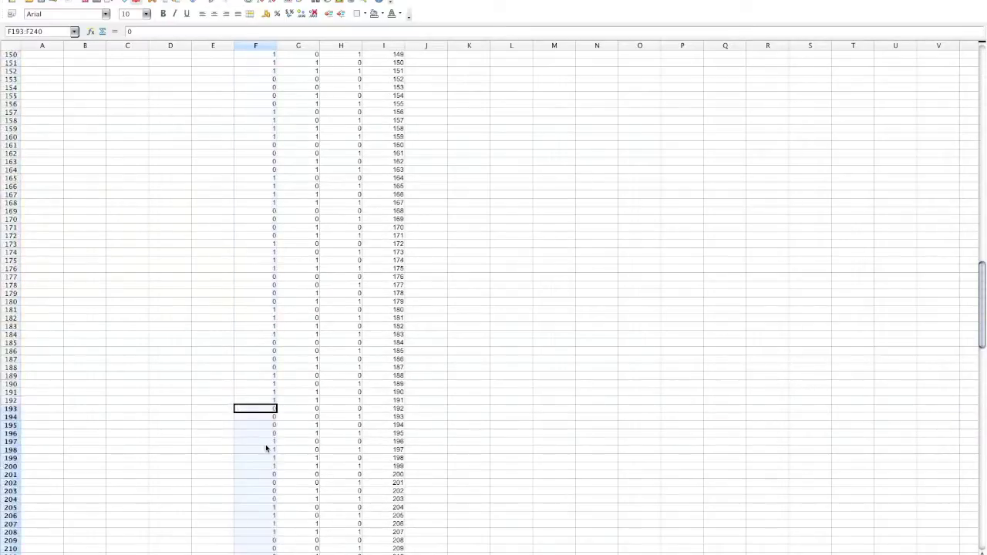
pyautogui.scroll(-3, 266, 443)
pyautogui.scroll(-9, 266, 449)
pyautogui.scroll(-3, 266, 448)
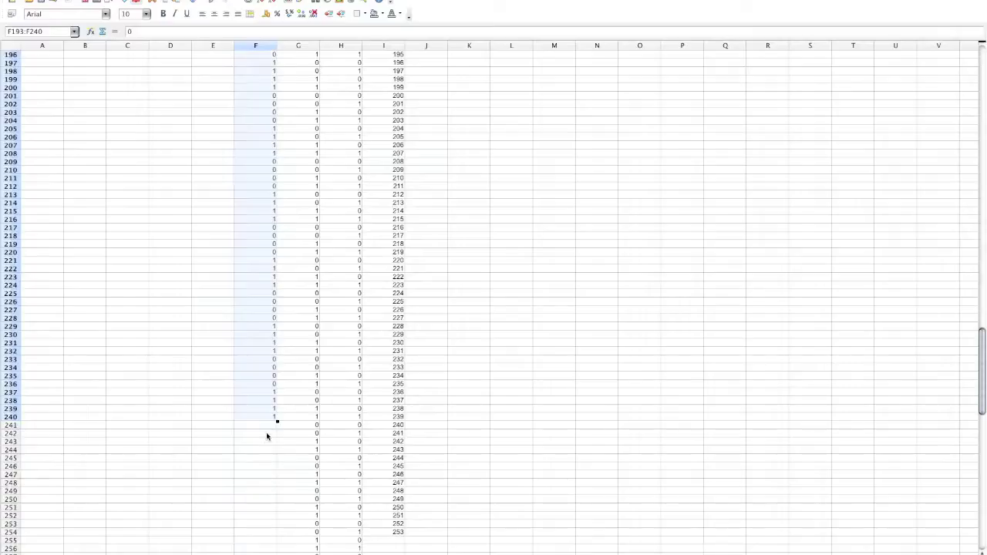
pyautogui.moveTo(267, 437); pyautogui.dragTo(270, 551)
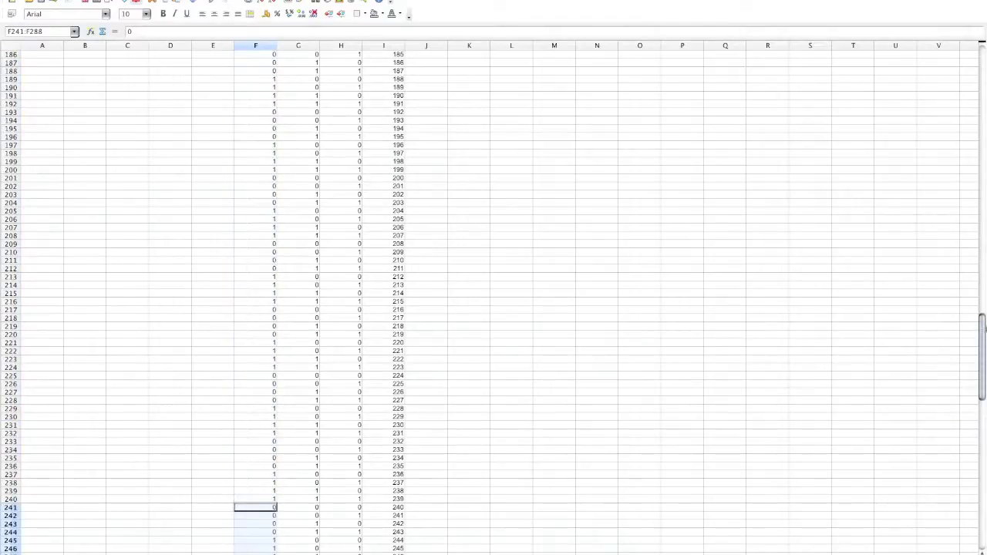
pyautogui.moveTo(982, 332); pyautogui.dragTo(984, 54)
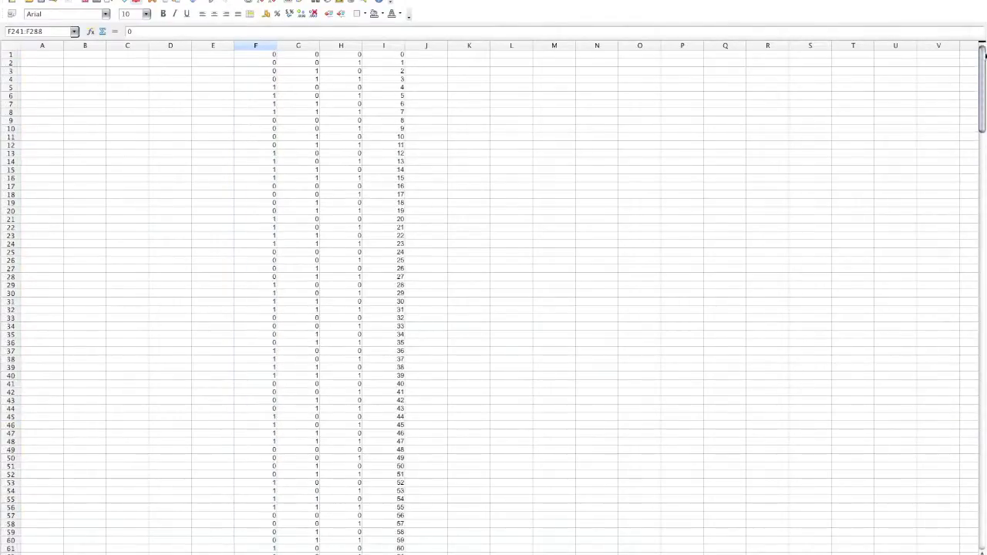
# - Fill E1:E8 with zeros copied from F1:F4
pyautogui.moveTo(257, 57); pyautogui.dragTo(258, 79)
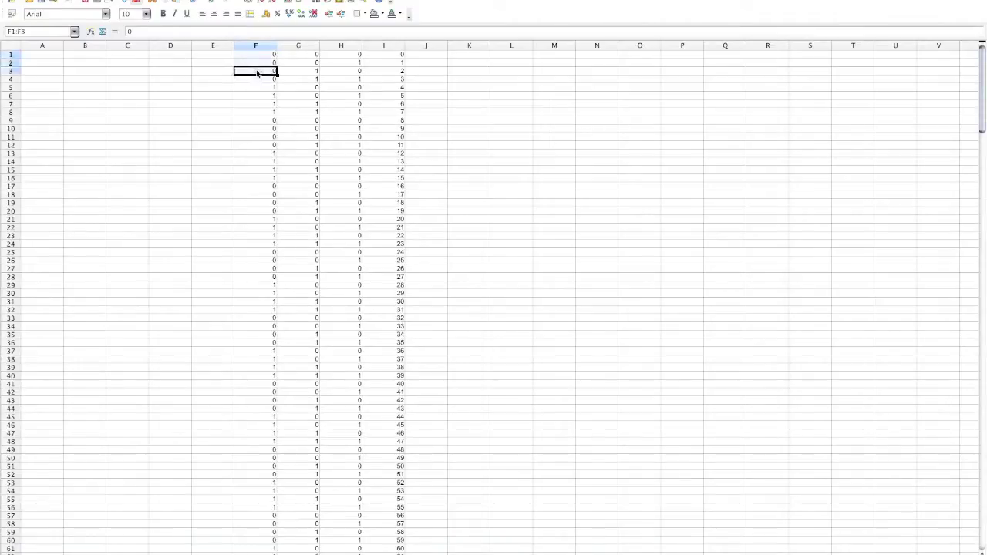
pyautogui.hotkey('ctrl', 'c')
pyautogui.click(213, 54)
pyautogui.hotkey('ctrl', 'v')
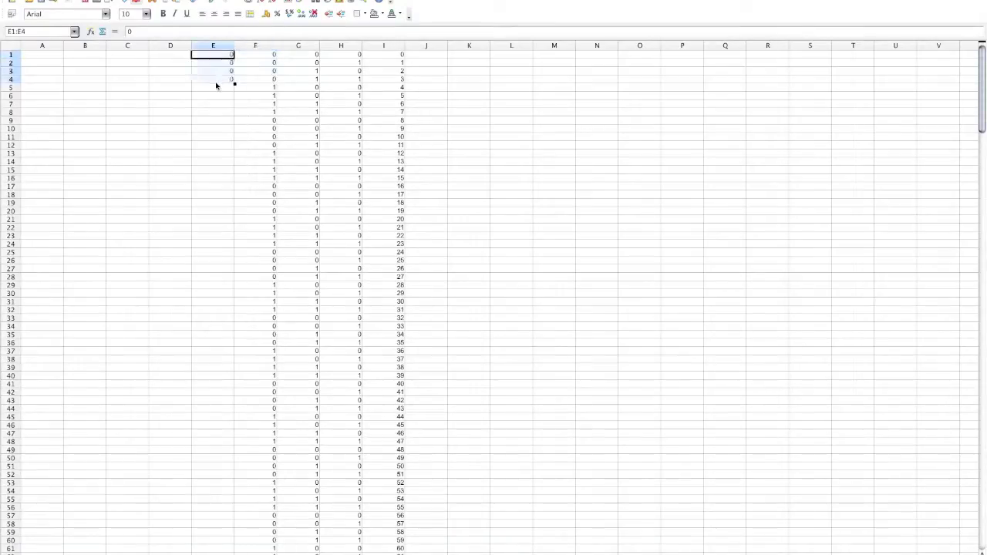
pyautogui.click(218, 87)
pyautogui.hotkey('ctrl', 'v')
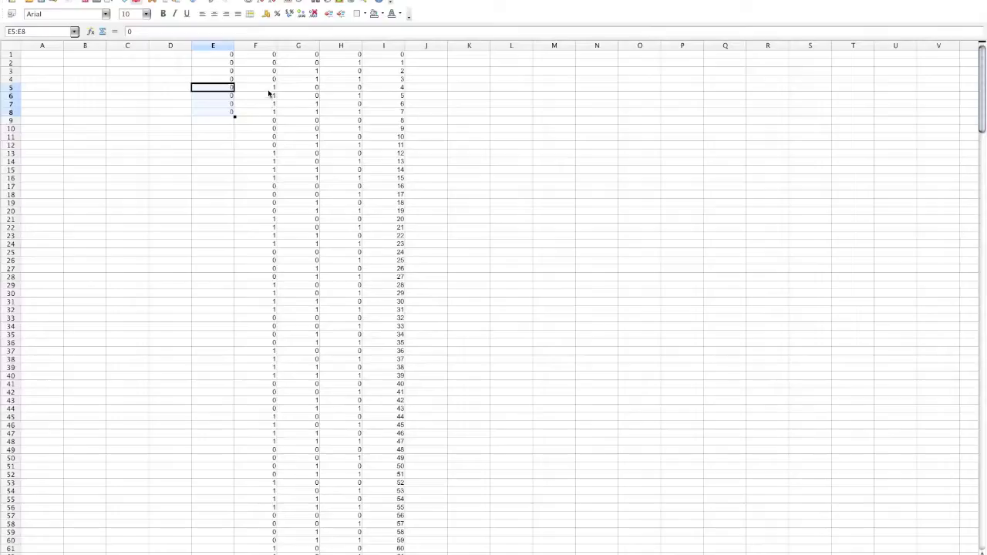
# - Fill E9:E16 with ones taken from F5:F8
pyautogui.moveTo(268, 88); pyautogui.dragTo(269, 112)
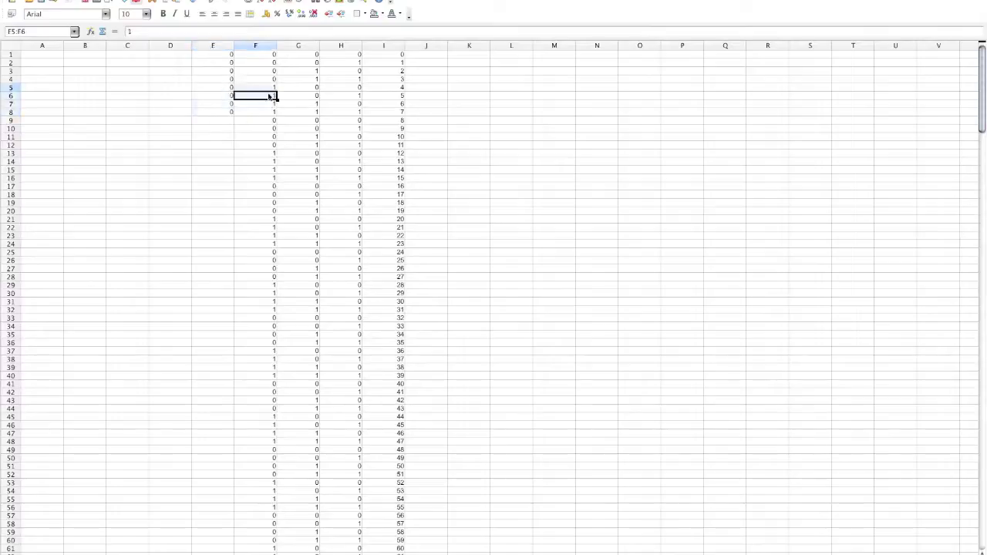
pyautogui.click(229, 122)
pyautogui.hotkey('ctrl', 'v')
pyautogui.click(229, 152)
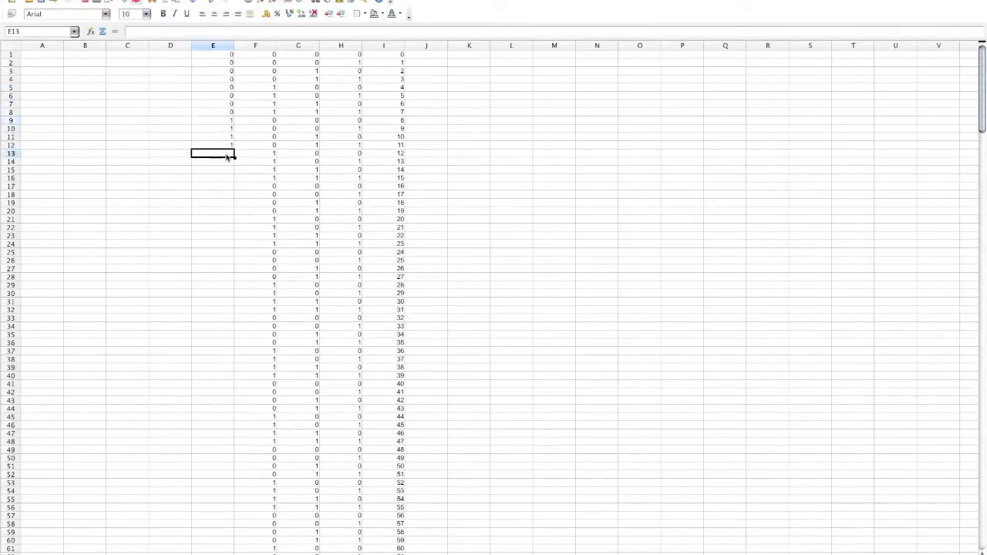
pyautogui.hotkey('ctrl', 'v')
# - Copy the E1:E16 block and paste it at E17, E33 and E49
pyautogui.moveTo(229, 56); pyautogui.dragTo(226, 177)
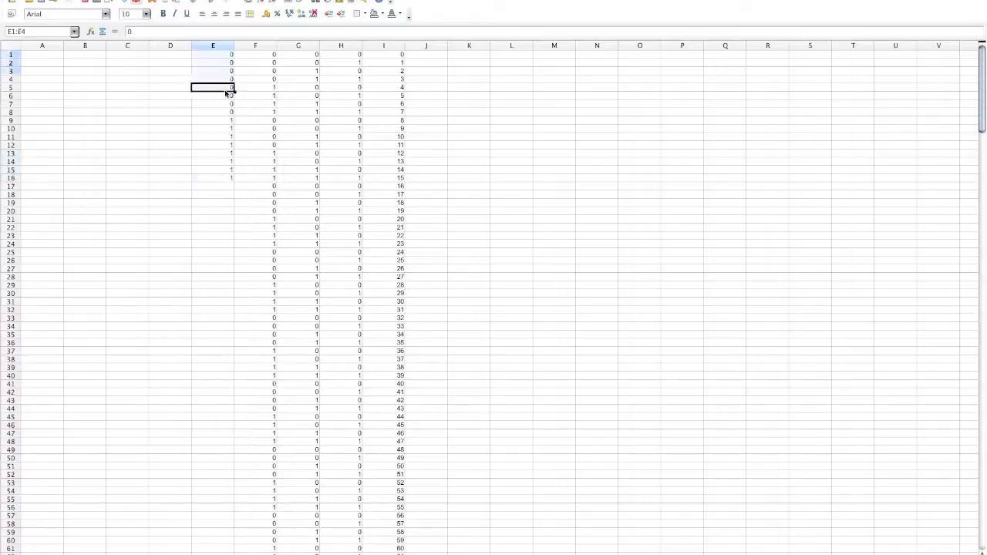
pyautogui.hotkey('ctrl', 'c')
pyautogui.click(220, 187)
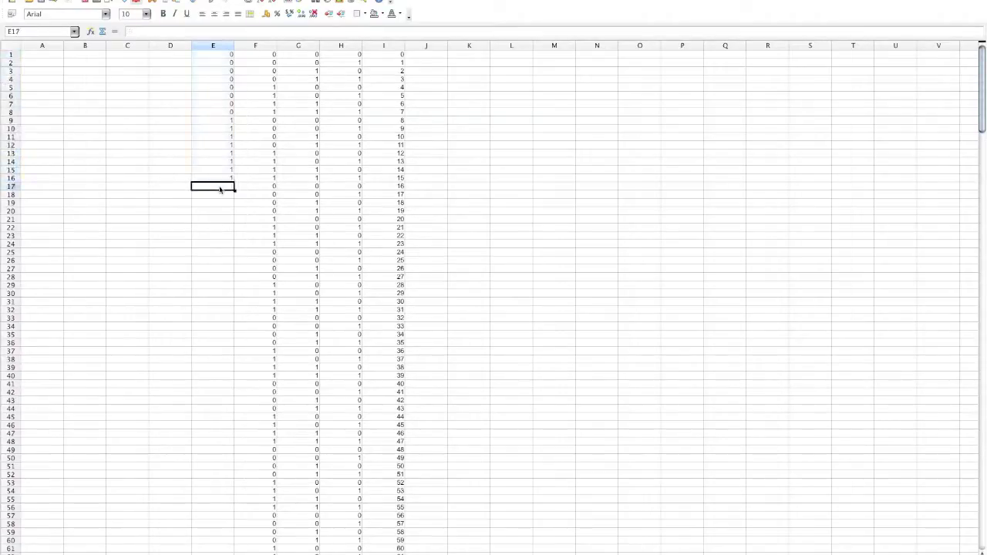
pyautogui.hotkey('ctrl', 'v')
pyautogui.click(223, 317)
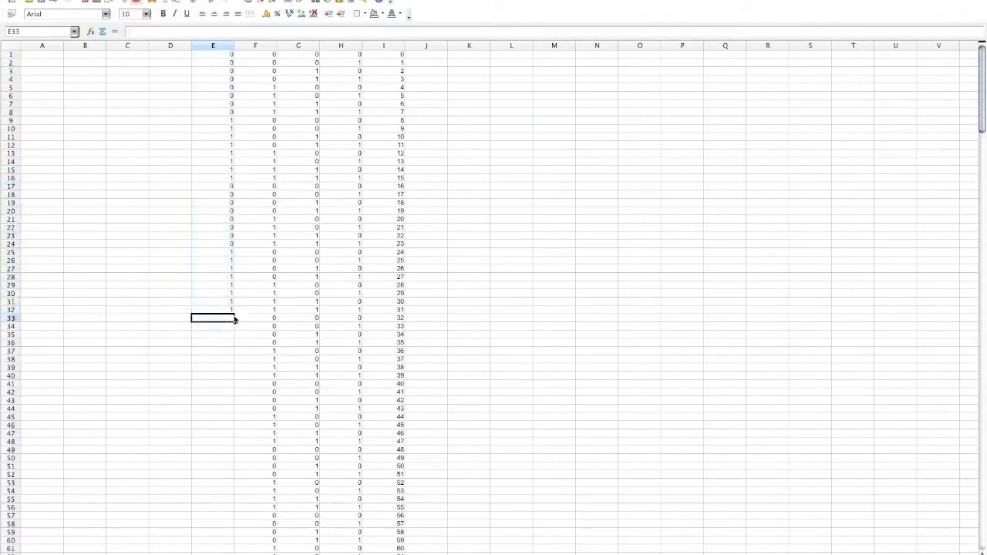
pyautogui.hotkey('ctrl', 'v')
pyautogui.scroll(-1, 224, 354)
pyautogui.scroll(-2, 224, 354)
pyautogui.scroll(-2, 224, 352)
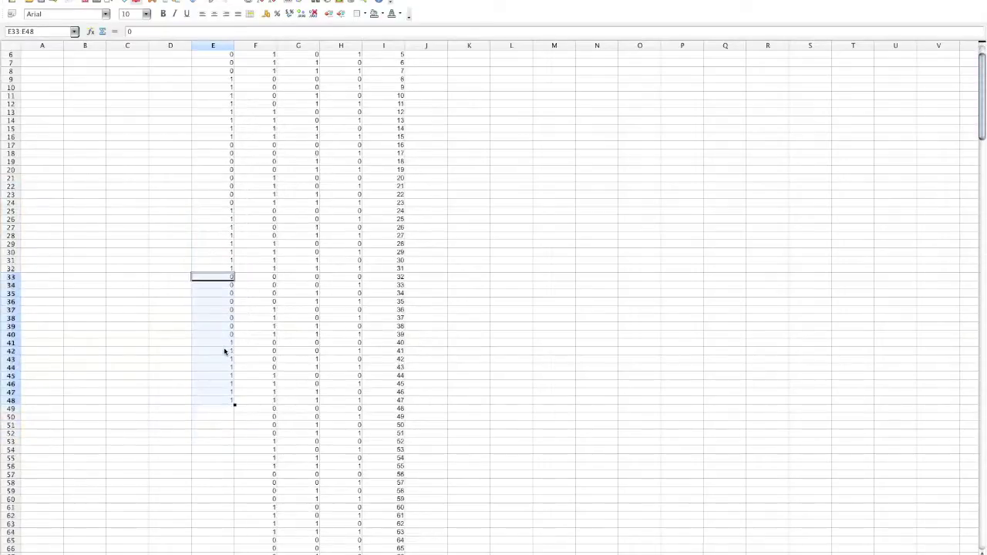
pyautogui.click(222, 410)
pyautogui.hotkey('ctrl', 'v')
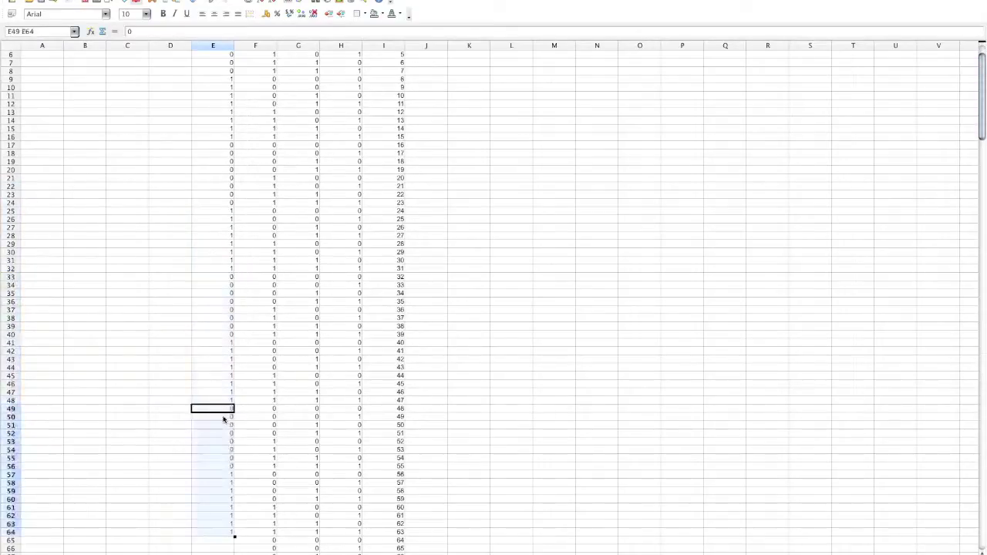
# - Select the larger filled block from E1 downward as the next copy source
pyautogui.scroll(-1, 223, 416)
pyautogui.scroll(-5, 223, 420)
pyautogui.scroll(-2, 224, 420)
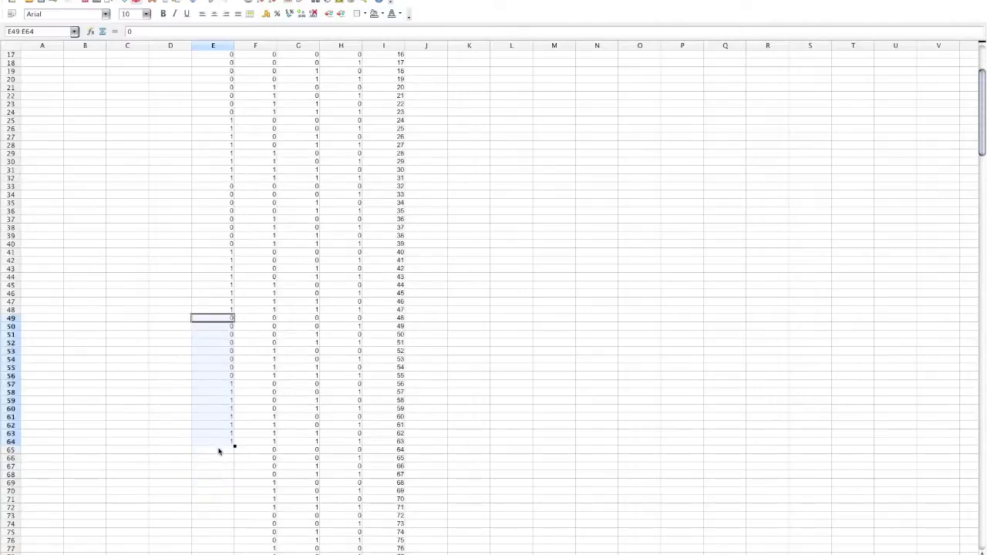
pyautogui.scroll(1, 202, 214)
pyautogui.scroll(5, 197, 177)
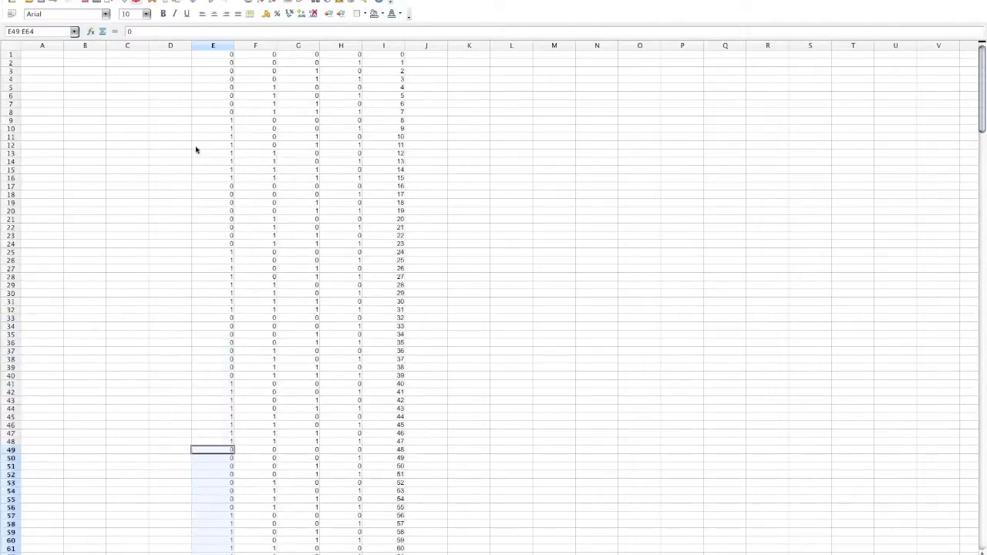
pyautogui.click(229, 56)
pyautogui.moveTo(222, 57)
pyautogui.mouseDown()
pyautogui.moveTo(226, 457)
pyautogui.moveTo(224, 446)
pyautogui.mouseUp()
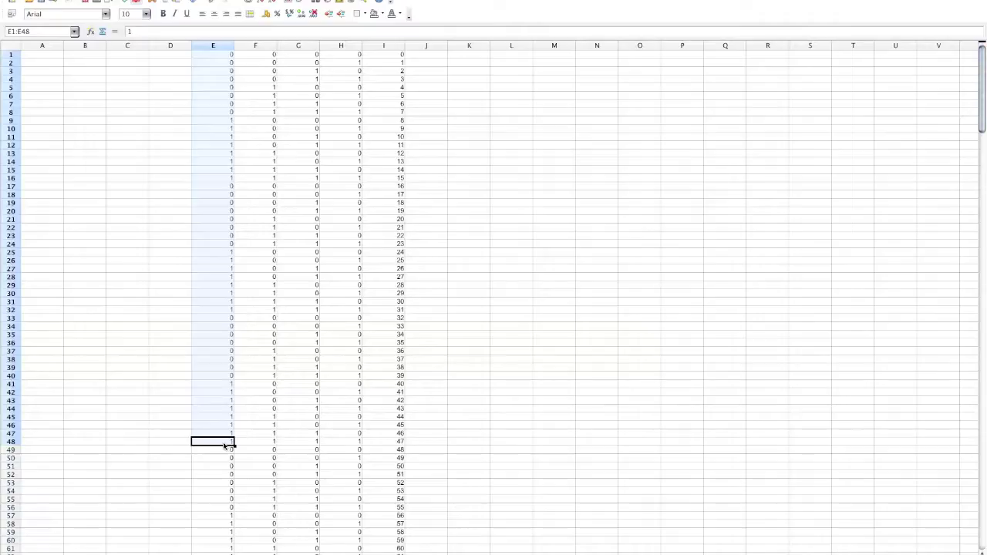
# - Paste the large E-column block at E49, accepting the overwrite, and again at E97
pyautogui.click(222, 451)
pyautogui.hotkey('ctrl', 'v')
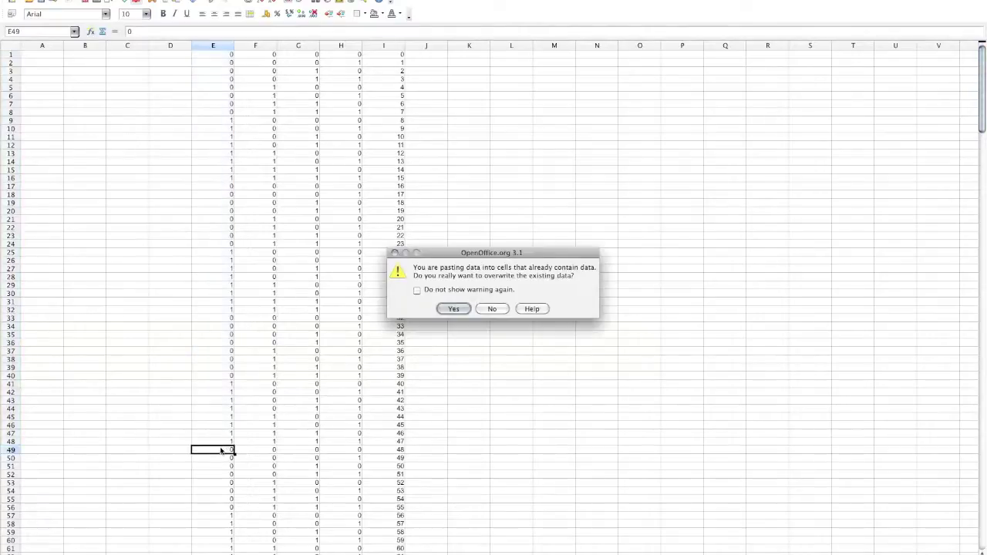
pyautogui.click(452, 310)
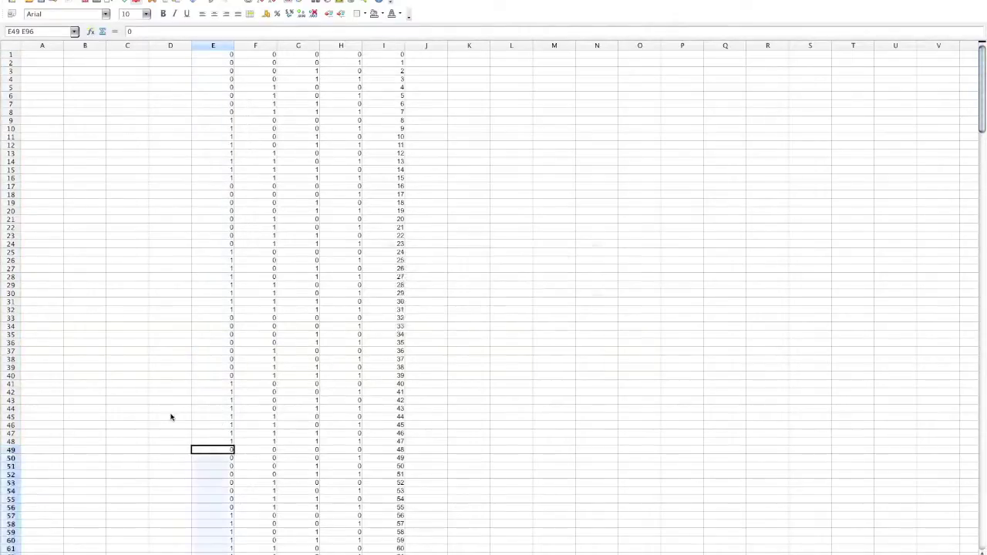
pyautogui.moveTo(223, 450); pyautogui.dragTo(218, 395)
pyautogui.click(219, 399)
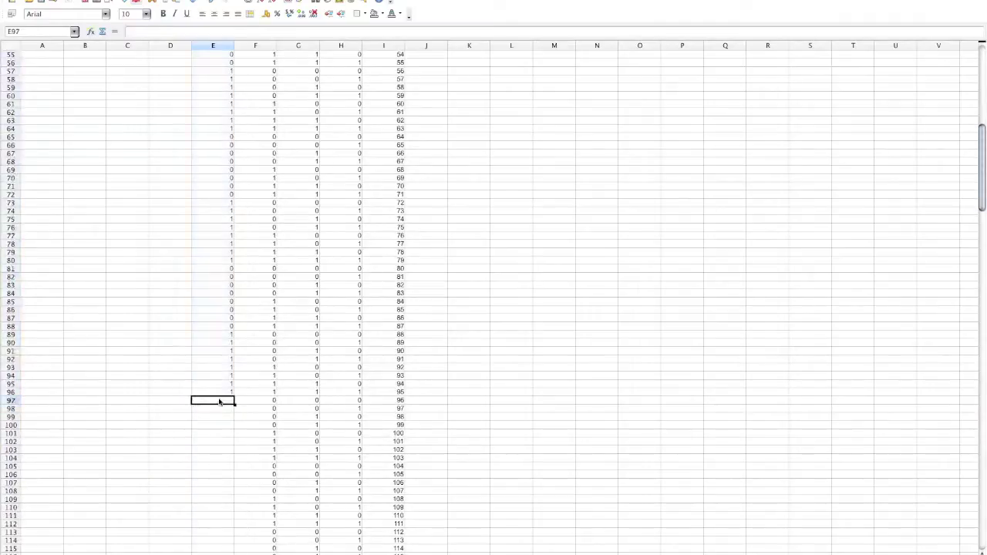
pyautogui.hotkey('ctrl', 'v')
# - Paste the 0/1 pattern block into E145:E192 and E193:E240
pyautogui.scroll(-9, 218, 405)
pyautogui.scroll(-15, 219, 407)
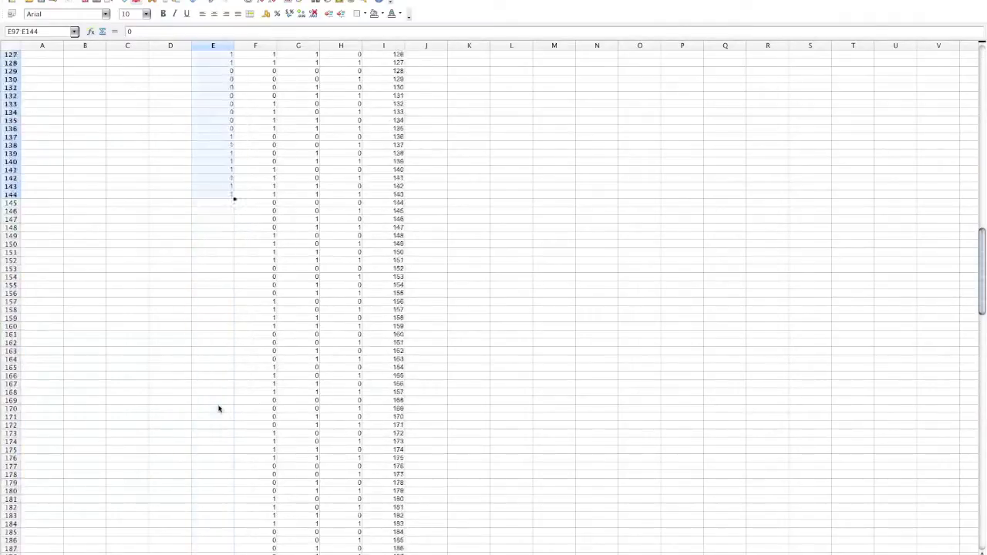
pyautogui.scroll(-5, 218, 407)
pyautogui.click(215, 74)
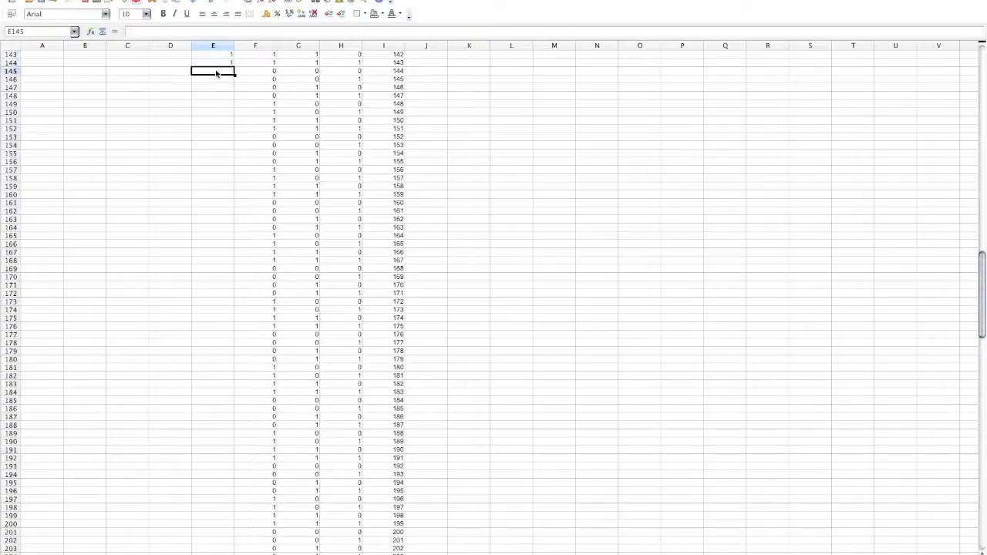
pyautogui.hotkey('ctrl', 'v')
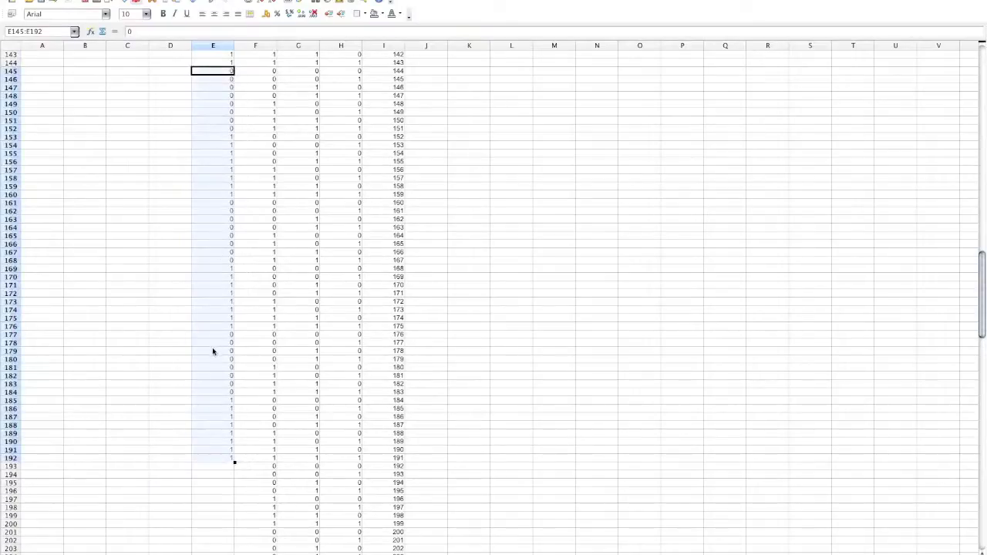
pyautogui.click(212, 466)
pyautogui.hotkey('ctrl', 'v')
# - Paste the last block into E241:E288 and scroll back up
pyautogui.scroll(-10, 222, 439)
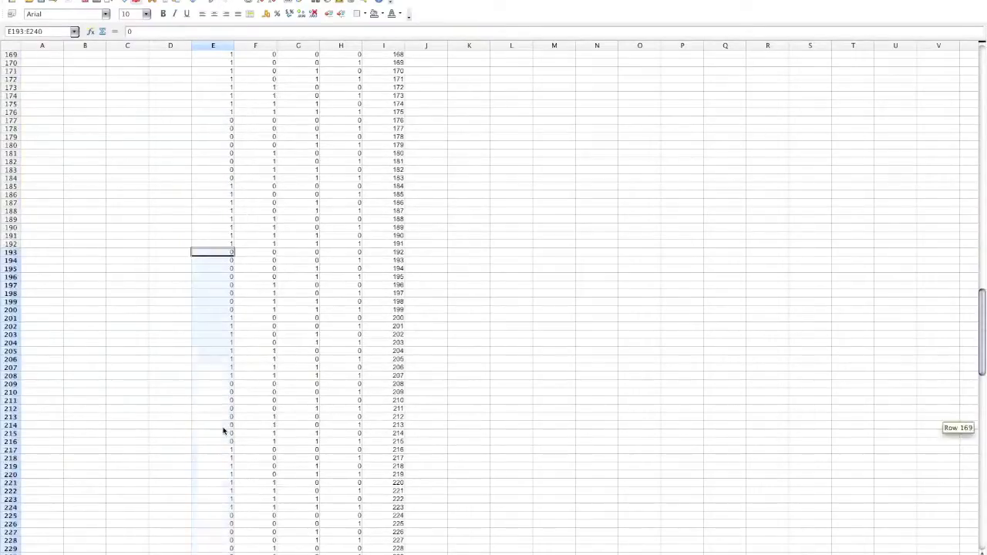
pyautogui.scroll(-7, 224, 431)
pyautogui.click(224, 432)
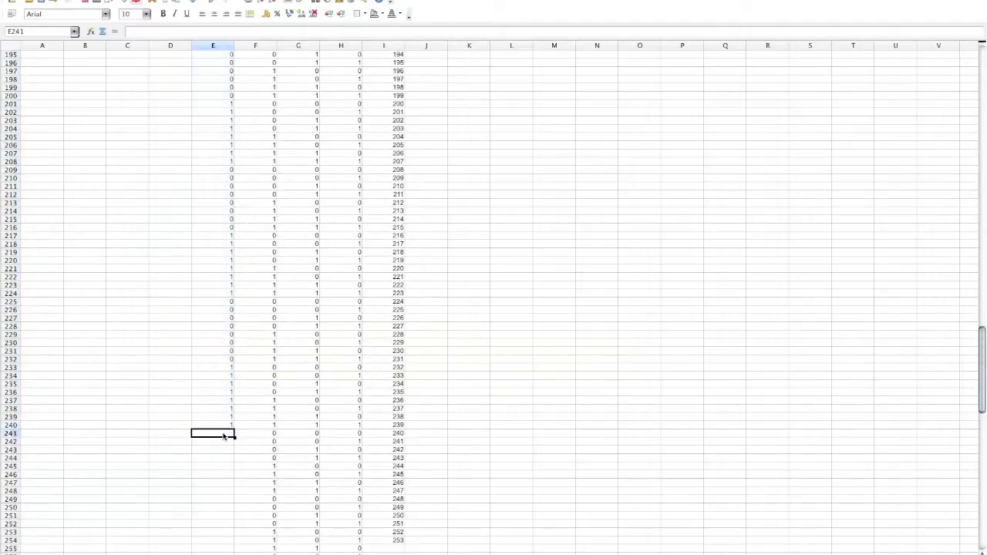
pyautogui.hotkey('ctrl', 'v')
pyautogui.scroll(3, 228, 308)
pyautogui.scroll(17, 228, 308)
pyautogui.scroll(7, 229, 308)
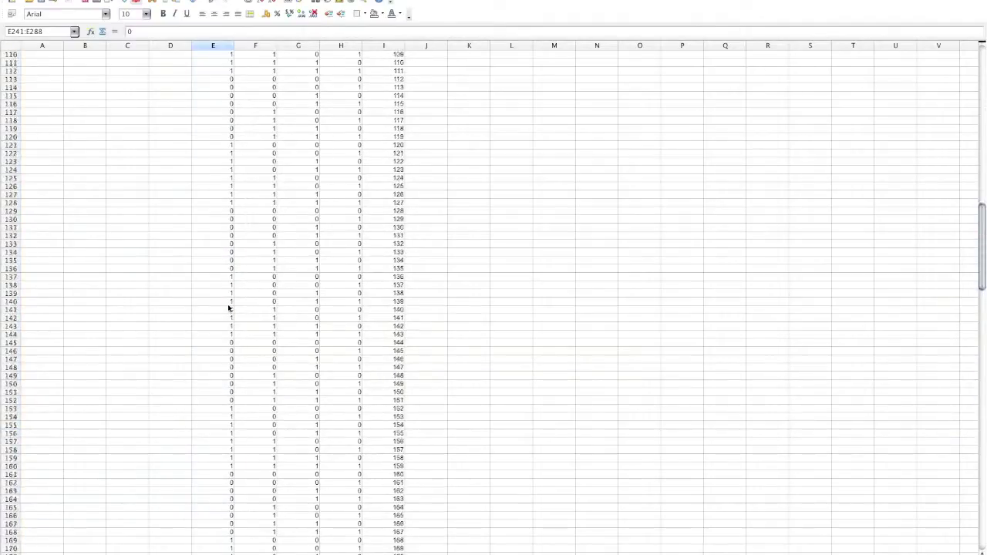
pyautogui.scroll(20, 229, 308)
# - Fill D1:D16 with zeros copied from column E's first eight zeros
pyautogui.moveTo(217, 55); pyautogui.dragTo(218, 113)
pyautogui.hotkey('ctrl', 'c')
pyautogui.click(172, 58)
pyautogui.hotkey('ctrl', 'v')
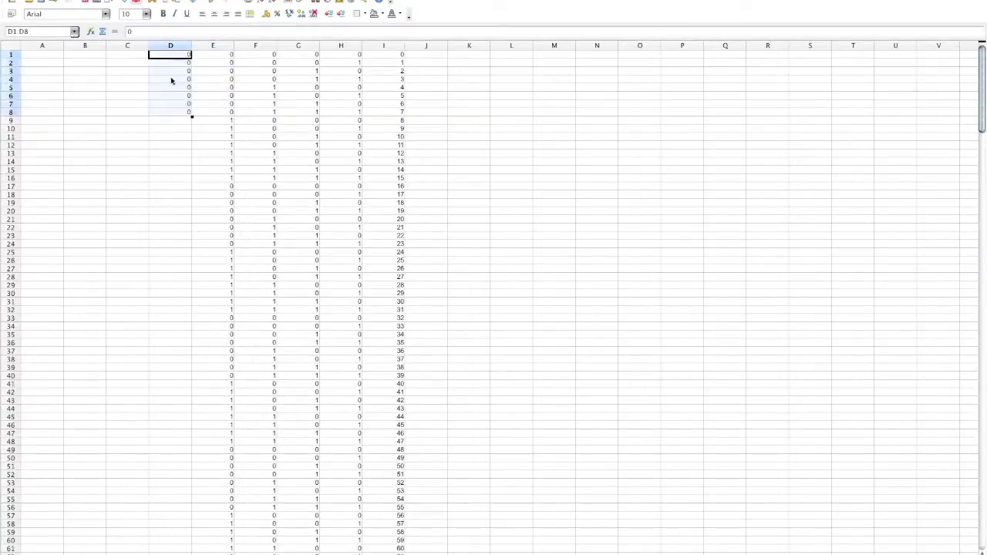
pyautogui.click(174, 119)
pyautogui.hotkey('ctrl', 'v')
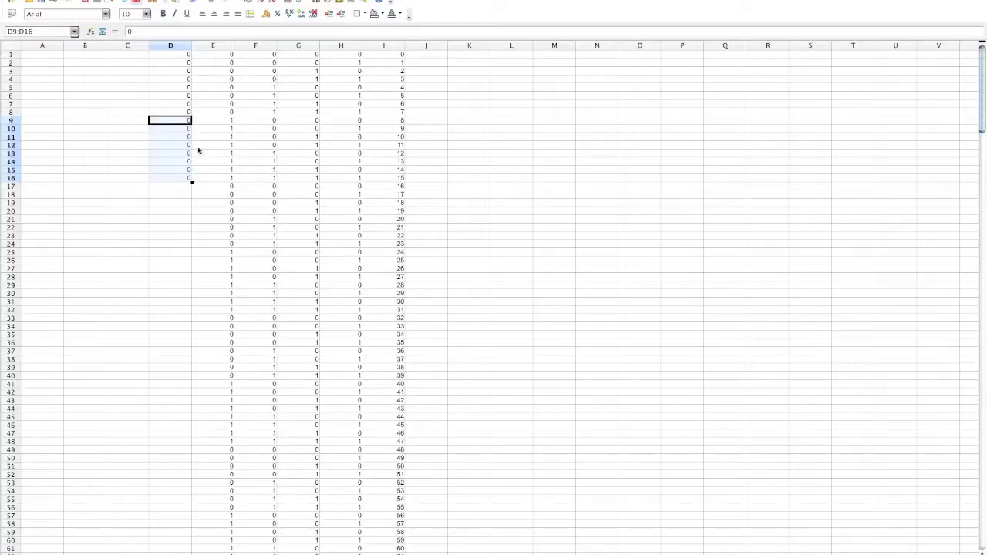
# - Fill D17:D32 with ones copied from eight ones in column E
pyautogui.moveTo(229, 124); pyautogui.dragTo(231, 179)
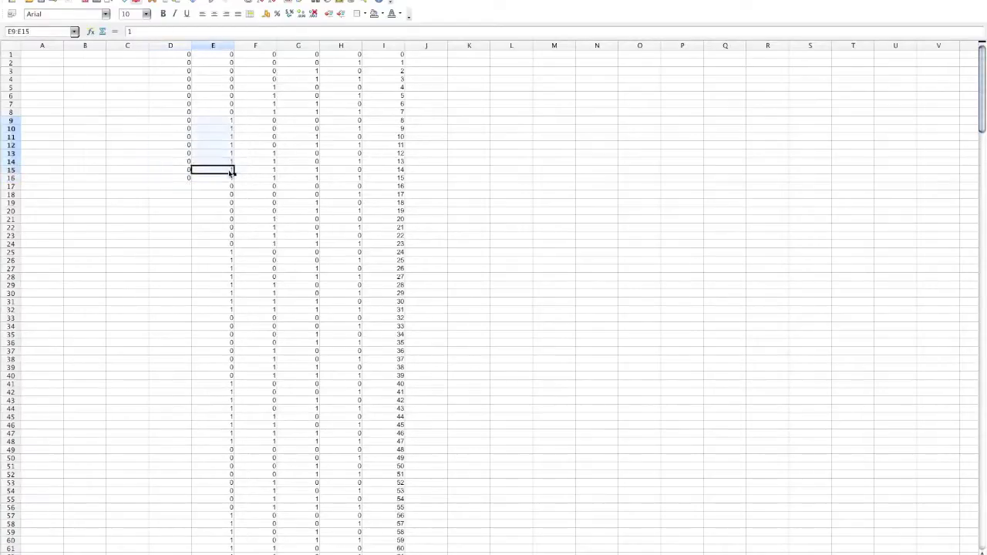
pyautogui.hotkey('ctrl', 'c')
pyautogui.click(176, 188)
pyautogui.hotkey('ctrl', 'v')
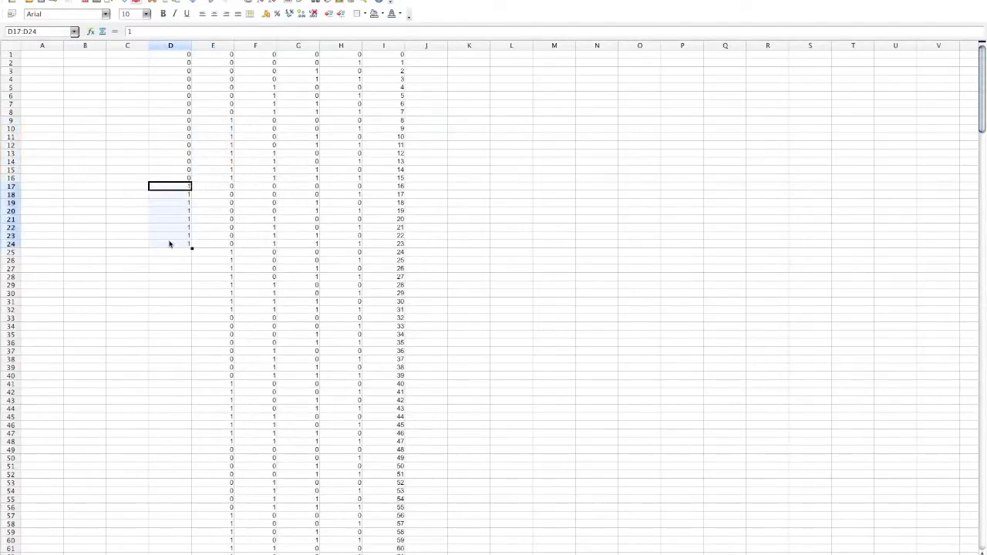
pyautogui.click(175, 252)
pyautogui.hotkey('ctrl', 'v')
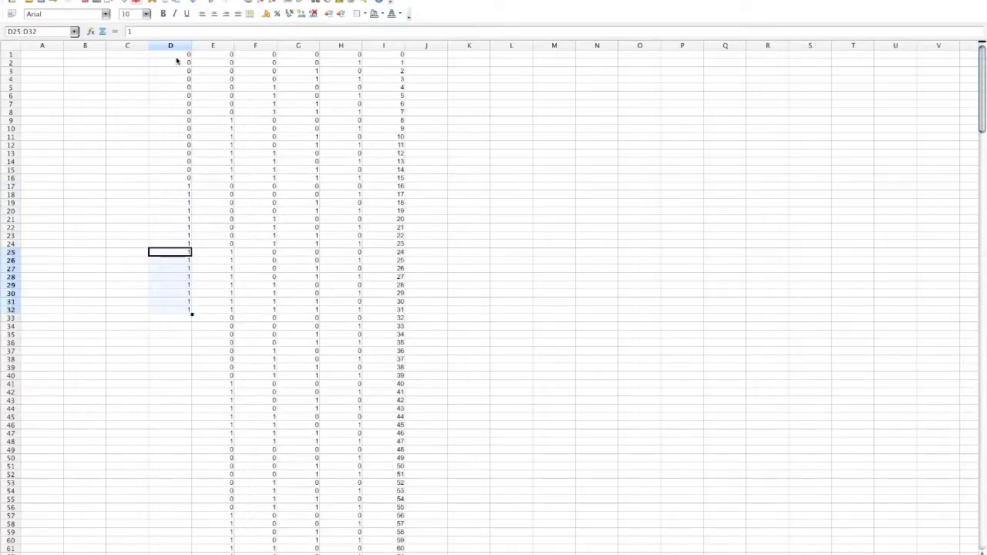
# - Repeat the D1:D32 pattern into D33:D64, D65:D96 and D97:D128
pyautogui.moveTo(176, 61); pyautogui.dragTo(178, 310)
pyautogui.click(179, 319)
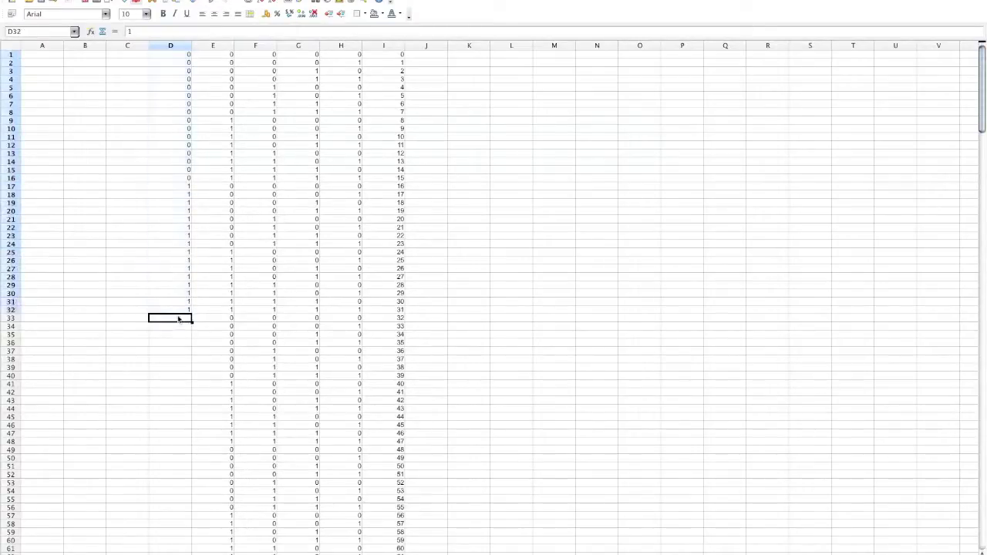
pyautogui.hotkey('ctrl', 'v')
pyautogui.scroll(-9, 178, 320)
pyautogui.scroll(-8, 178, 308)
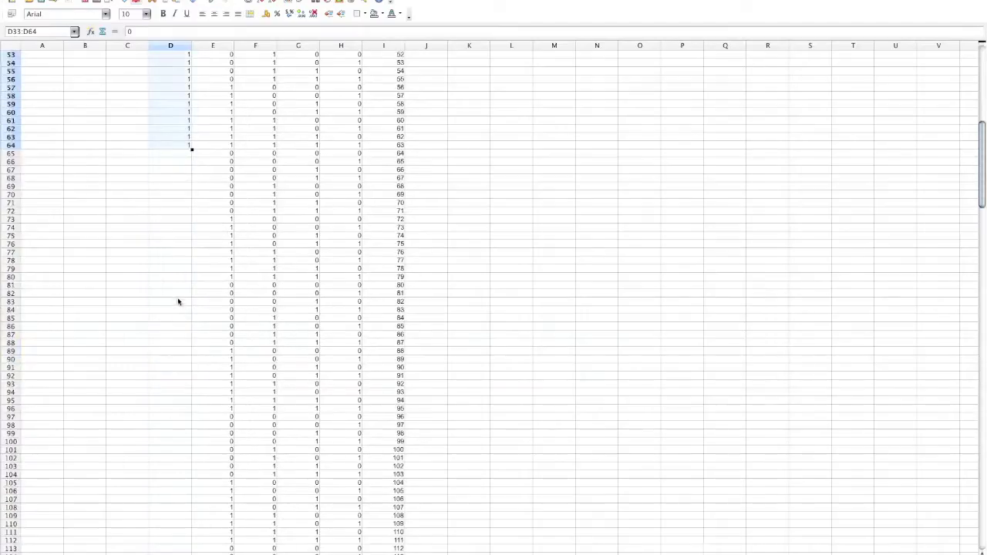
pyautogui.click(185, 154)
pyautogui.hotkey('ctrl', 'v')
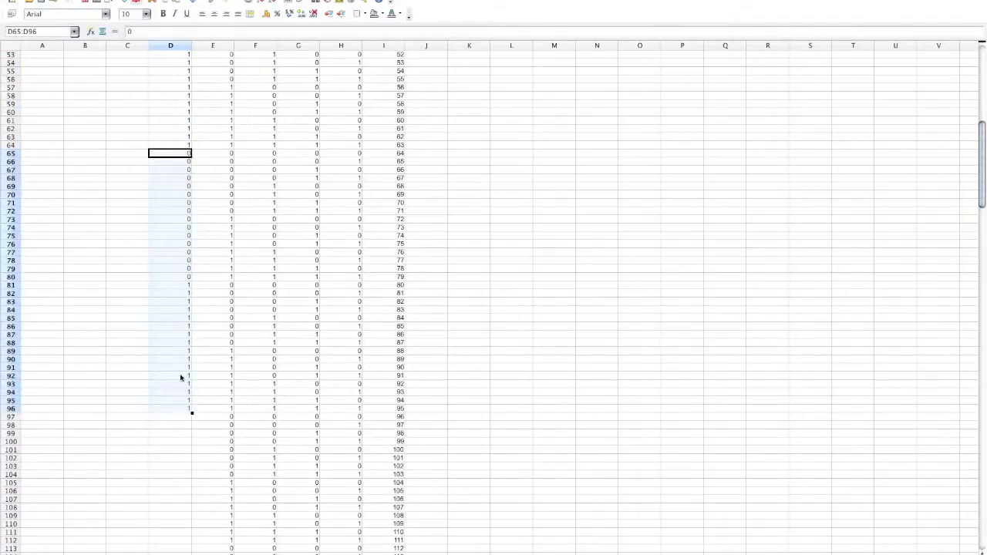
pyautogui.click(181, 421)
pyautogui.hotkey('ctrl', 'v')
# - Paste the 32-row pattern into D129:D160 and D161:D192
pyautogui.scroll(-9, 201, 415)
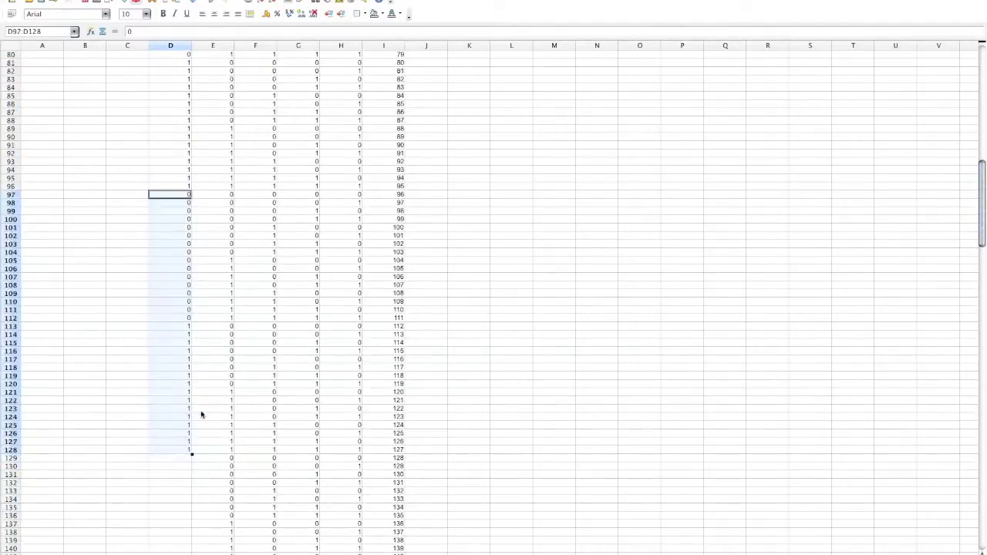
pyautogui.click(177, 459)
pyautogui.hotkey('ctrl', 'v')
pyautogui.scroll(-2, 188, 428)
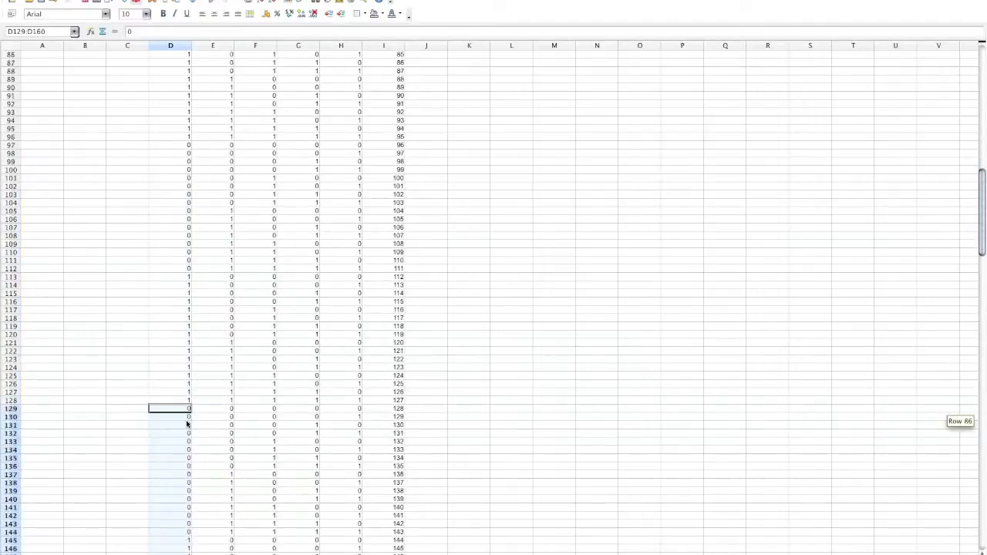
pyautogui.scroll(-6, 187, 423)
pyautogui.scroll(-3, 187, 424)
pyautogui.click(181, 450)
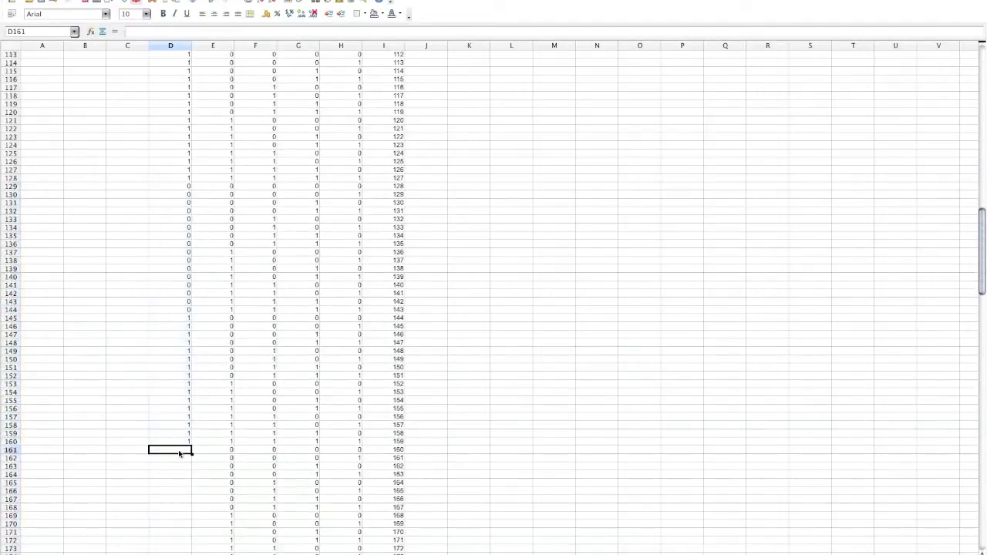
pyautogui.hotkey('ctrl', 'v')
# - Paste the final blocks into D193:D224 and D225:D256, then scroll back up
pyautogui.scroll(-3, 182, 439)
pyautogui.scroll(-2, 182, 437)
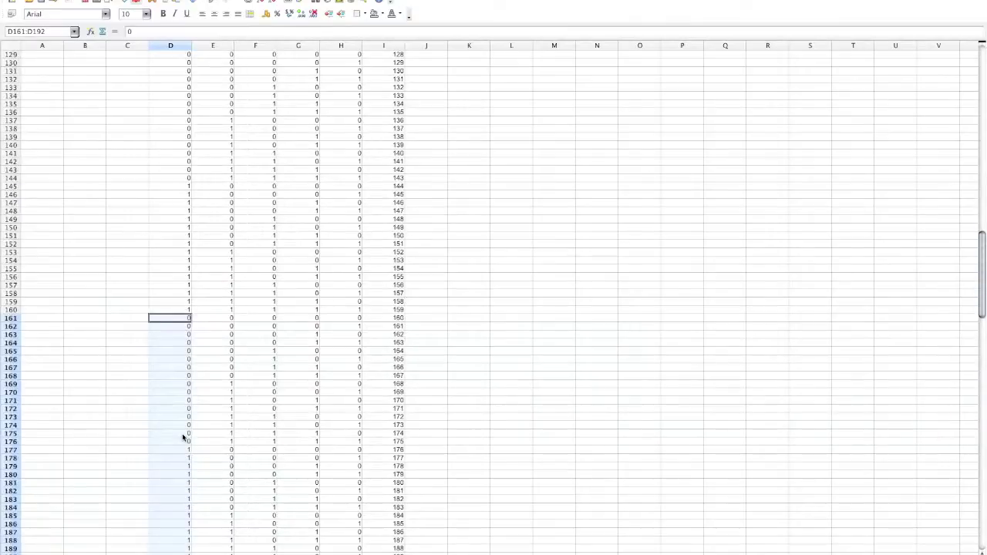
pyautogui.scroll(-4, 183, 437)
pyautogui.scroll(-2, 183, 437)
pyautogui.click(182, 450)
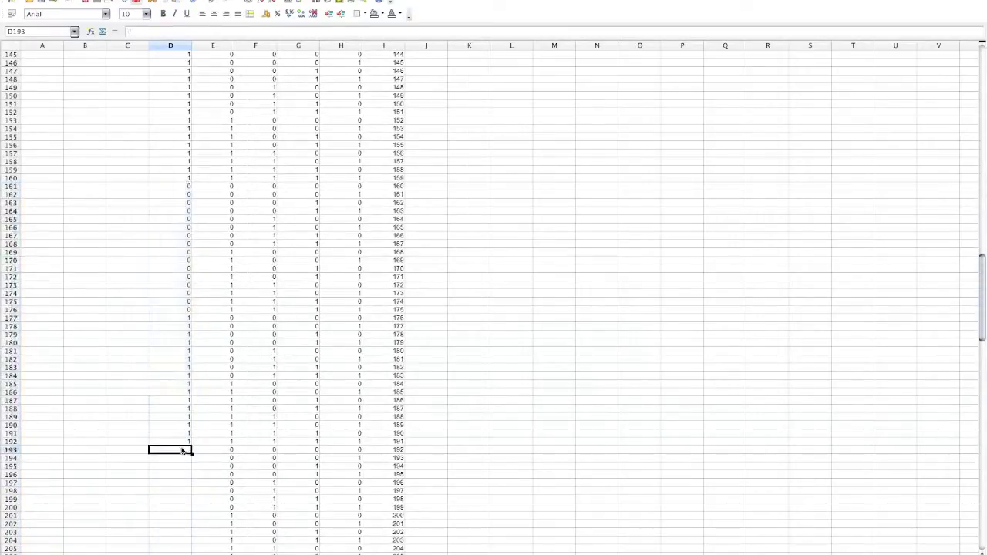
pyautogui.hotkey('ctrl', 'v')
pyautogui.scroll(-6, 183, 451)
pyautogui.scroll(-3, 182, 450)
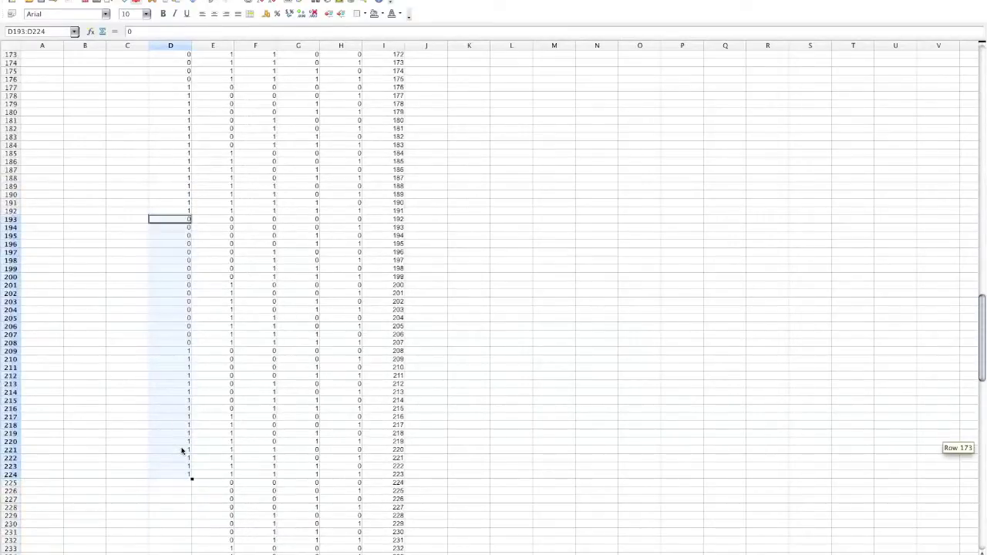
pyautogui.click(177, 482)
pyautogui.hotkey('ctrl', 'v')
pyautogui.scroll(-6, 177, 478)
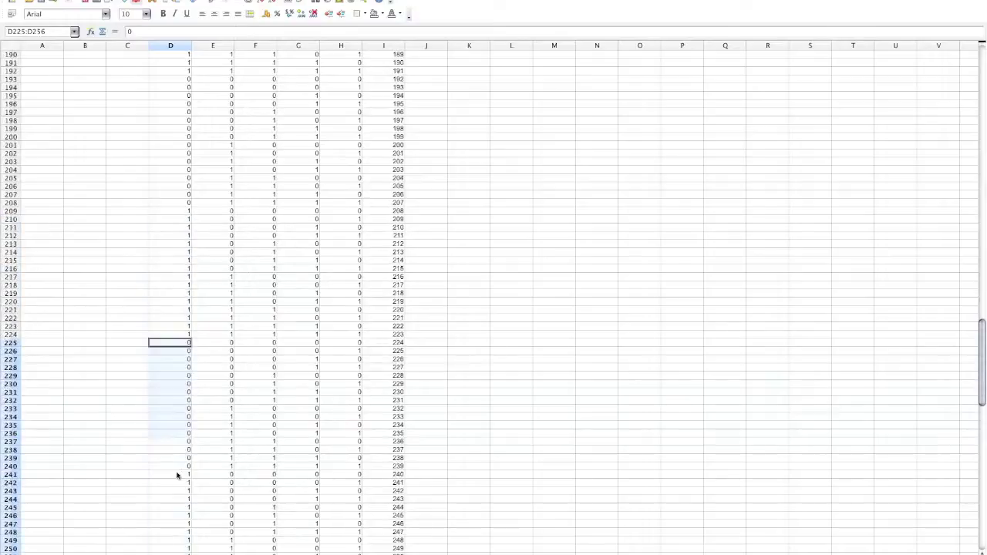
pyautogui.scroll(-6, 178, 473)
pyautogui.scroll(-1, 179, 459)
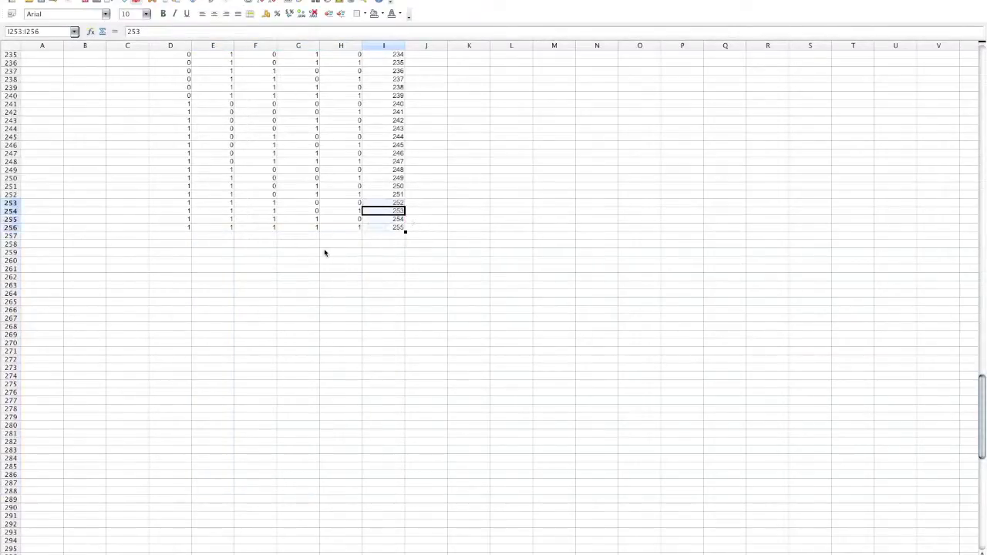
pyautogui.scroll(3, 325, 253)
pyautogui.scroll(8, 275, 229)
pyautogui.scroll(12, 275, 230)
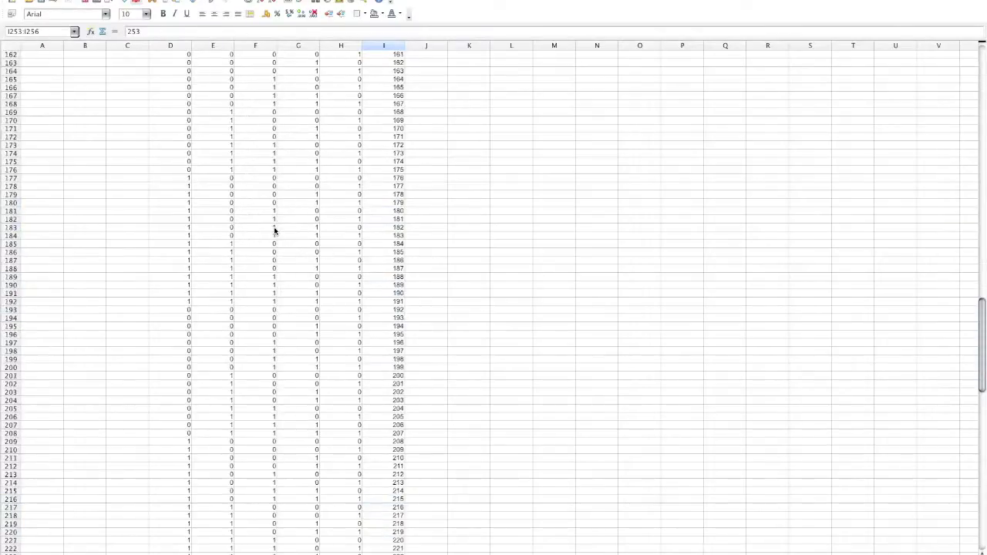
pyautogui.scroll(20, 274, 230)
pyautogui.scroll(10, 274, 230)
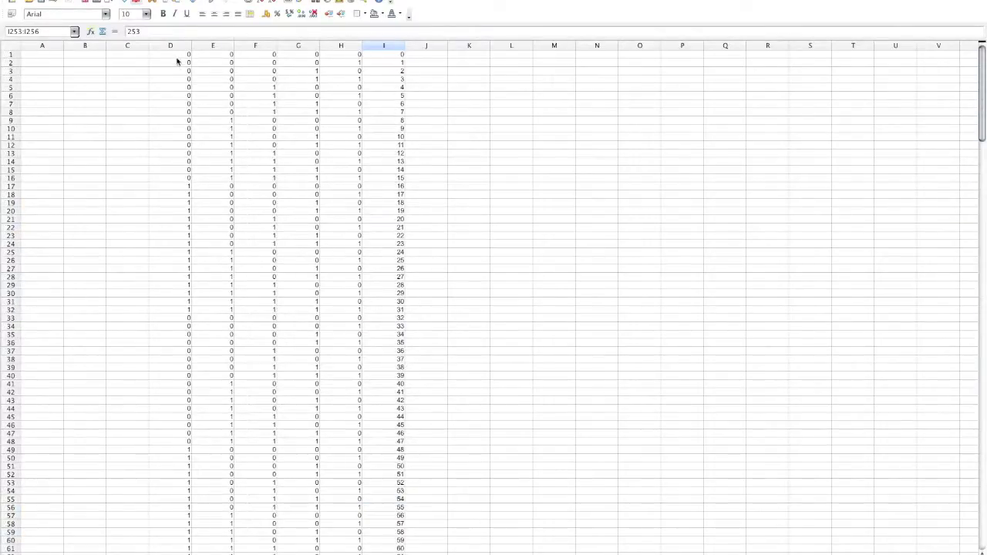
# - Fill C33:C64 with ones by pasting two sixteen-row blocks
pyautogui.moveTo(177, 54); pyautogui.dragTo(176, 177)
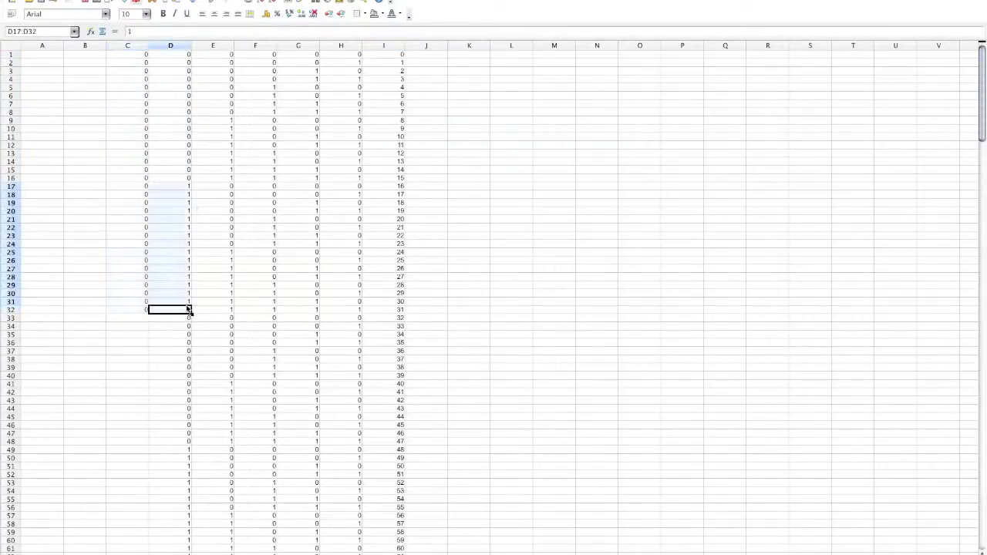
pyautogui.click(143, 319)
pyautogui.hotkey('ctrl', 'v')
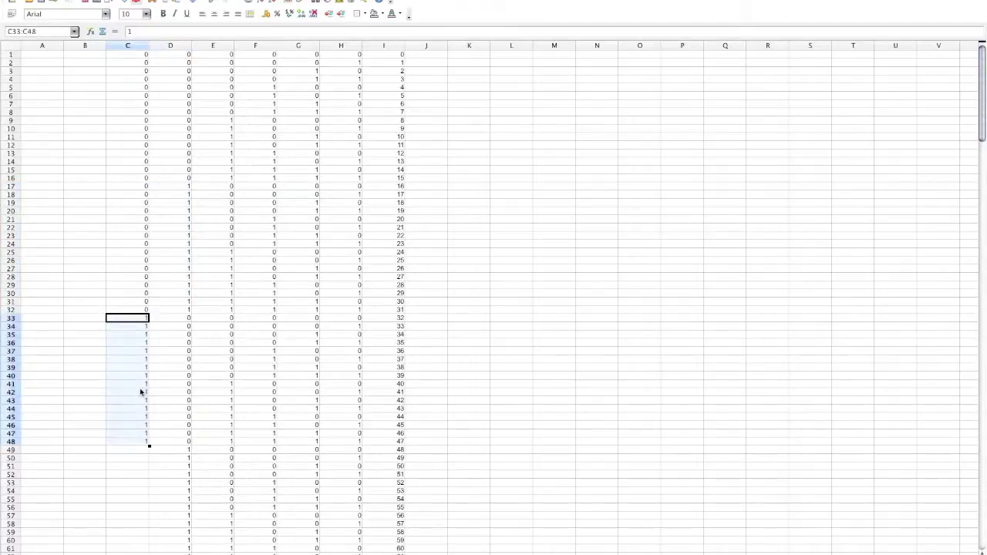
pyautogui.scroll(-1, 141, 393)
pyautogui.click(133, 424)
pyautogui.hotkey('ctrl', 'v')
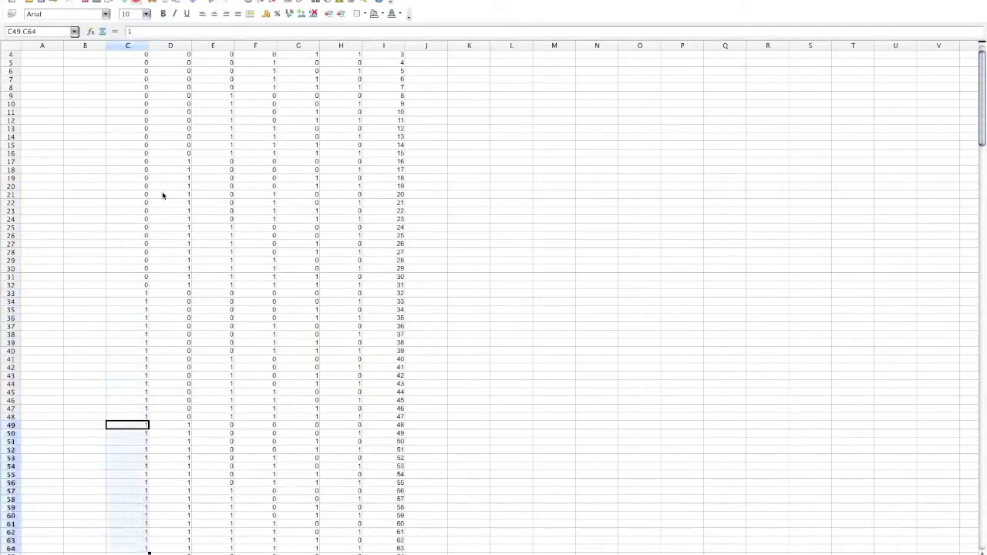
pyautogui.scroll(1, 139, 73)
# - Repeat the 64-row C1:C64 pattern starting at C65 and again at C129
pyautogui.moveTo(131, 55)
pyautogui.mouseDown()
pyautogui.moveTo(138, 552)
pyautogui.moveTo(131, 480)
pyautogui.mouseUp()
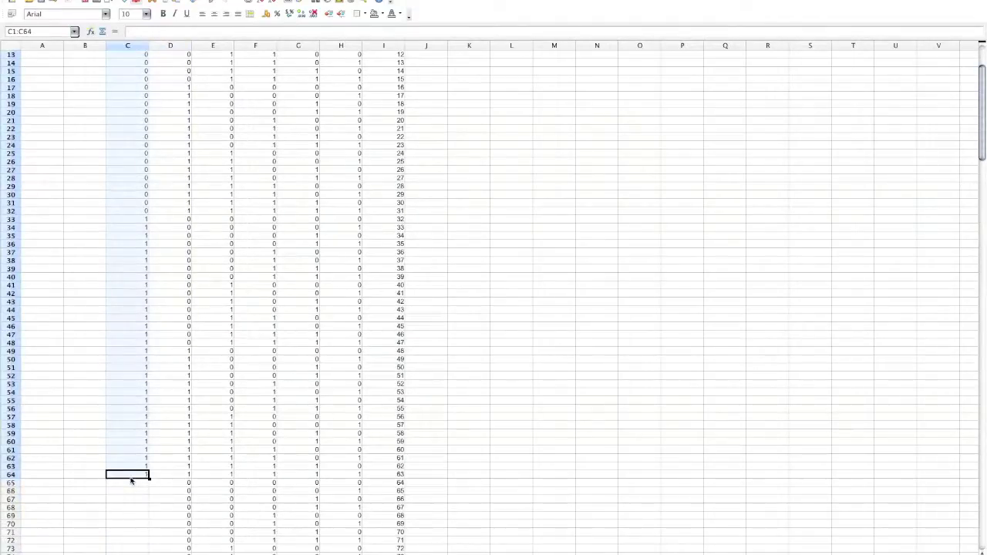
pyautogui.click(131, 482)
pyautogui.hotkey('ctrl', 'shift', 'Down')
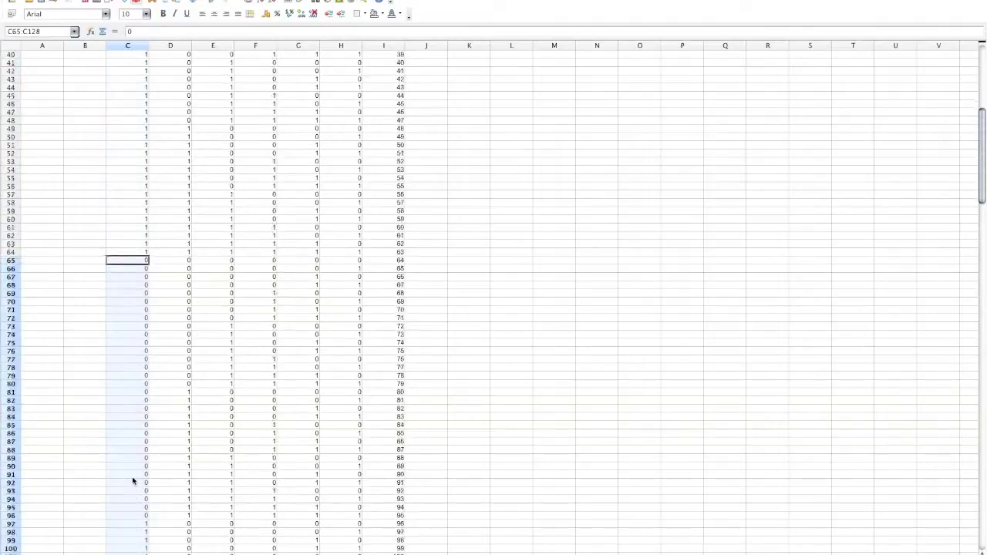
pyautogui.scroll(-13, 132, 480)
pyautogui.scroll(-8, 136, 401)
pyautogui.click(137, 278)
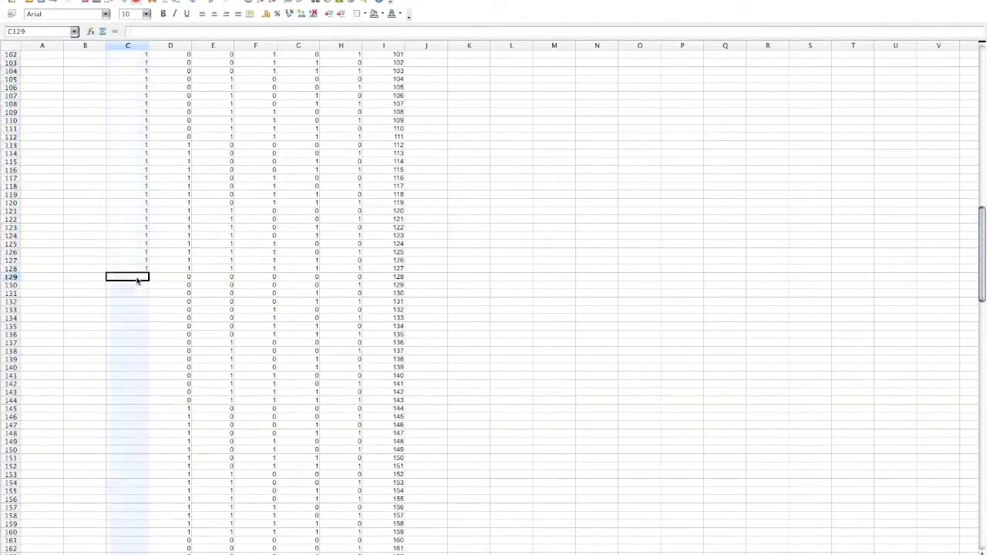
pyautogui.hotkey('ctrl', 'shift', 'Down')
# - Repeat the pattern once more from C193 so column C reaches row 256
pyautogui.scroll(-3, 132, 368)
pyautogui.scroll(-2, 132, 368)
pyautogui.scroll(-2, 131, 369)
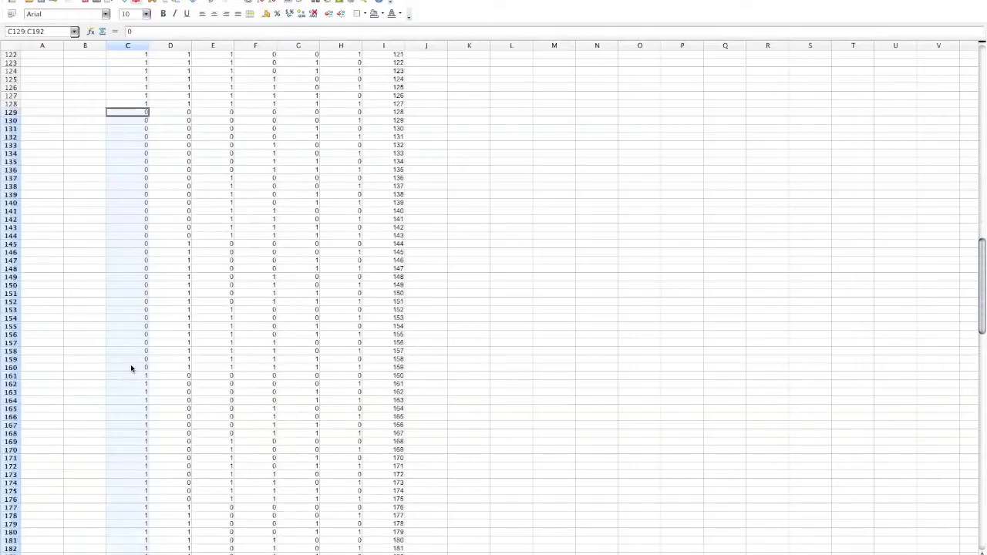
pyautogui.scroll(-2, 131, 369)
pyautogui.scroll(-1, 131, 369)
pyautogui.scroll(-1, 131, 369)
pyautogui.scroll(-4, 131, 369)
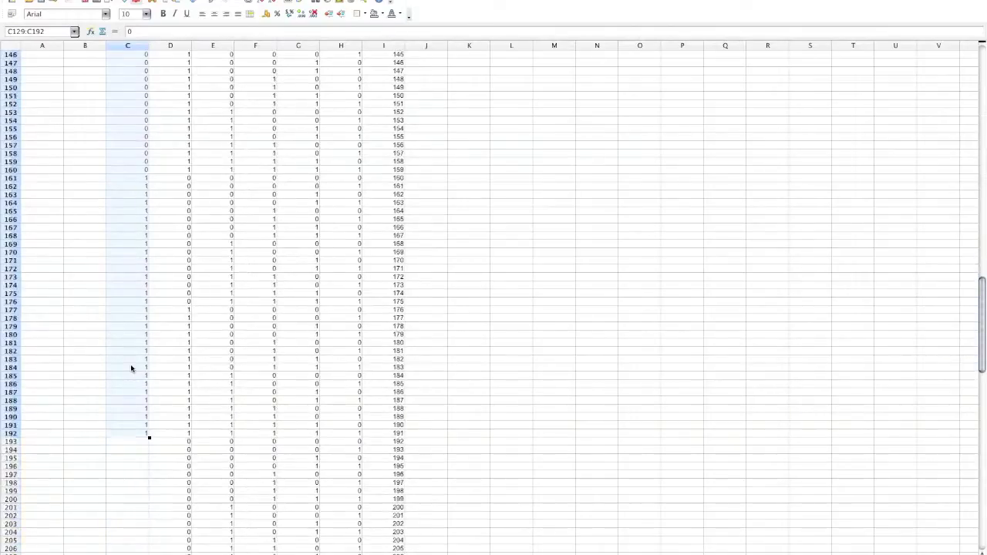
pyautogui.scroll(-4, 132, 370)
pyautogui.scroll(-3, 134, 287)
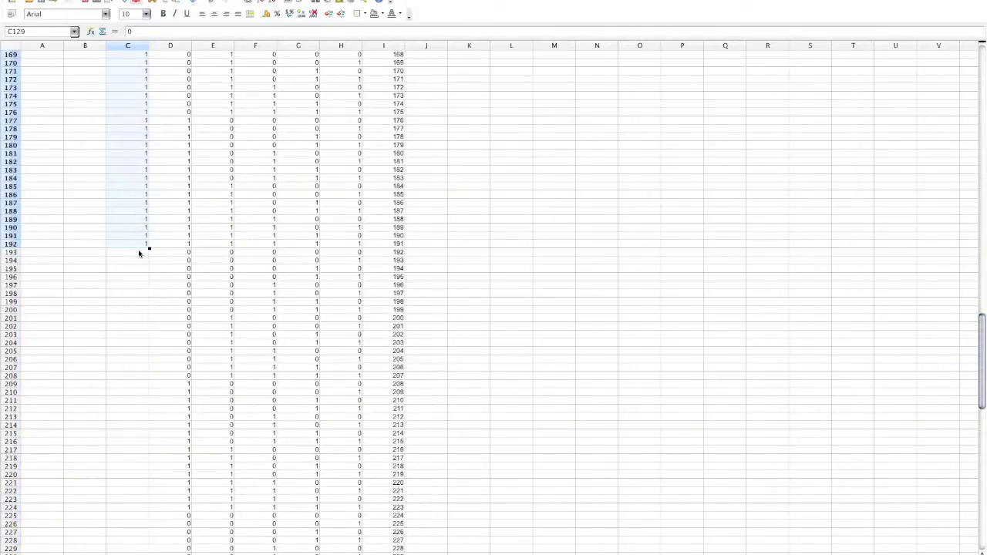
pyautogui.click(140, 253)
pyautogui.hotkey('ctrl', 'shift', 'Down')
pyautogui.scroll(-1, 132, 337)
pyautogui.scroll(-2, 132, 339)
pyautogui.scroll(-2, 132, 342)
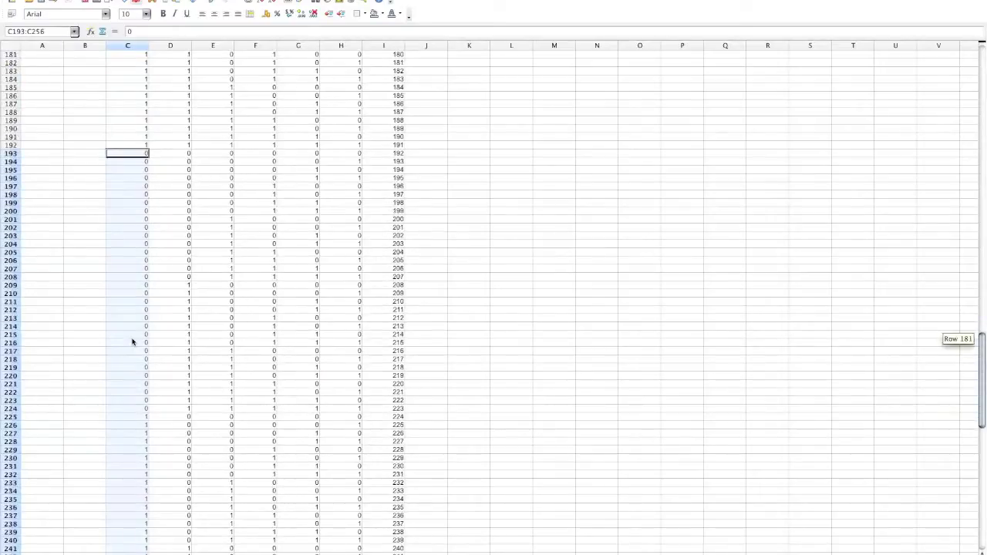
pyautogui.scroll(-6, 132, 342)
pyautogui.scroll(-1, 132, 342)
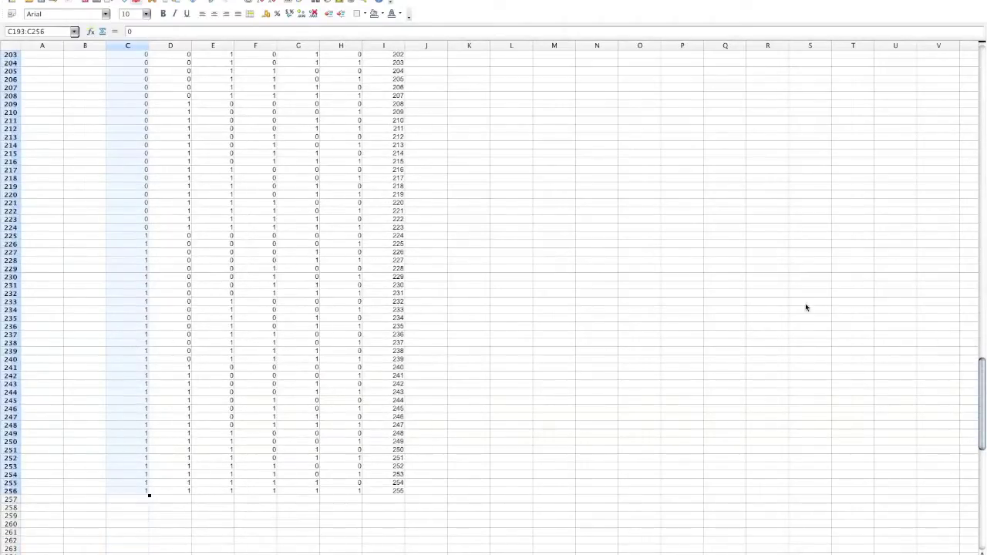
pyautogui.moveTo(984, 393); pyautogui.dragTo(981, 54)
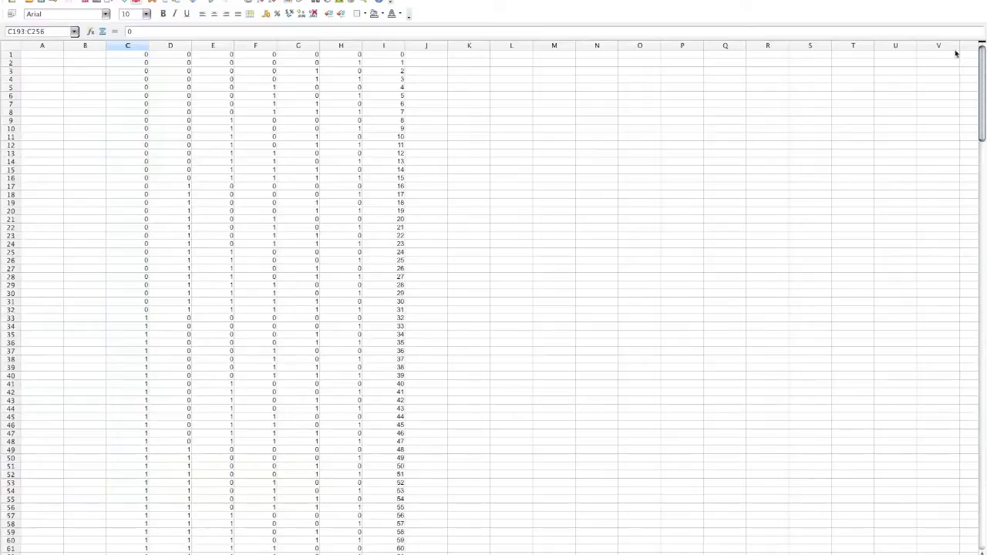
# - Enter 0 into the first 64 cells of column B
pyautogui.moveTo(131, 54)
pyautogui.mouseDown()
pyautogui.moveTo(139, 192)
pyautogui.moveTo(128, 310)
pyautogui.mouseUp()
pyautogui.moveTo(83, 56)
pyautogui.mouseDown()
pyautogui.moveTo(87, 309)
pyautogui.moveTo(132, 398)
pyautogui.moveTo(131, 551)
pyautogui.moveTo(139, 472)
pyautogui.moveTo(101, 475)
pyautogui.mouseUp()
pyautogui.hotkey('ctrl', 'c')
pyautogui.write('0')
pyautogui.hotkey('alt', 'Return')
pyautogui.click(86, 320)
pyautogui.write('0')
pyautogui.hotkey('alt', 'Return')
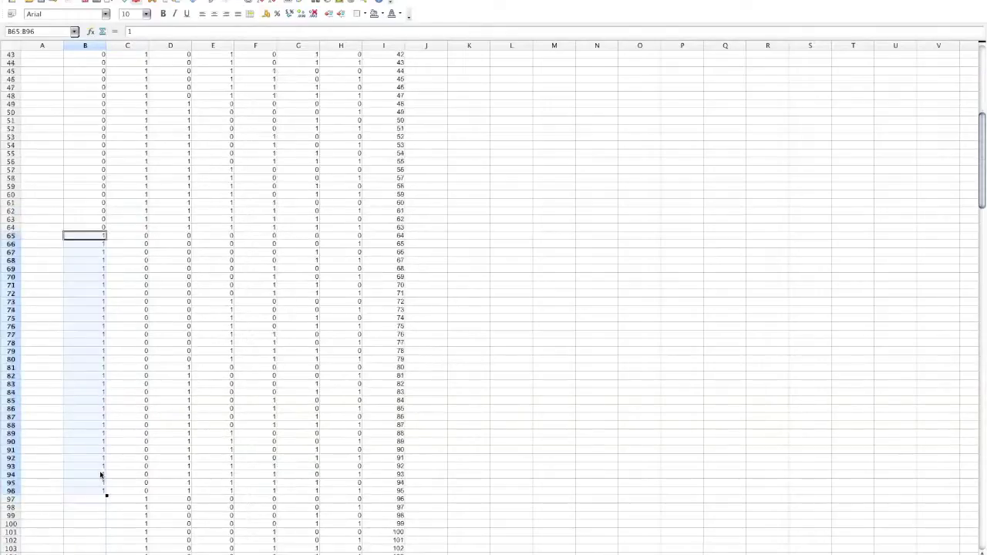
# - Complete the ones block in column B through B128
pyautogui.scroll(-3, 101, 473)
pyautogui.click(97, 424)
pyautogui.hotkey('ctrl', 'v')
pyautogui.scroll(-3, 96, 424)
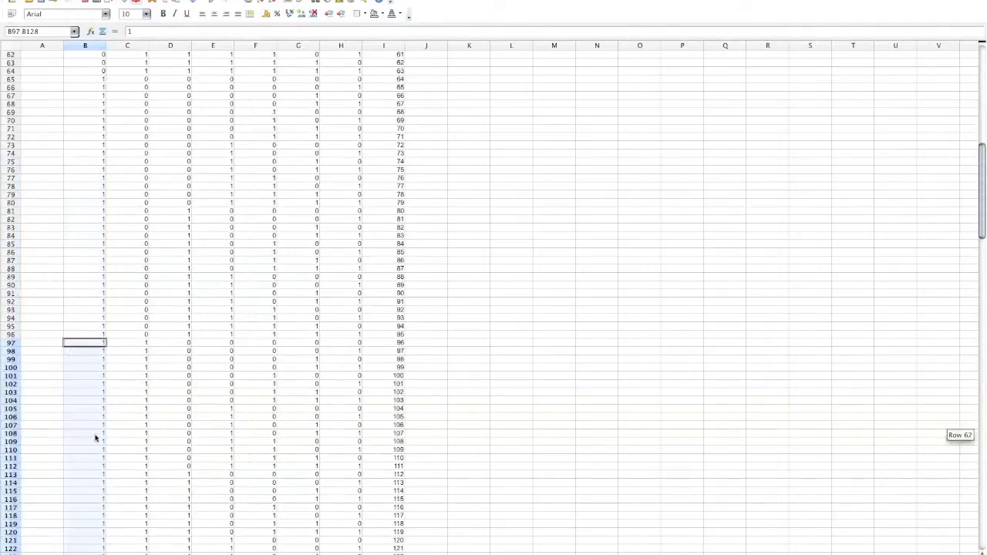
pyautogui.scroll(-5, 97, 428)
pyautogui.scroll(-1, 98, 429)
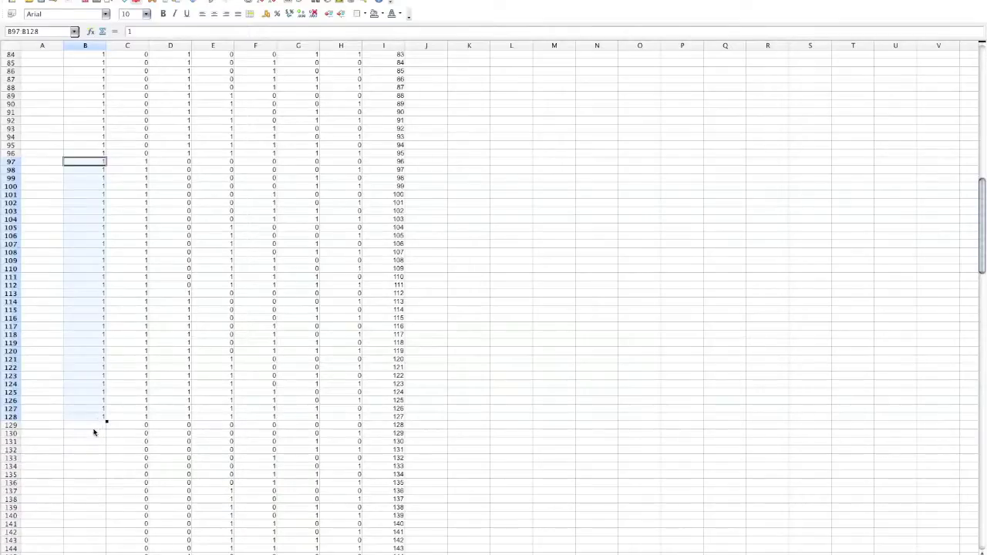
pyautogui.click(94, 432)
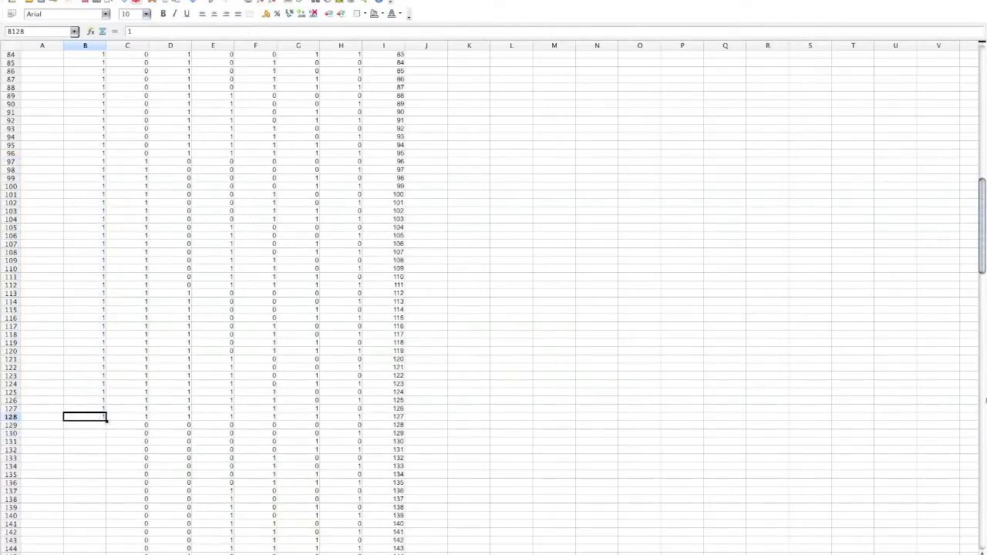
pyautogui.moveTo(984, 231); pyautogui.dragTo(982, 77)
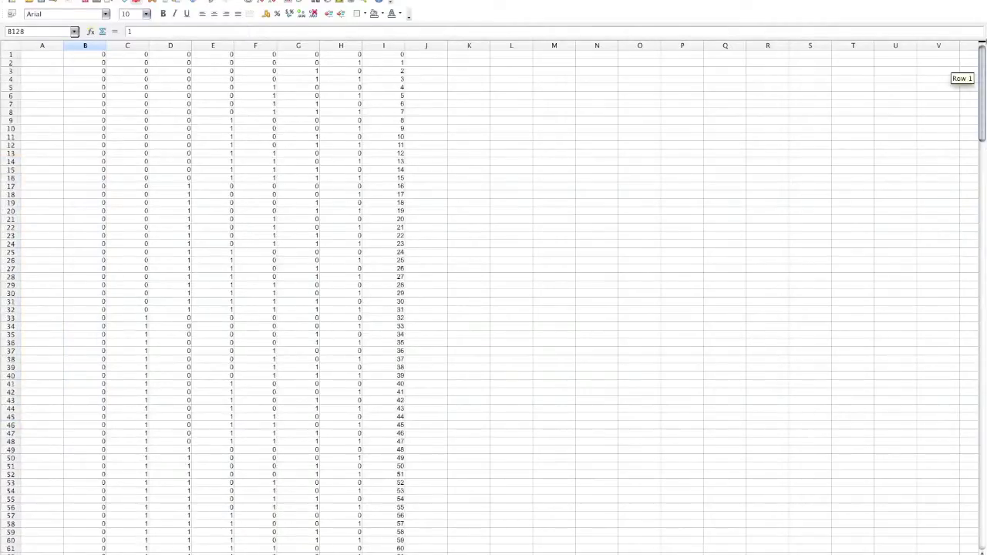
# - Repeat the 128-row B1:B128 pattern from B129 through B256 and scroll to check
pyautogui.keyDown('shift'); pyautogui.click(96, 56); pyautogui.keyUp('shift')
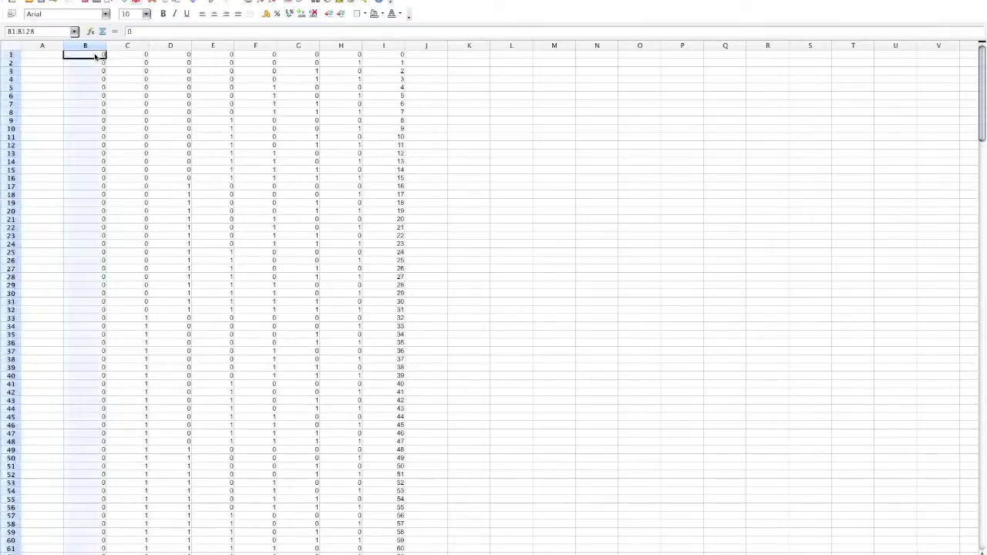
pyautogui.scroll(-2, 98, 176)
pyautogui.scroll(-6, 98, 177)
pyautogui.scroll(-4, 98, 177)
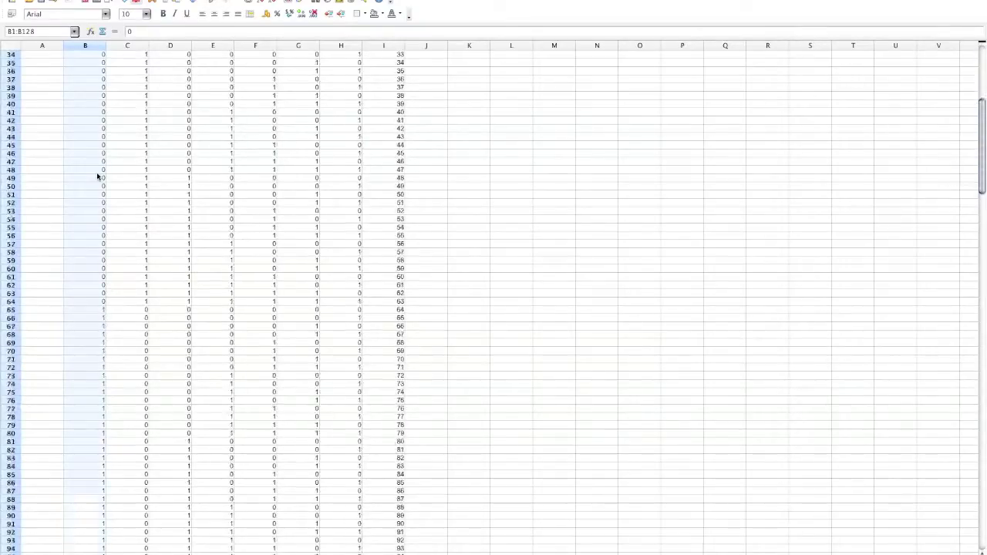
pyautogui.scroll(-6, 98, 176)
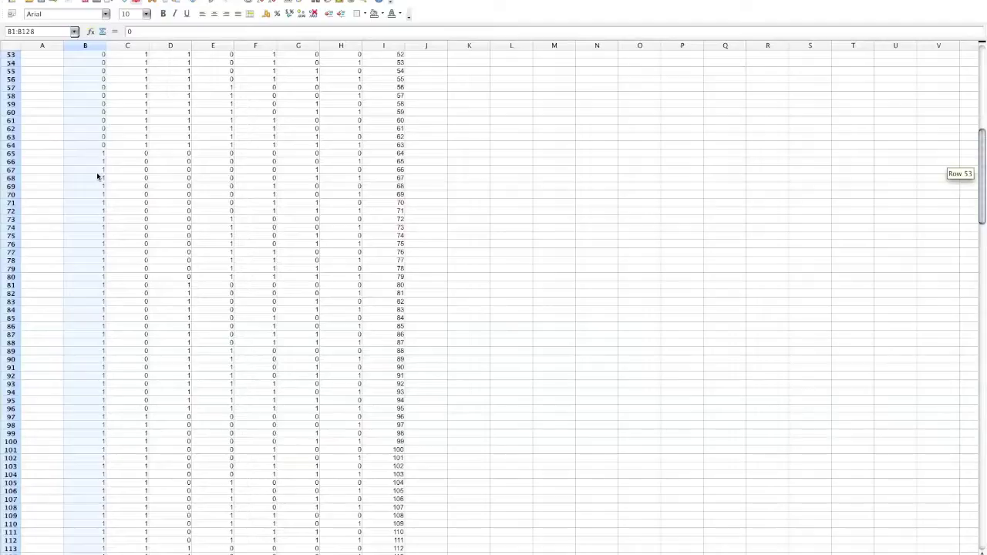
pyautogui.scroll(-4, 95, 188)
pyautogui.scroll(-4, 87, 306)
pyautogui.scroll(-5, 87, 306)
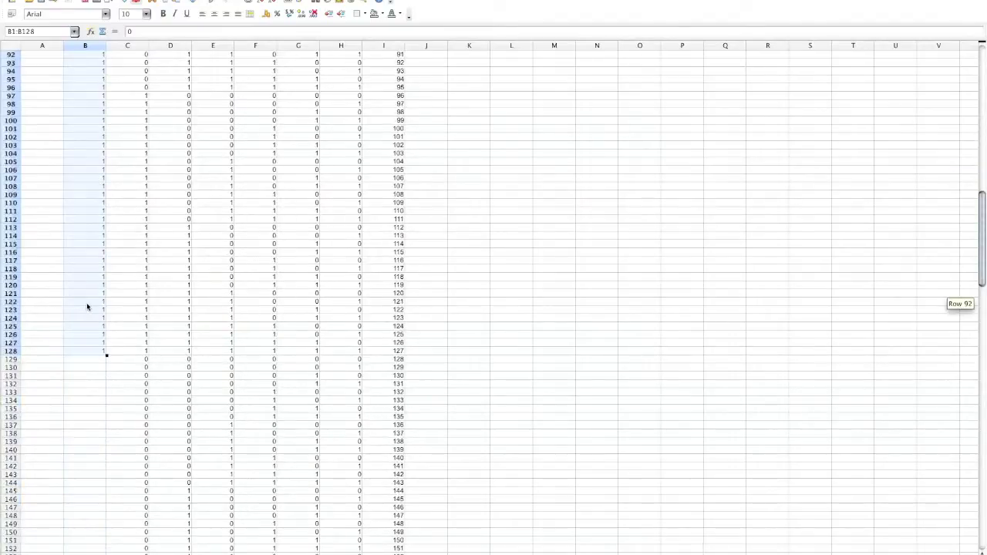
pyautogui.click(96, 360)
pyautogui.hotkey('ctrl', 'shift', 'Down')
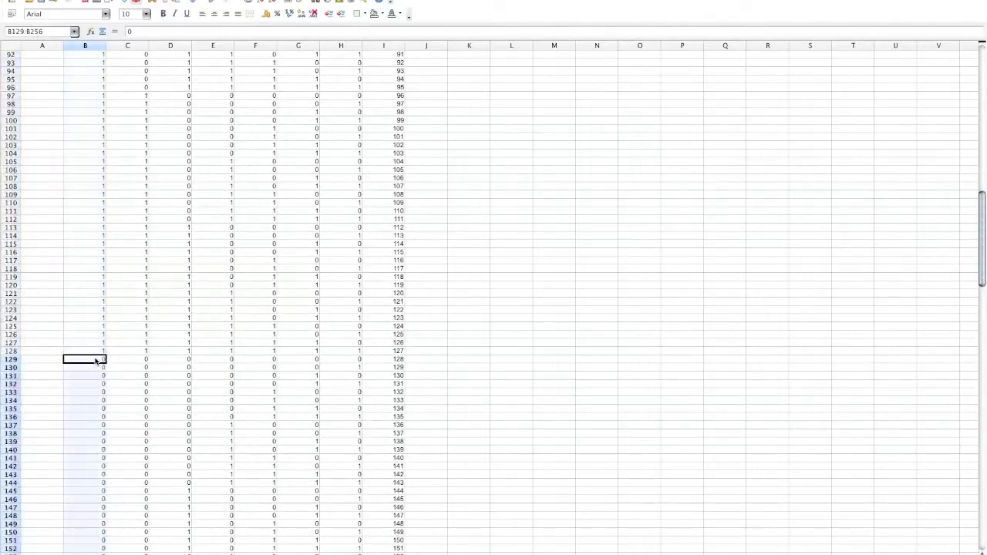
pyautogui.scroll(-12, 96, 360)
pyautogui.scroll(-12, 95, 360)
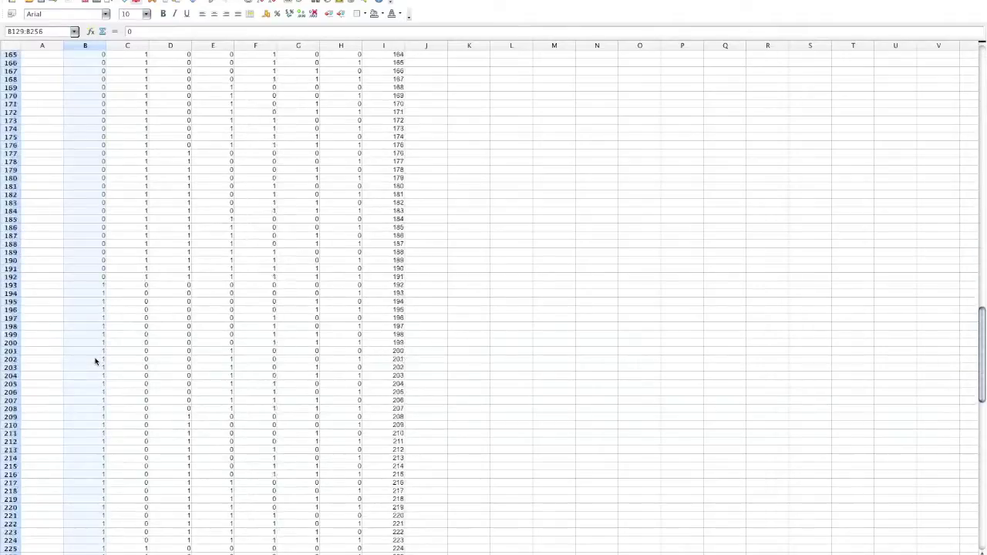
pyautogui.scroll(-6, 96, 360)
pyautogui.scroll(-6, 95, 361)
pyautogui.scroll(-2, 95, 360)
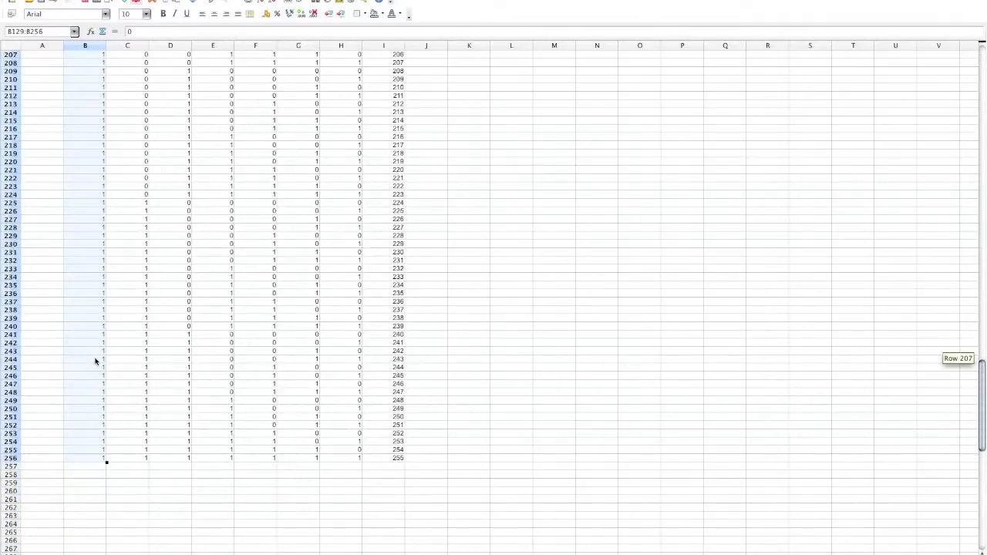
pyautogui.scroll(7, 95, 360)
pyautogui.scroll(15, 95, 360)
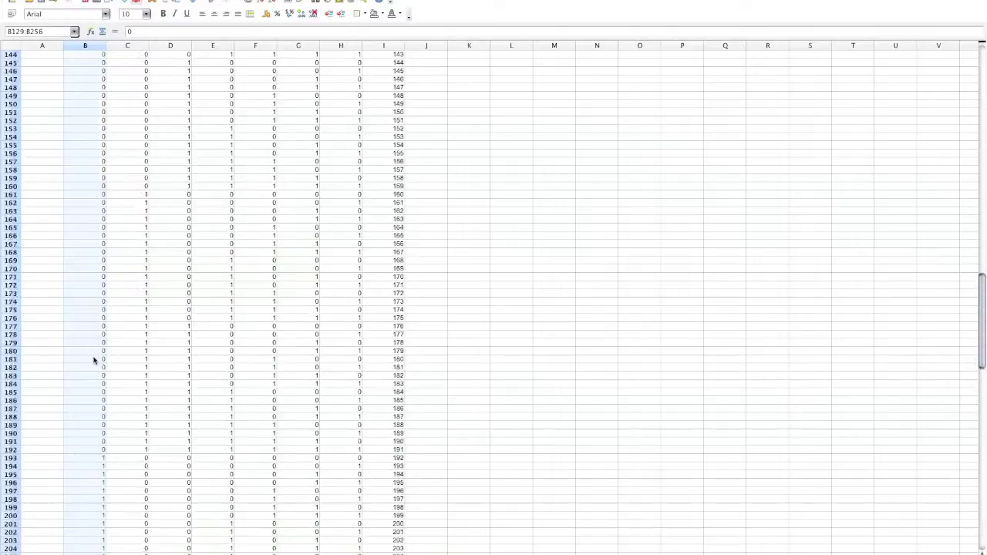
pyautogui.scroll(4, 95, 360)
pyautogui.scroll(20, 95, 360)
pyautogui.scroll(20, 94, 361)
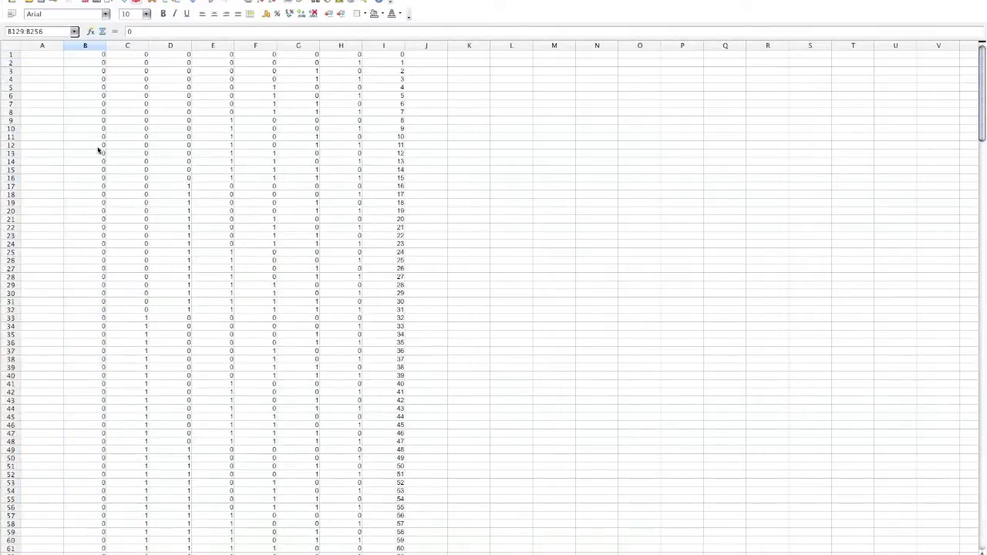
# - Copy column B's zeros into column A from A1 and again from A65
pyautogui.moveTo(85, 54)
pyautogui.mouseDown()
pyautogui.moveTo(85, 483)
pyautogui.moveTo(86, 472)
pyautogui.mouseUp()
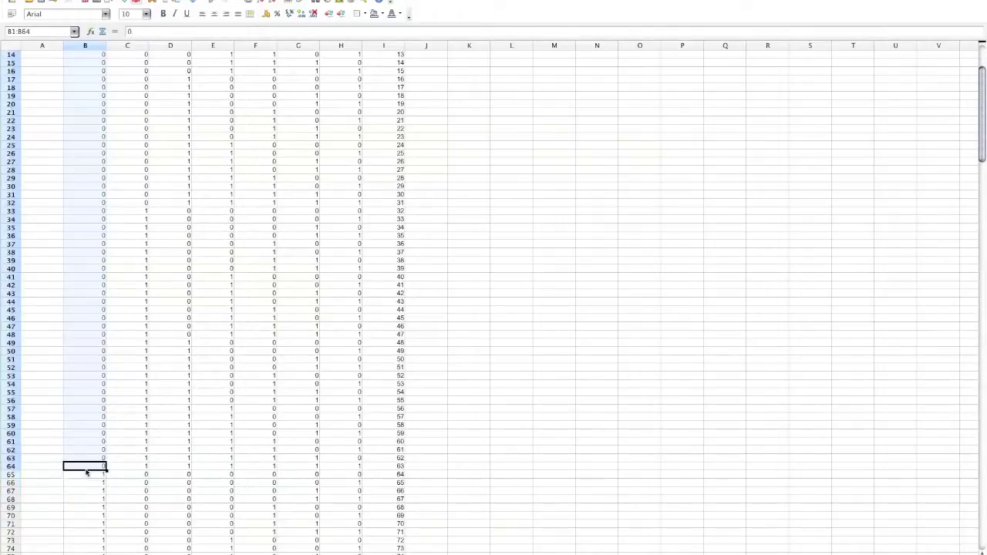
pyautogui.scroll(5, 55, 239)
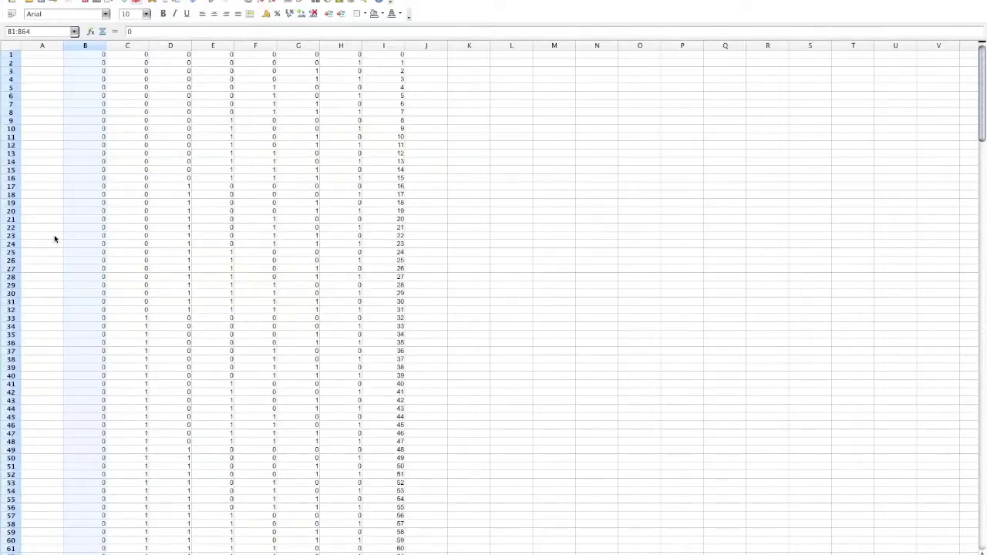
pyautogui.click(39, 54)
pyautogui.hotkey('ctrl', 'v')
pyautogui.scroll(-4, 44, 180)
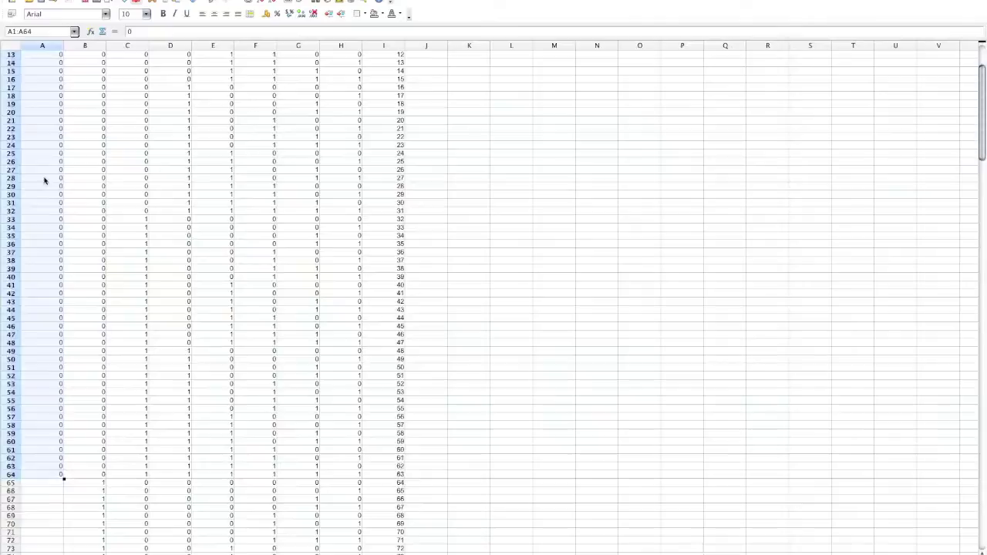
pyautogui.scroll(-3, 42, 428)
pyautogui.click(46, 409)
pyautogui.hotkey('ctrl', 'v')
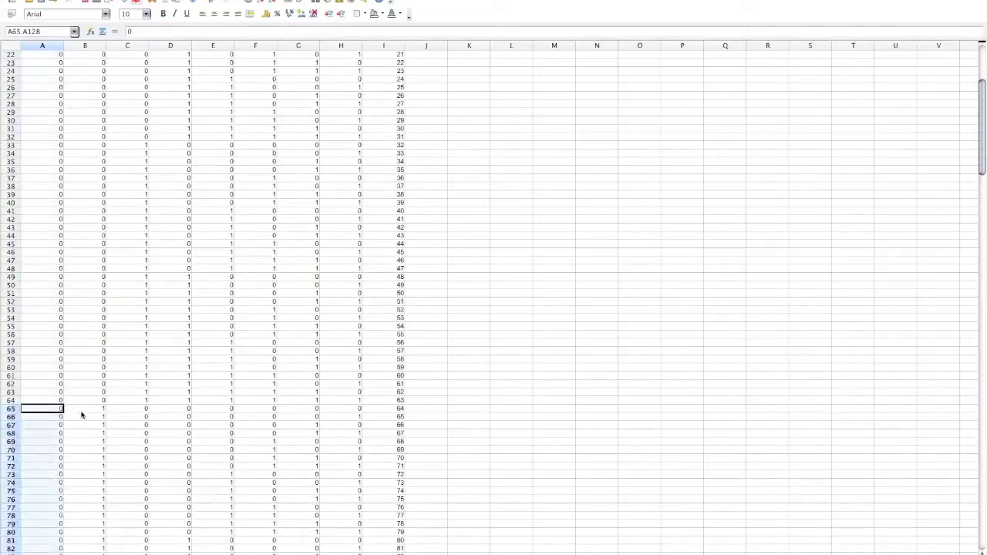
# - Copy column B's ones into A193:A256 and scroll down to check
pyautogui.moveTo(82, 410); pyautogui.dragTo(85, 549)
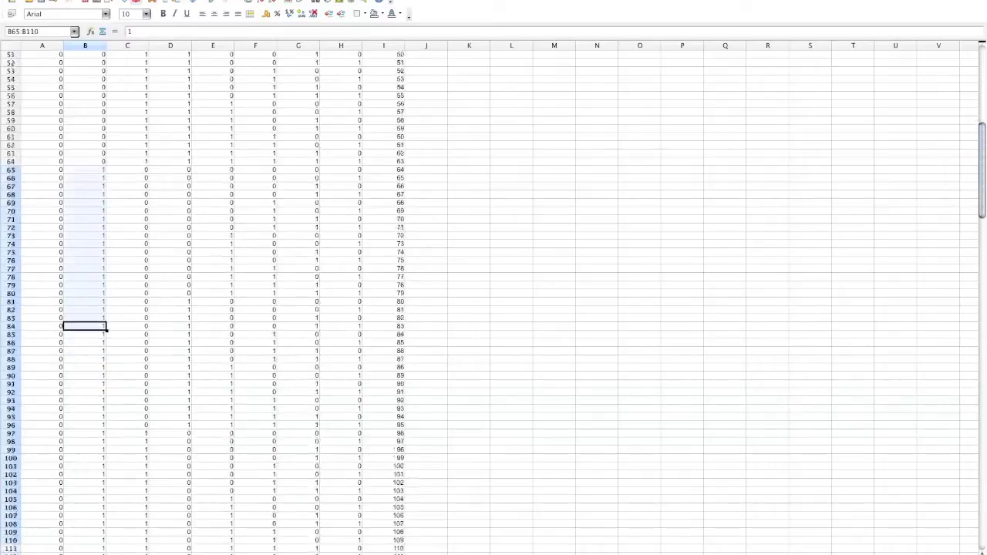
pyautogui.moveTo(85, 549)
pyautogui.mouseDown()
pyautogui.moveTo(92, 516)
pyautogui.moveTo(68, 506)
pyautogui.mouseUp()
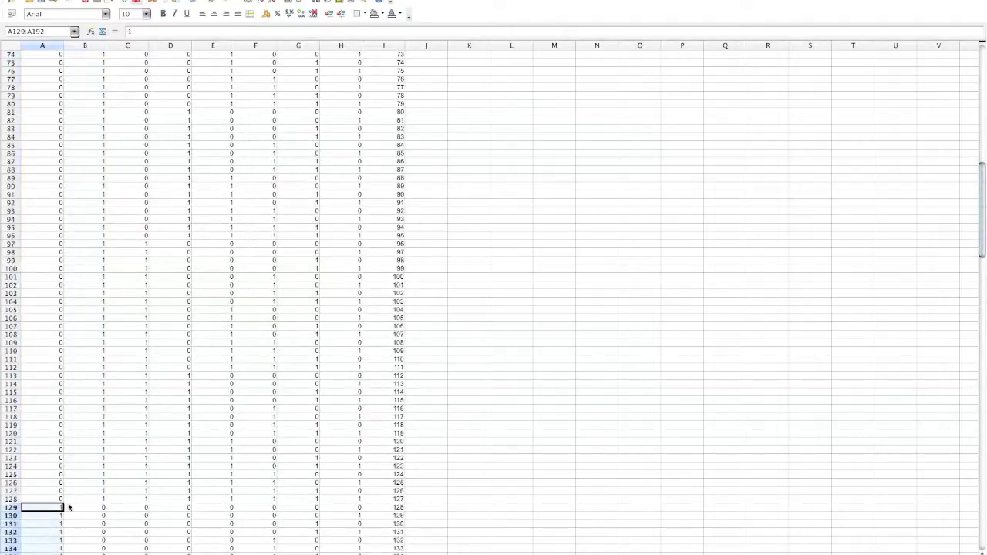
pyautogui.scroll(-6, 67, 503)
pyautogui.scroll(-3, 68, 503)
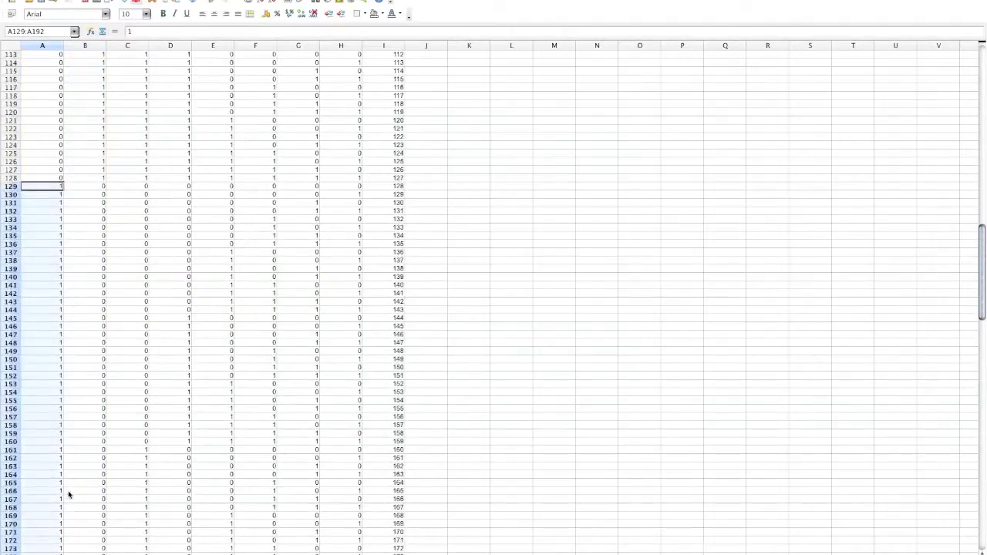
pyautogui.scroll(-4, 68, 497)
pyautogui.scroll(-6, 68, 494)
pyautogui.scroll(-2, 66, 489)
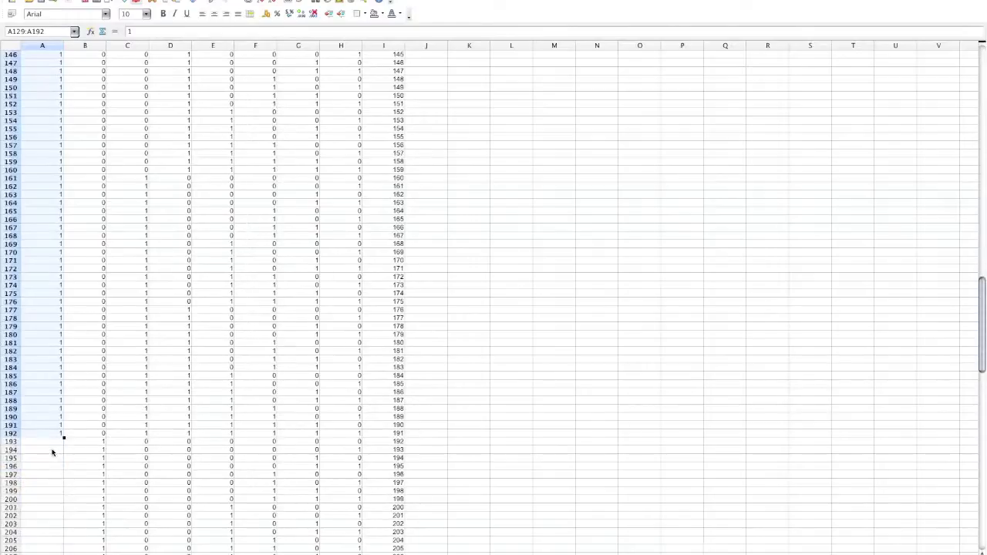
pyautogui.click(52, 441)
pyautogui.hotkey('ctrl', 'v')
pyautogui.scroll(-7, 75, 490)
pyautogui.scroll(-7, 75, 491)
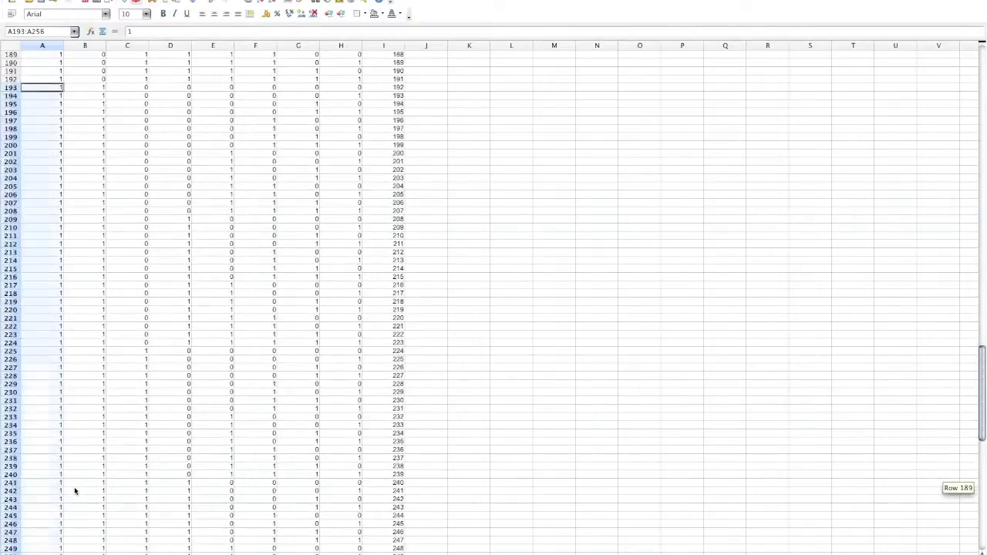
# - Set optimal width on each of columns A through I to fit their digits
pyautogui.doubleClick(61, 45)
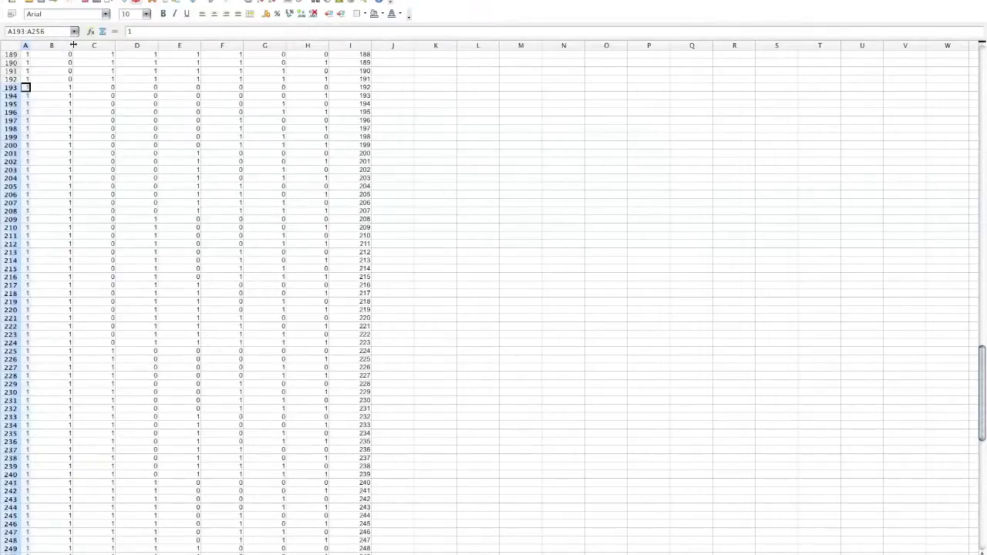
pyautogui.doubleClick(73, 44)
pyautogui.doubleClick(81, 45)
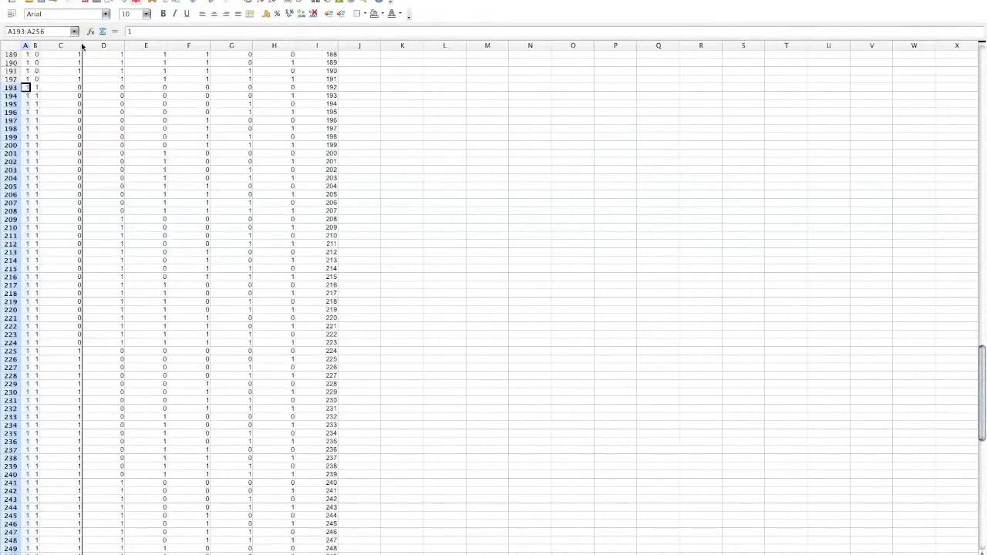
pyautogui.doubleClick(91, 45)
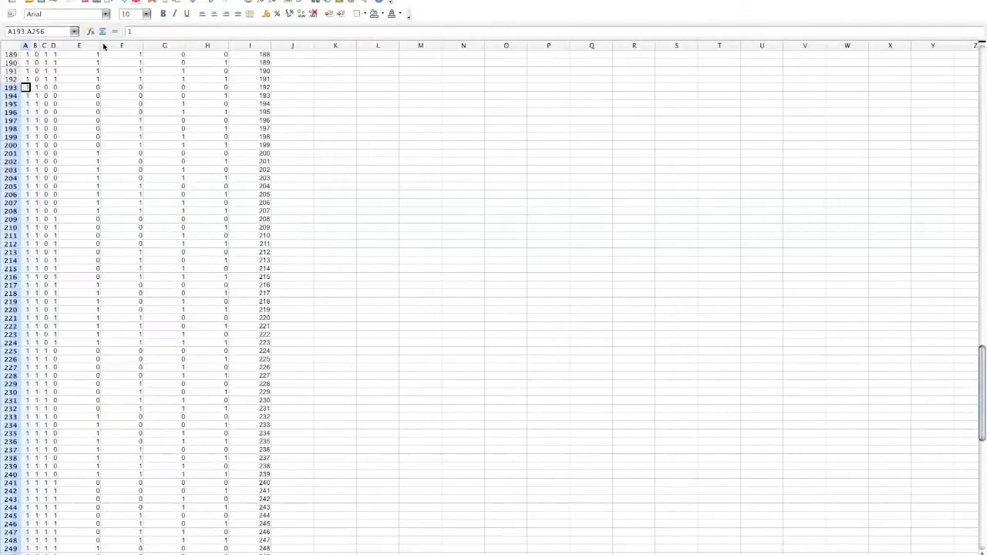
pyautogui.doubleClick(100, 45)
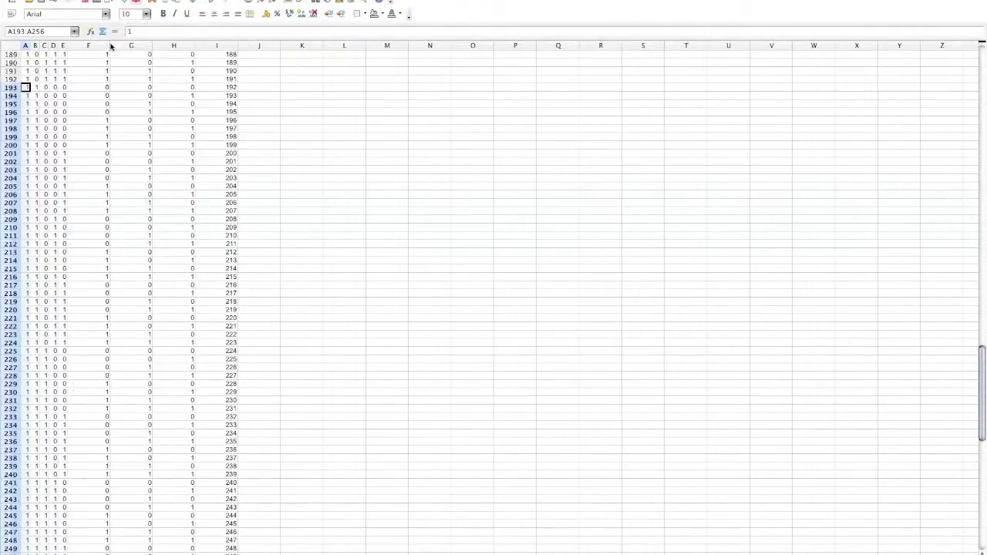
pyautogui.doubleClick(109, 44)
pyautogui.doubleClick(117, 45)
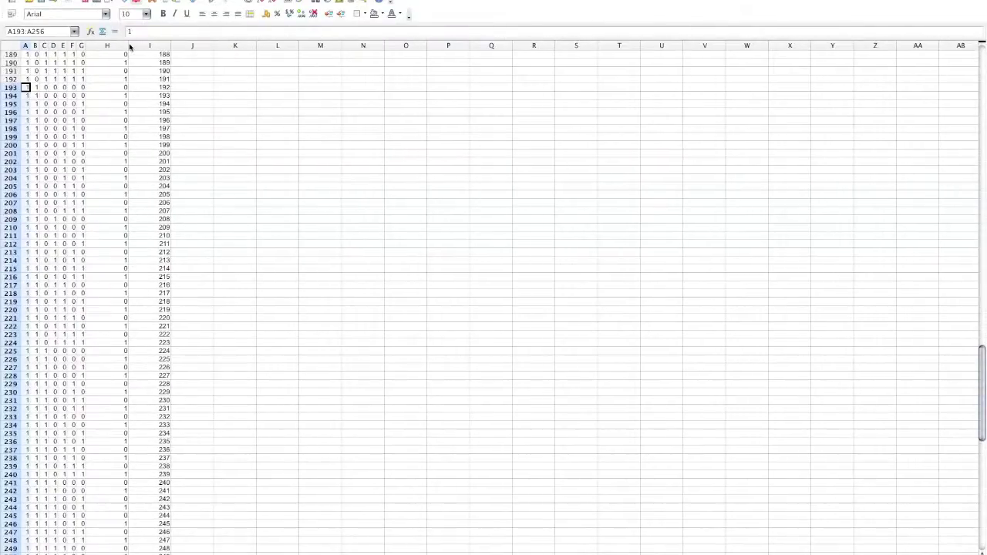
pyautogui.doubleClick(129, 46)
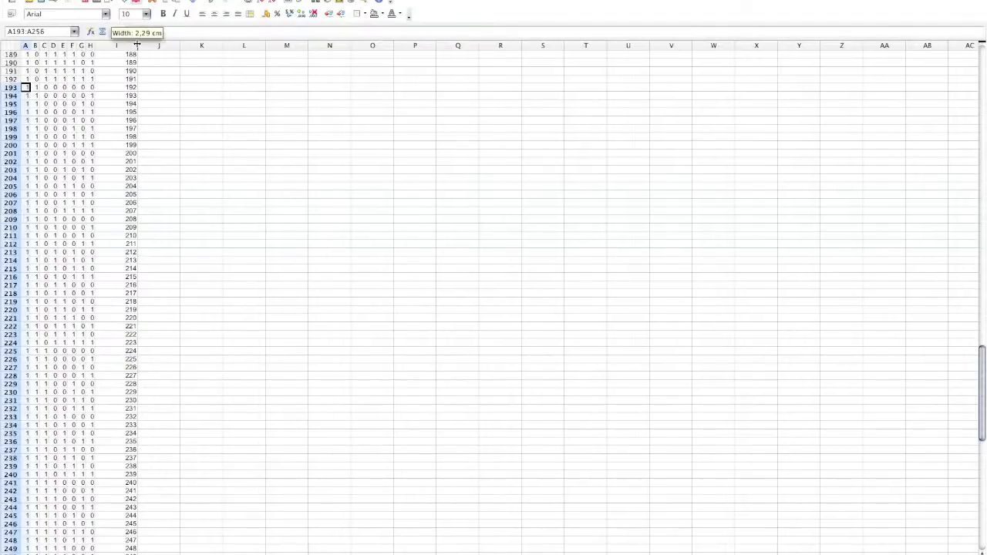
pyautogui.doubleClick(137, 45)
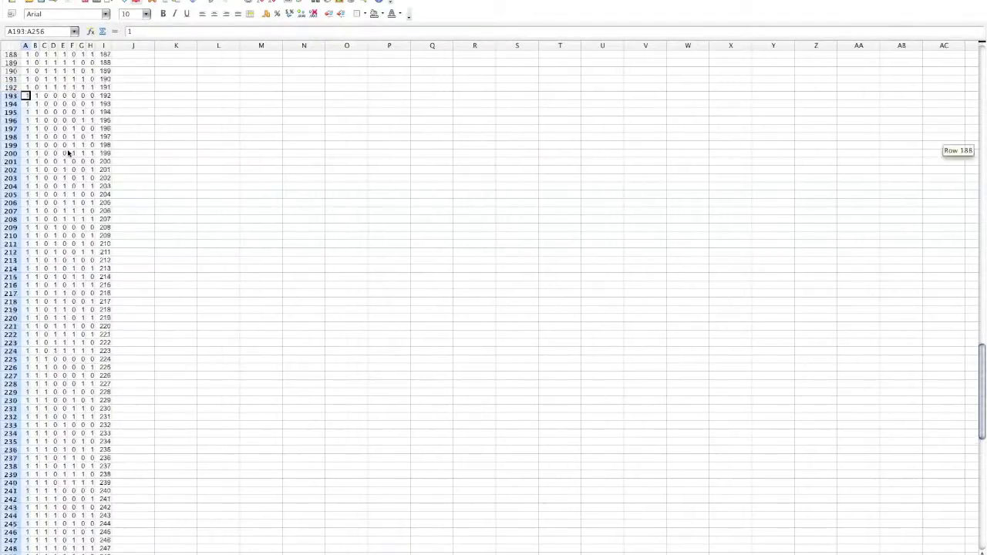
pyautogui.scroll(19, 69, 154)
pyautogui.scroll(11, 68, 153)
pyautogui.scroll(20, 68, 154)
pyautogui.scroll(13, 67, 149)
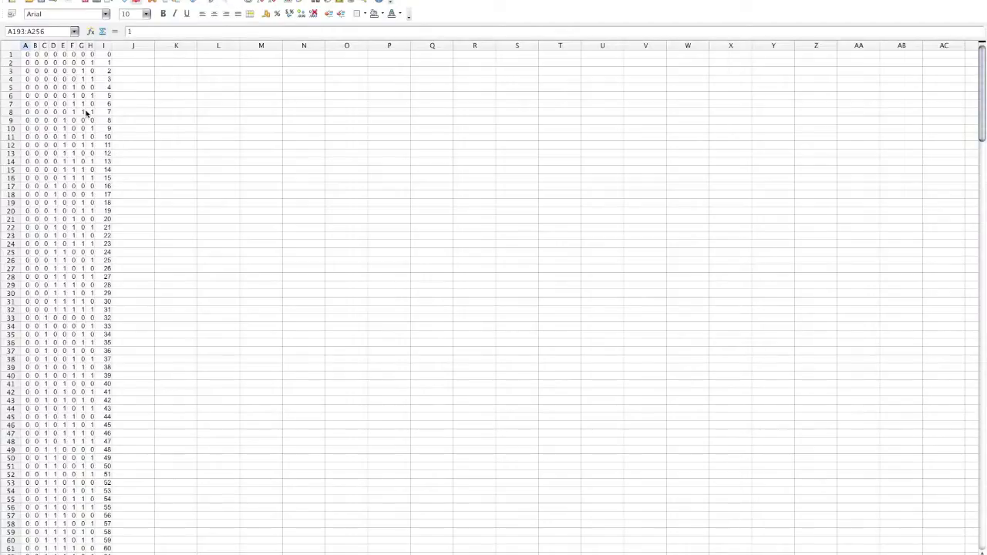
pyautogui.scroll(-2, 40, 145)
pyautogui.scroll(-4, 44, 146)
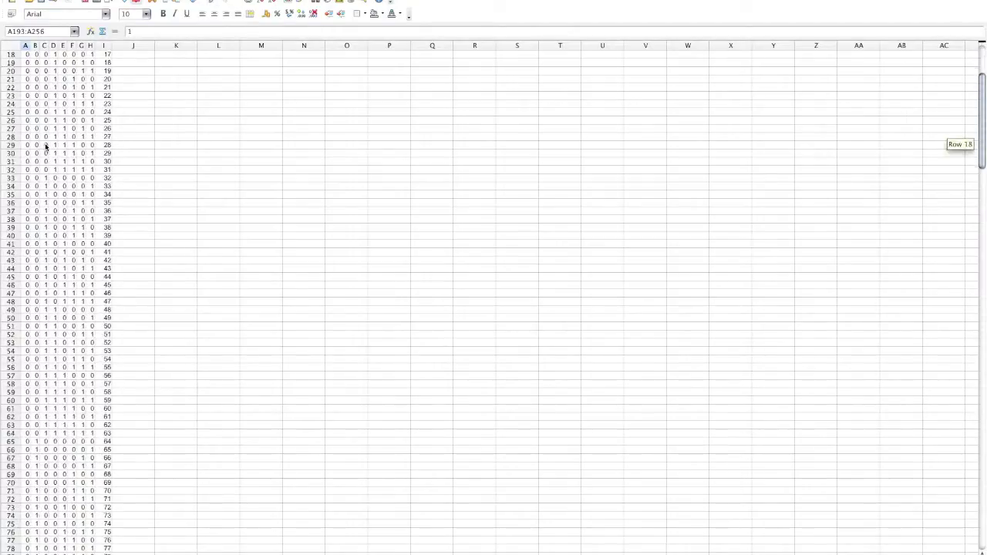
pyautogui.scroll(-1, 44, 146)
pyautogui.scroll(-1, 45, 147)
pyautogui.scroll(-7, 45, 146)
pyautogui.scroll(-4, 45, 147)
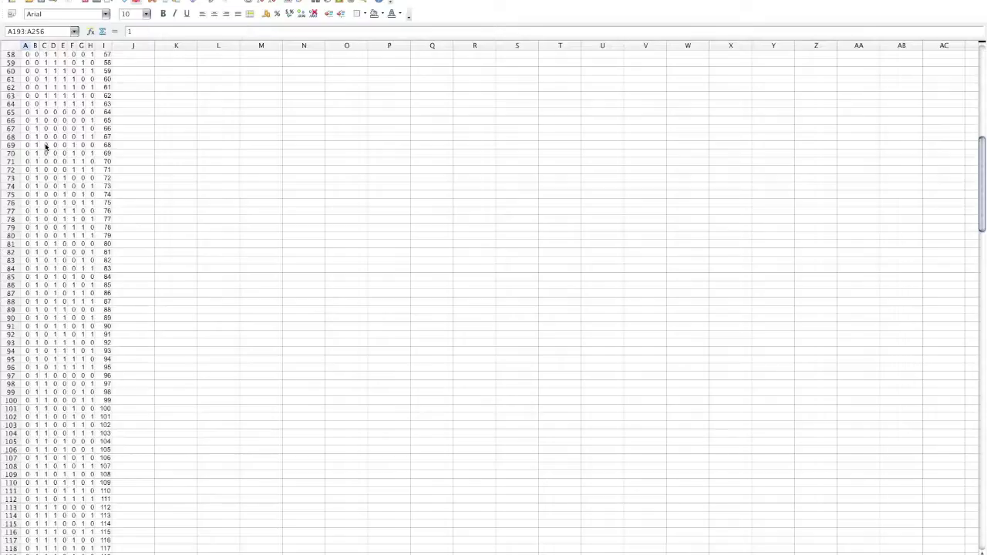
pyautogui.scroll(-10, 46, 146)
pyautogui.scroll(-8, 45, 147)
pyautogui.scroll(-15, 46, 146)
pyautogui.scroll(-2, 104, 190)
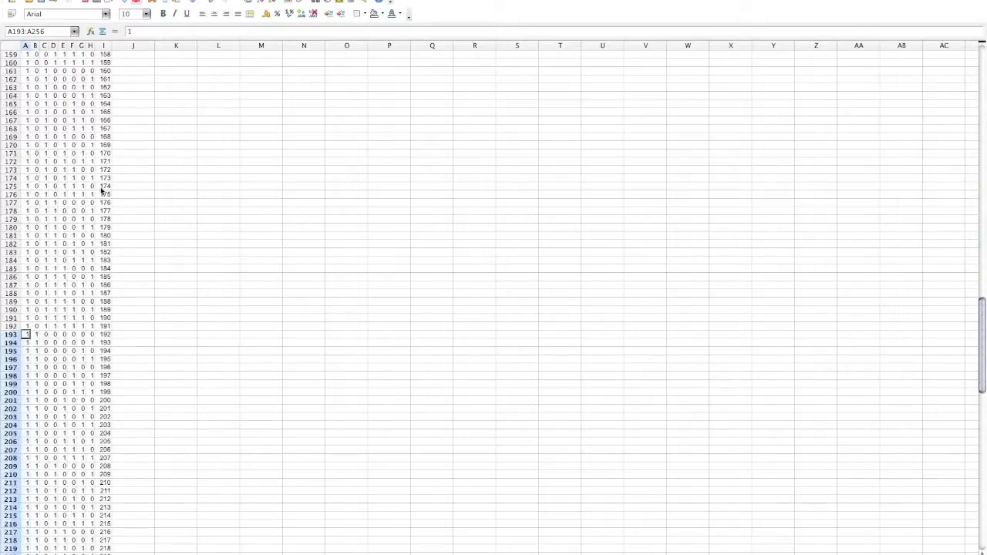
pyautogui.scroll(-2, 75, 200)
pyautogui.scroll(-3, 74, 203)
pyautogui.scroll(-4, 75, 203)
pyautogui.scroll(-6, 75, 202)
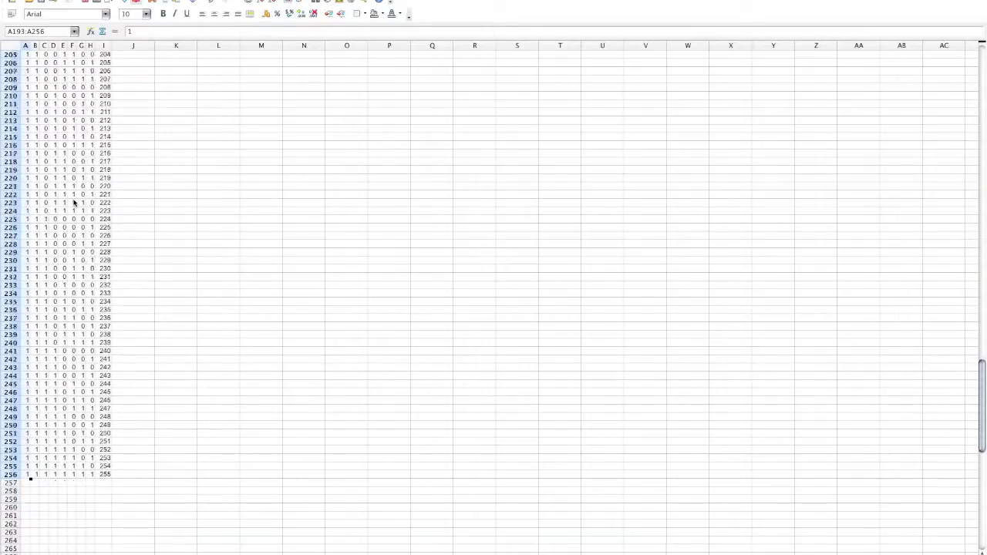
pyautogui.scroll(-3, 74, 203)
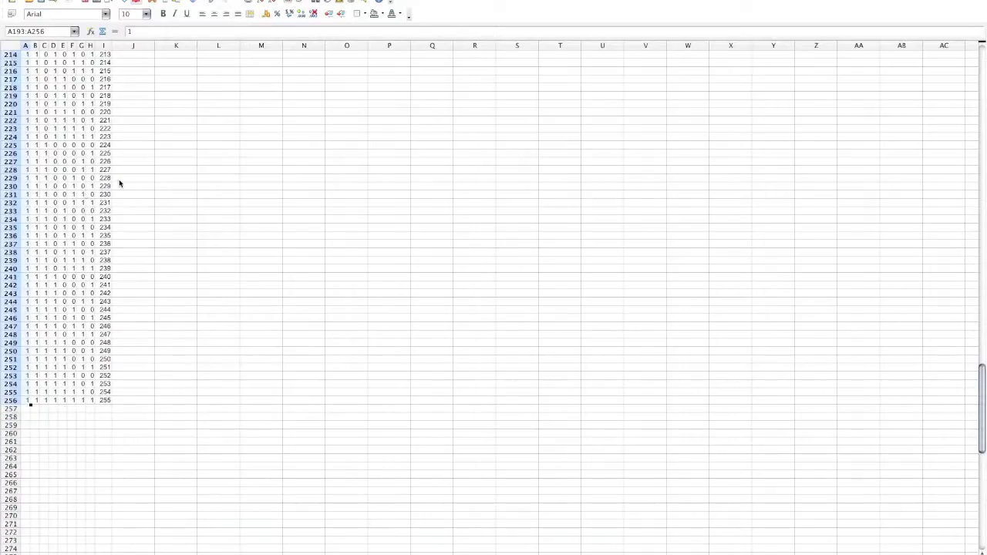
pyautogui.scroll(1, 59, 221)
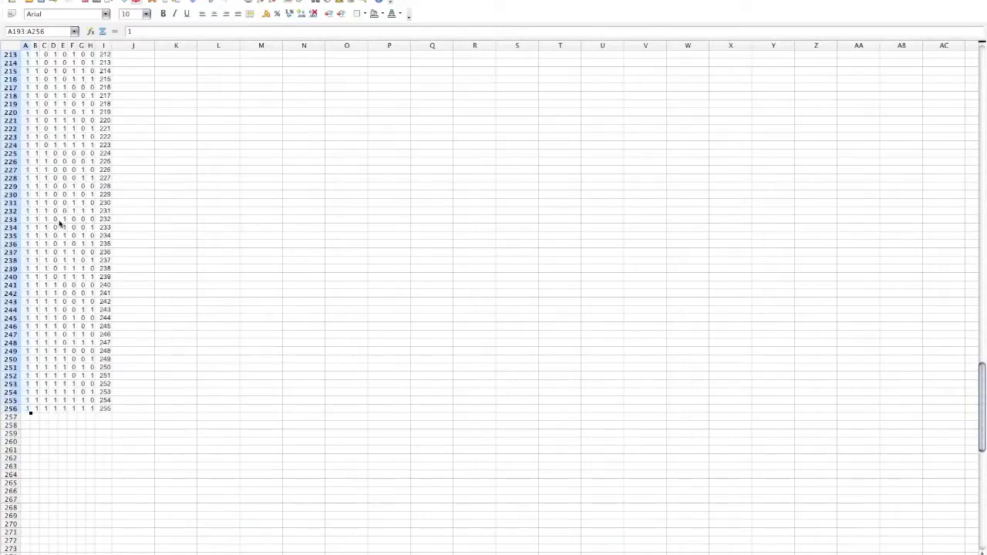
pyautogui.scroll(2, 60, 221)
pyautogui.scroll(20, 60, 224)
pyautogui.scroll(5, 59, 224)
pyautogui.scroll(15, 60, 223)
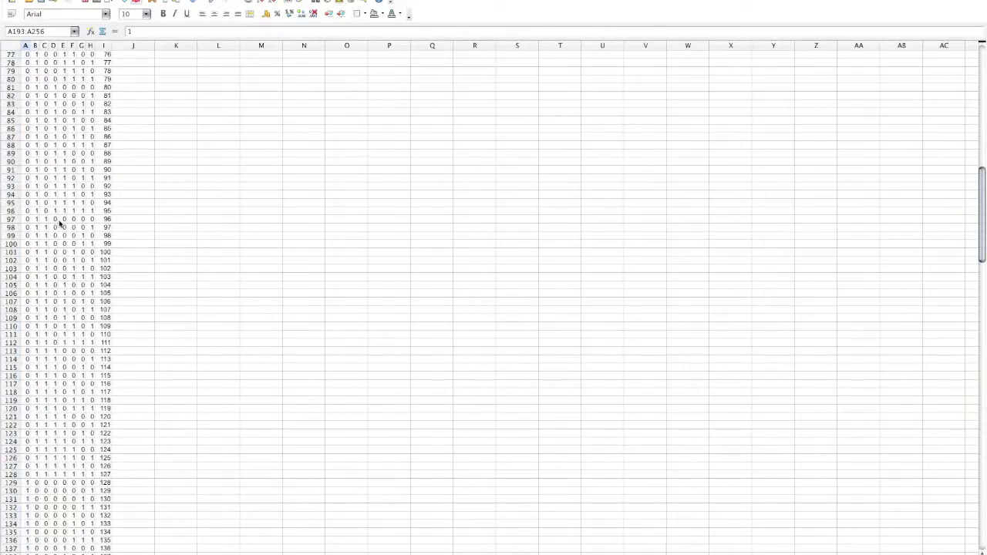
pyautogui.scroll(20, 60, 223)
pyautogui.scroll(1, 59, 224)
pyautogui.scroll(4, 60, 224)
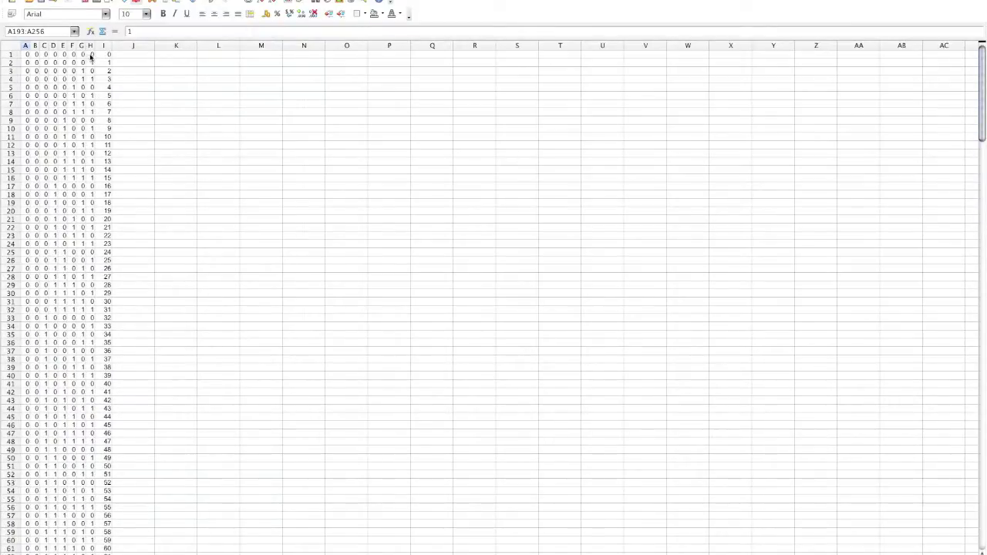
pyautogui.click(90, 54)
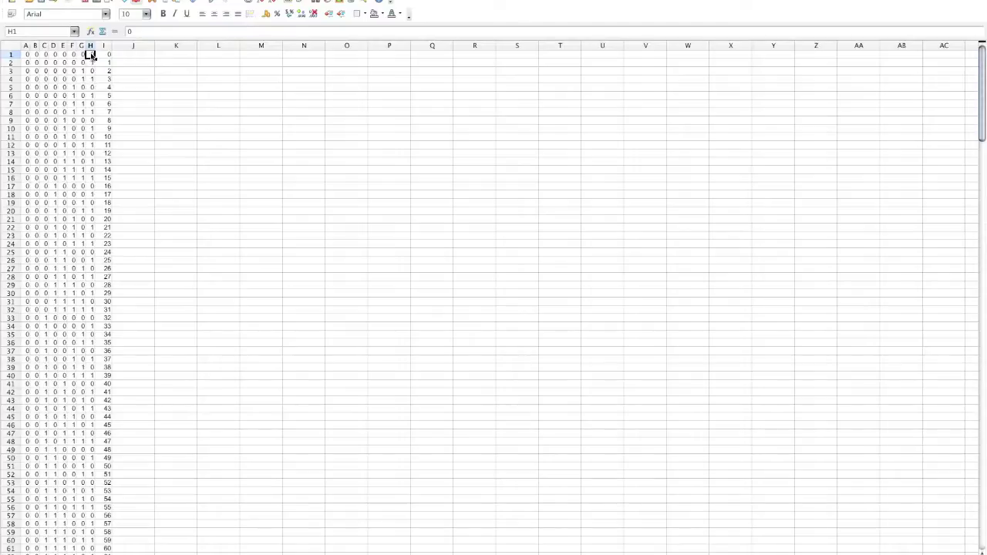
pyautogui.press('Down')
pyautogui.press('Down')
pyautogui.press('Down')
pyautogui.click(84, 54)
pyautogui.click(83, 71)
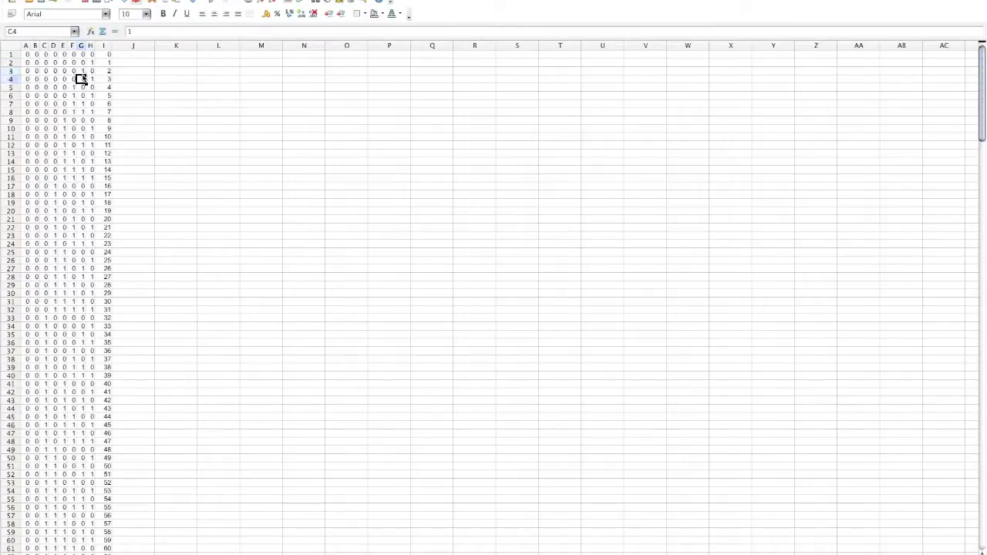
pyautogui.click(83, 87)
pyautogui.moveTo(72, 56); pyautogui.dragTo(63, 112)
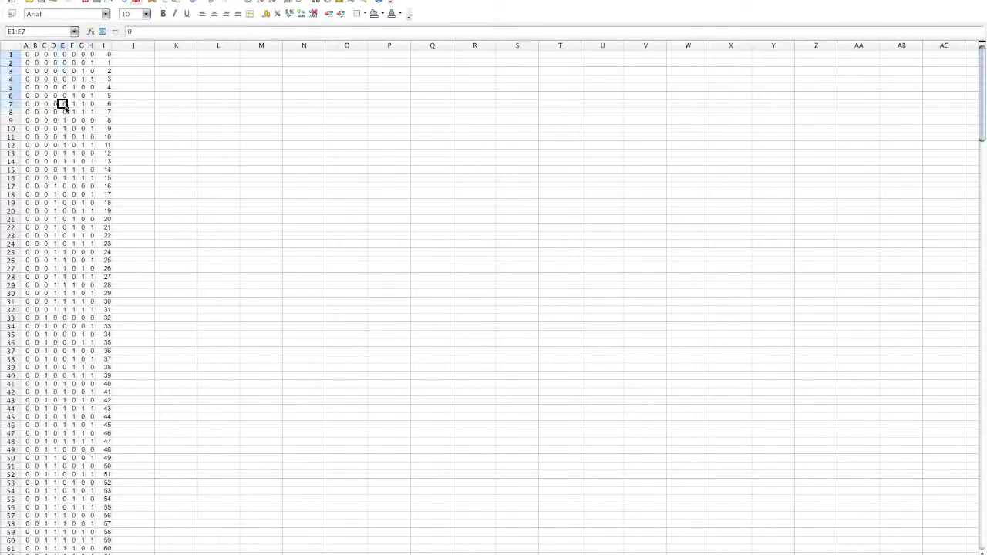
pyautogui.moveTo(53, 56); pyautogui.dragTo(54, 179)
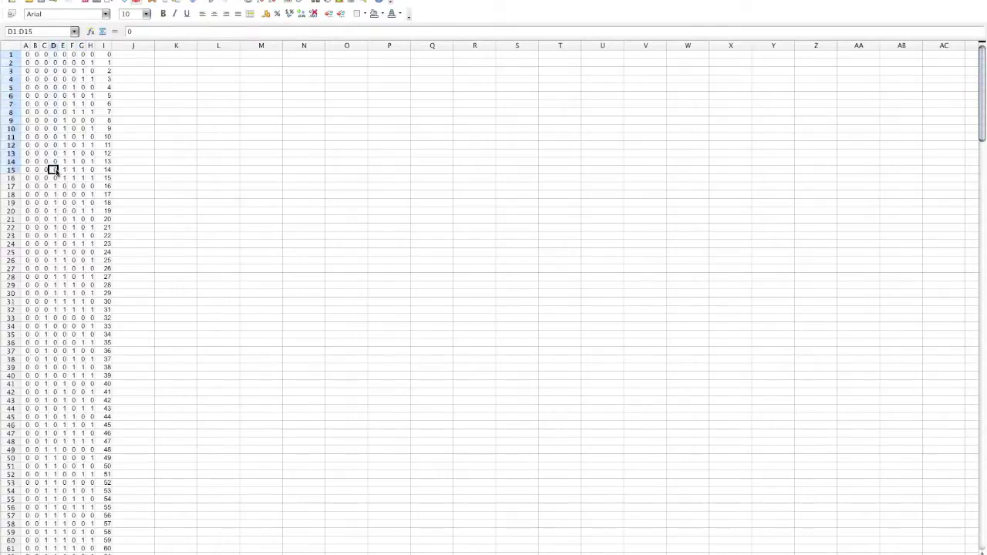
pyautogui.moveTo(44, 55); pyautogui.dragTo(44, 309)
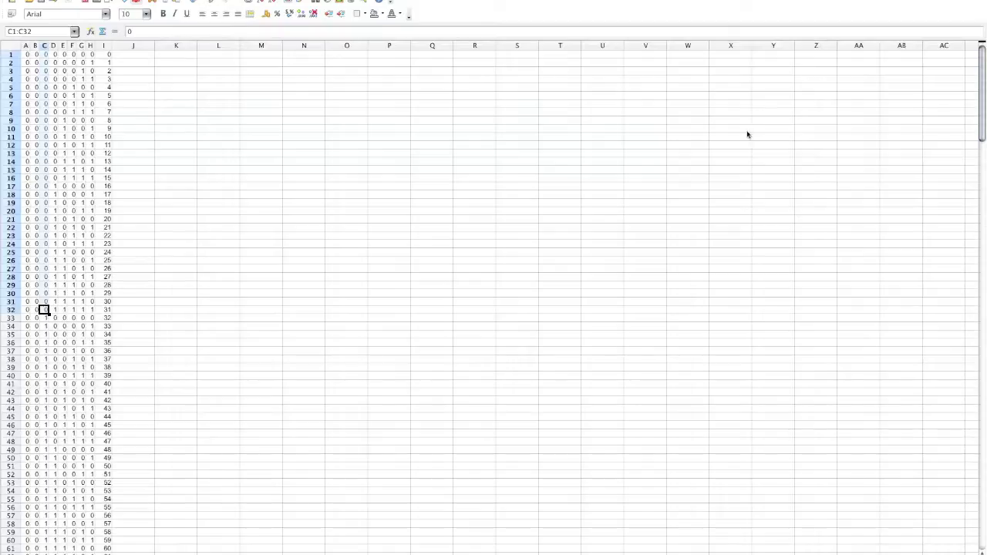
pyautogui.moveTo(983, 76)
pyautogui.mouseDown()
pyautogui.moveTo(985, 412)
pyautogui.moveTo(985, 397)
pyautogui.mouseUp()
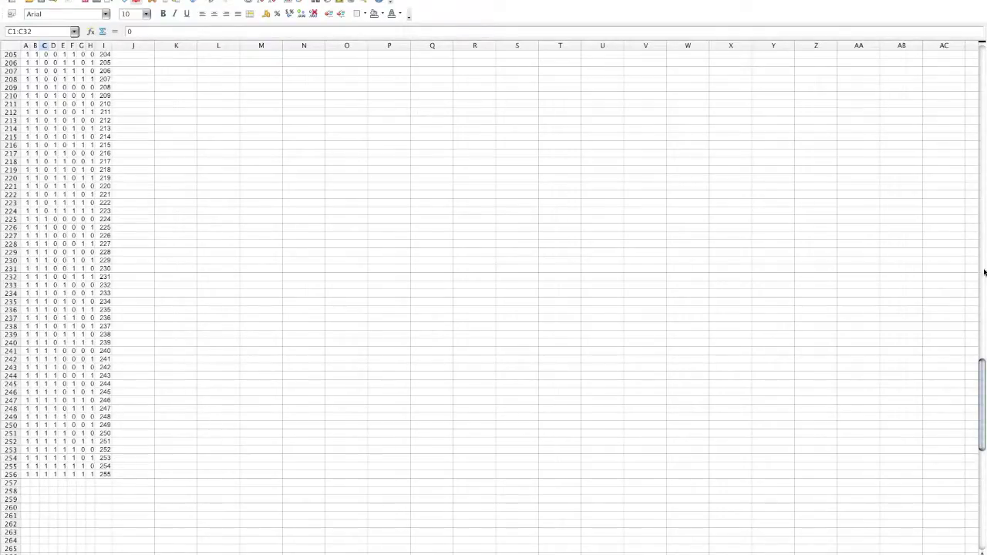
pyautogui.moveTo(980, 366); pyautogui.dragTo(981, 172)
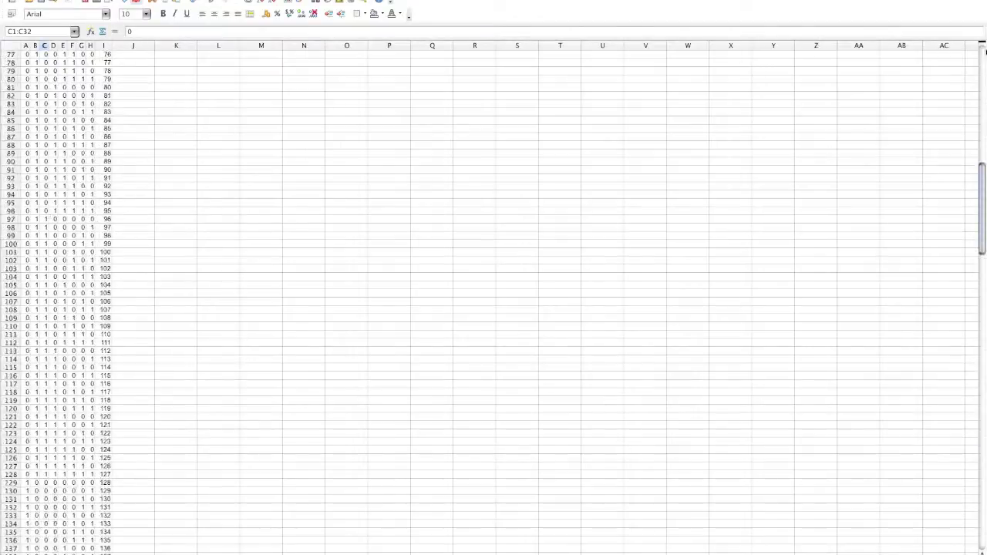
pyautogui.moveTo(984, 49); pyautogui.dragTo(984, 56)
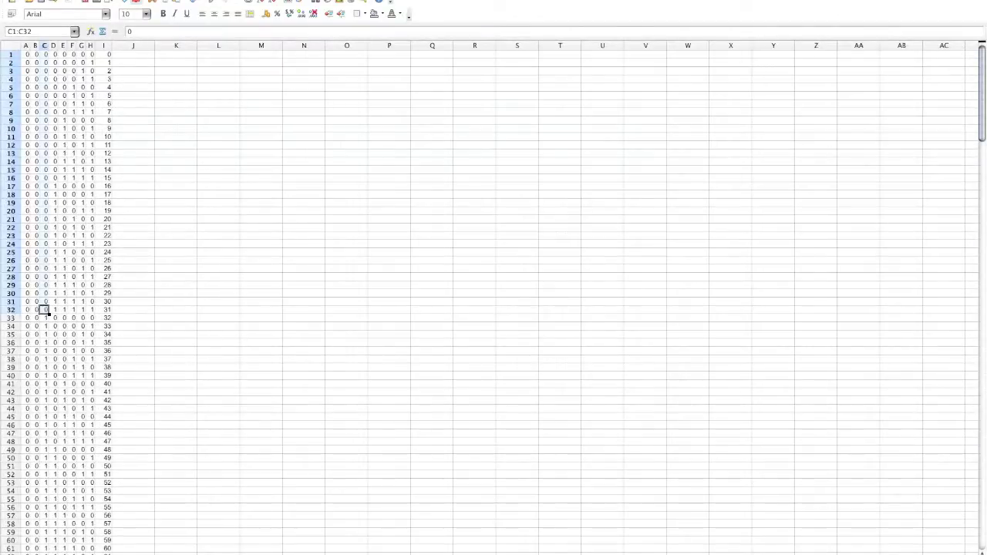